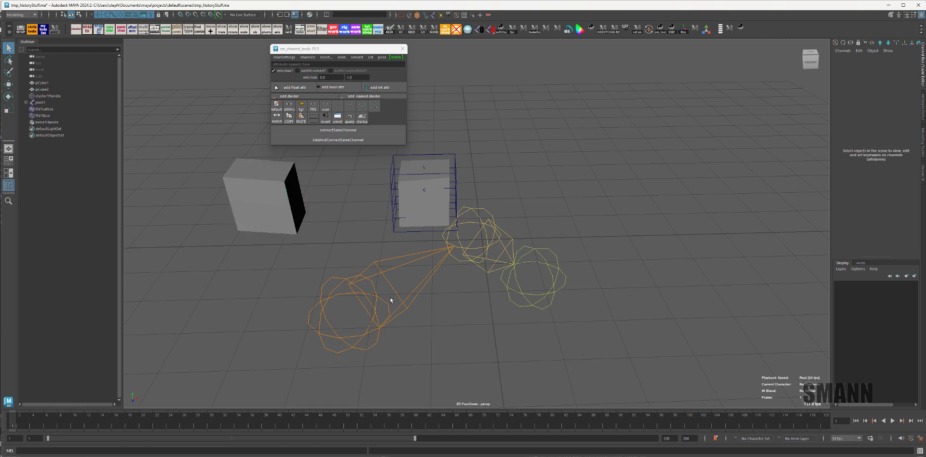
Step: Inspect a joint's transform values and output nodes in the channel box
left_click(388, 302)
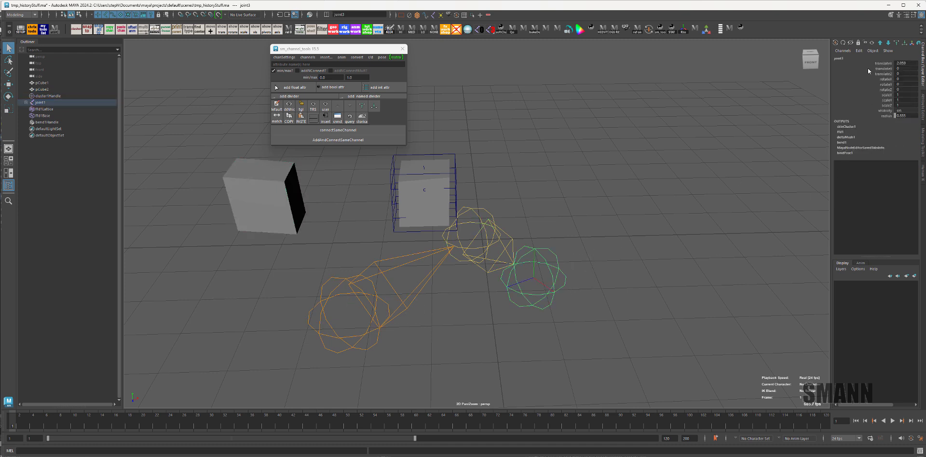
left_click(738, 113)
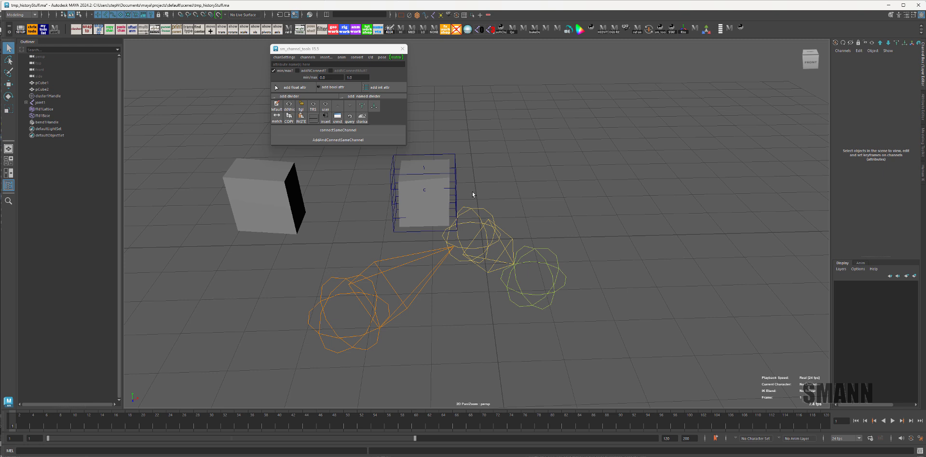
Step: Reposition the sm_channel_tools window beside the middle cube and hide the history nodes of that cube, pCube1
left_click(452, 171)
left_click_drag(343, 50, 609, 75)
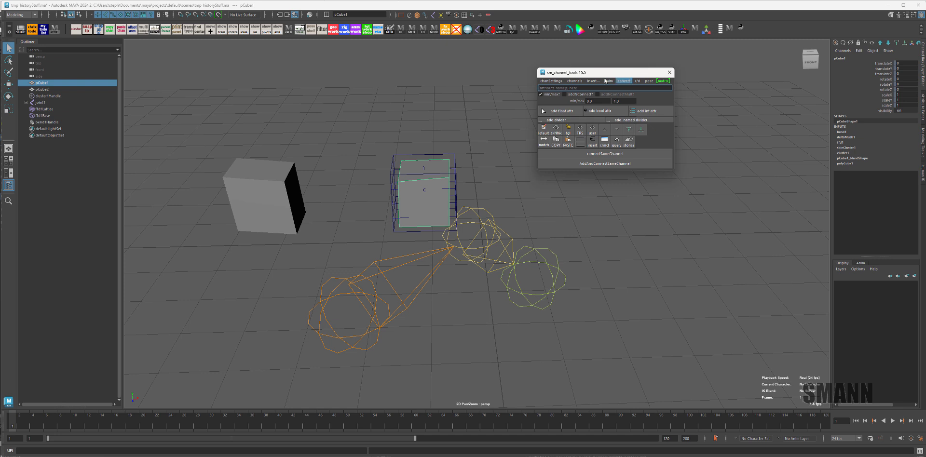
left_click(575, 81)
left_click(630, 73)
left_click_drag(617, 71, 617, 71)
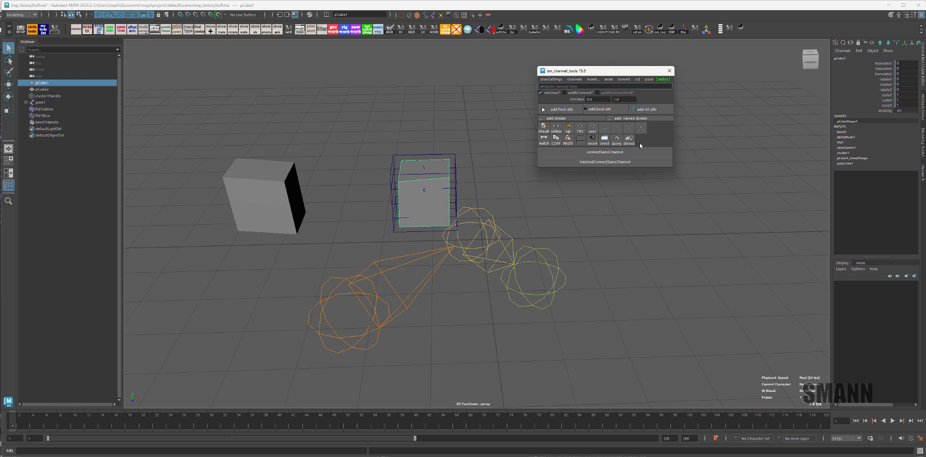
left_click_drag(629, 71, 608, 71)
left_click(608, 139)
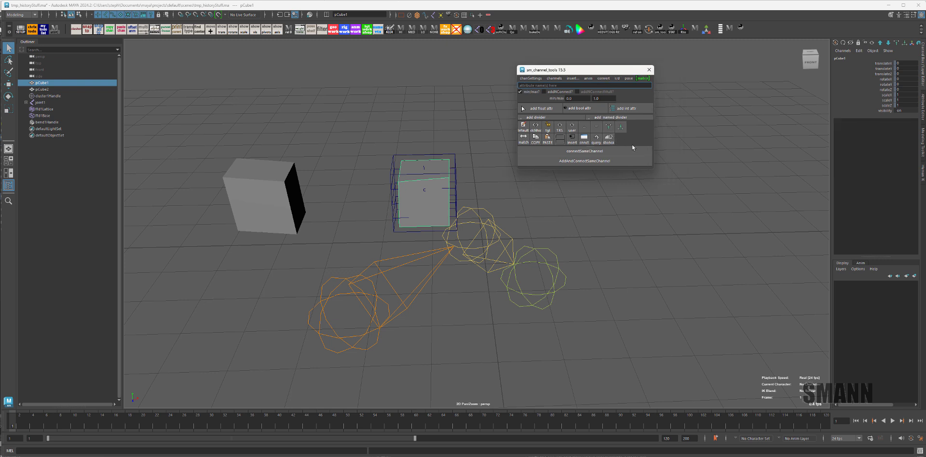
Step: Compare the channel box entries of the lattice, pCube1 and pCube2 with the cube's history hidden
left_click(721, 167)
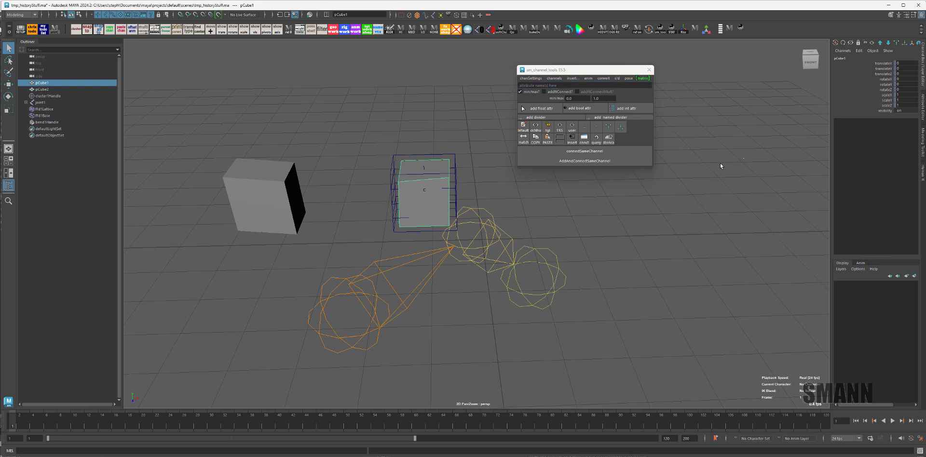
left_click(451, 153)
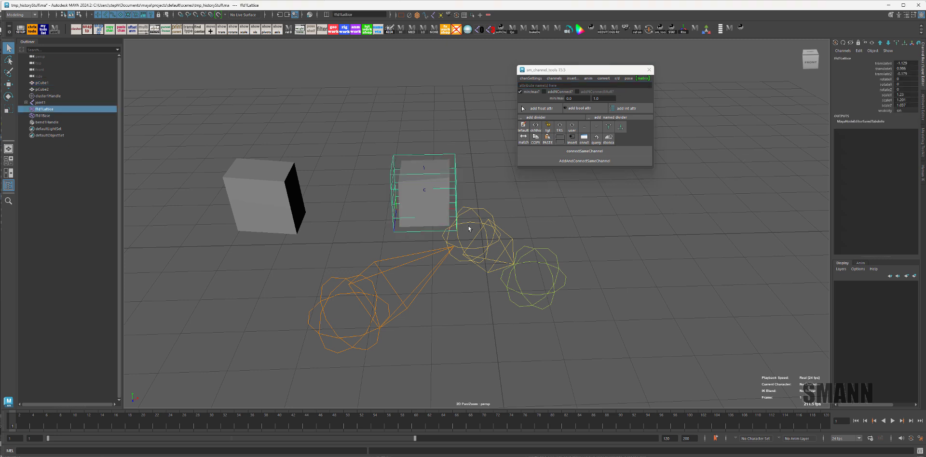
left_click(434, 207)
left_click(298, 182)
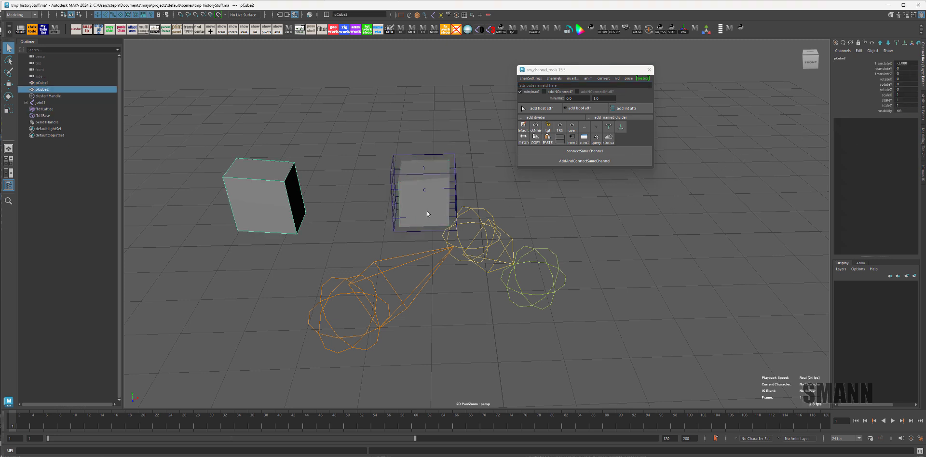
key("ctrl+z")
key("ctrl+z")
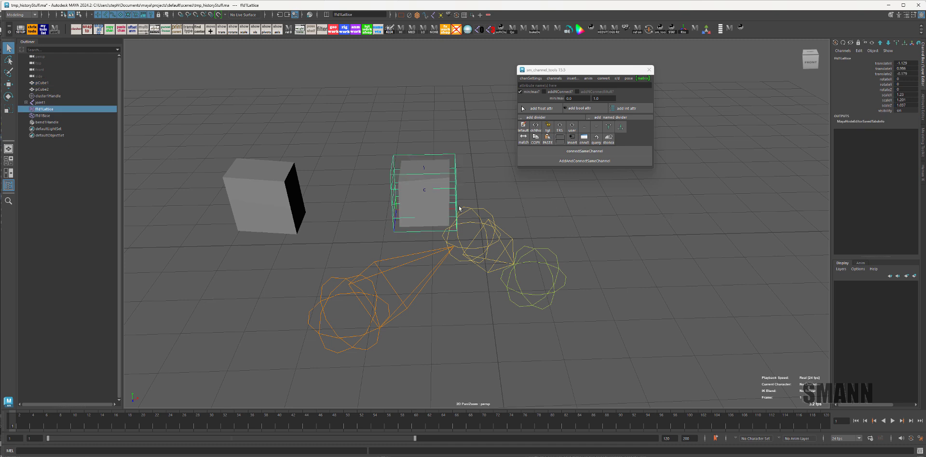
left_click(436, 213)
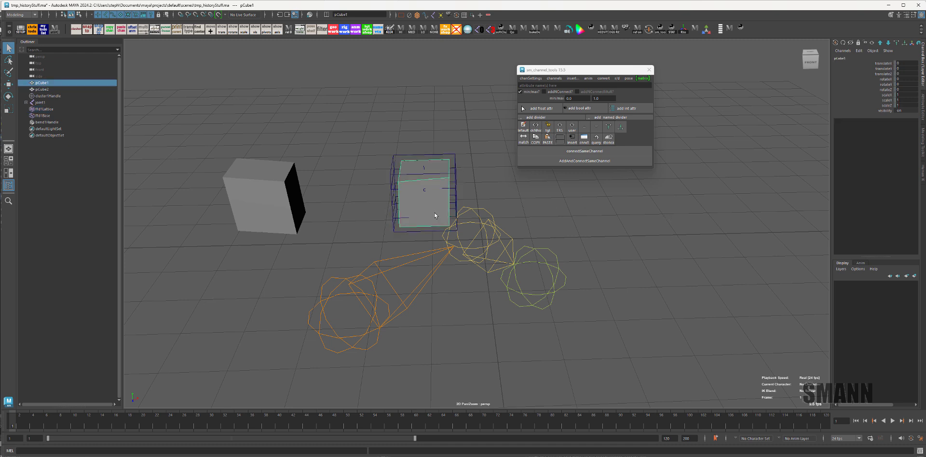
left_click(303, 189)
left_click(432, 204)
key("ctrl+z")
left_click(447, 208)
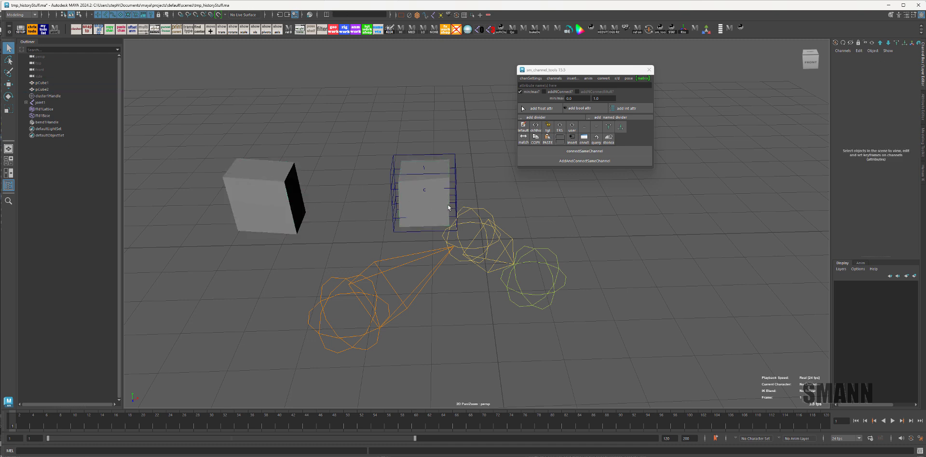
Step: Show pCube1's history nodes again and check the inputs and outputs listed for both cubes
right_click(608, 138)
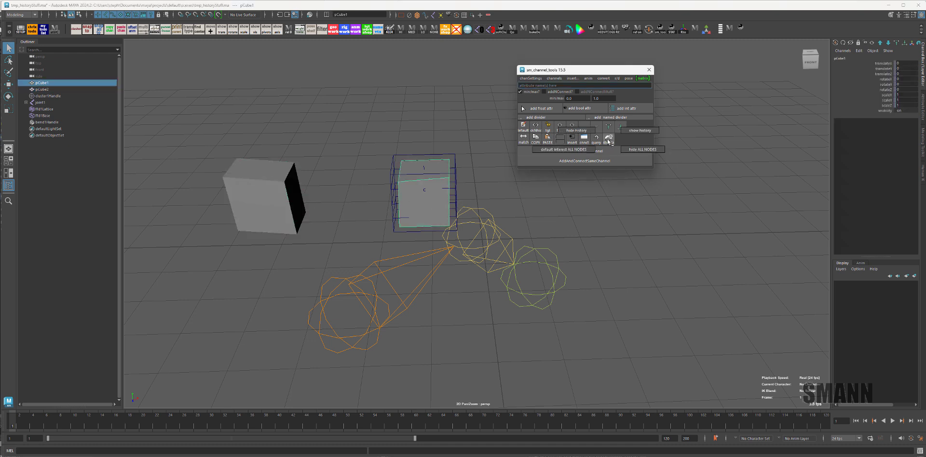
left_click(693, 118)
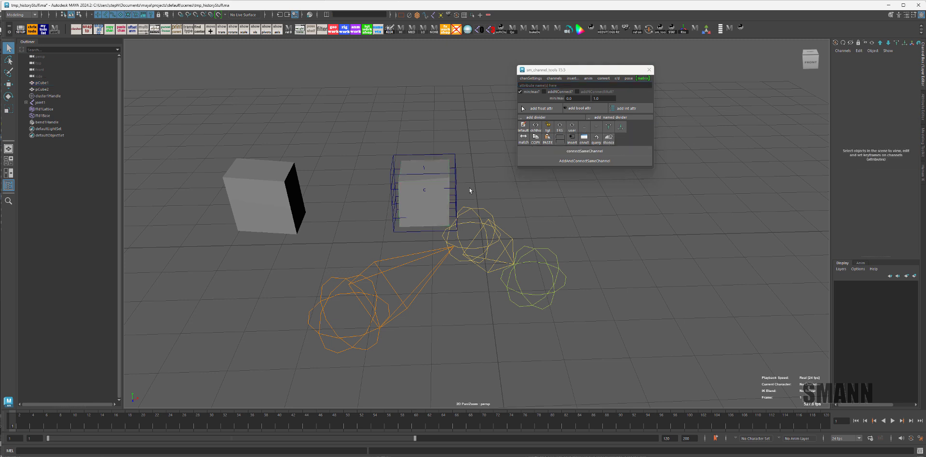
left_click(257, 177)
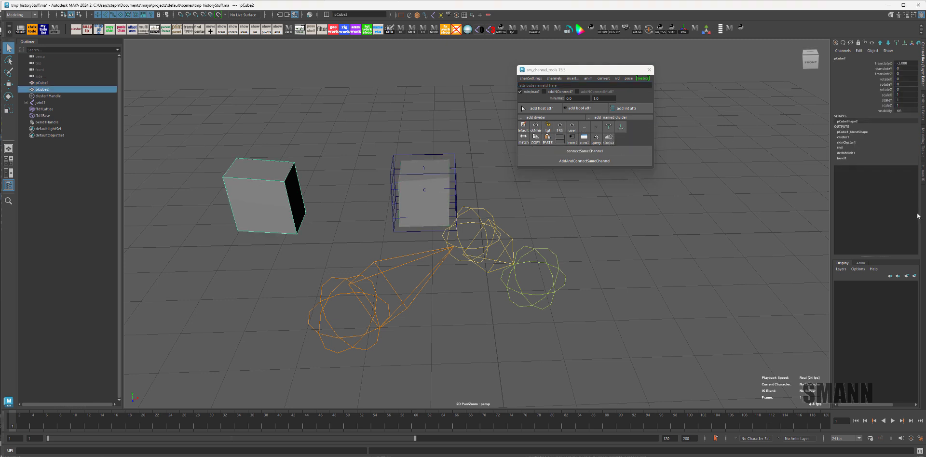
left_click(428, 216)
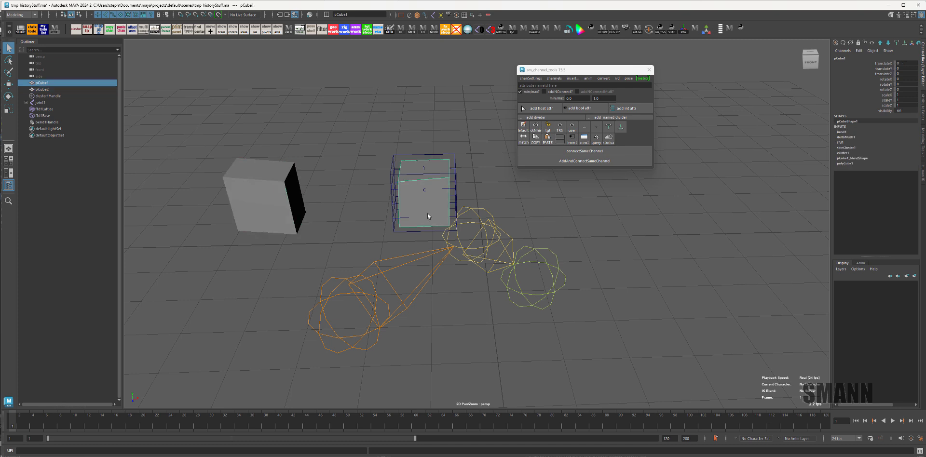
left_click(257, 195)
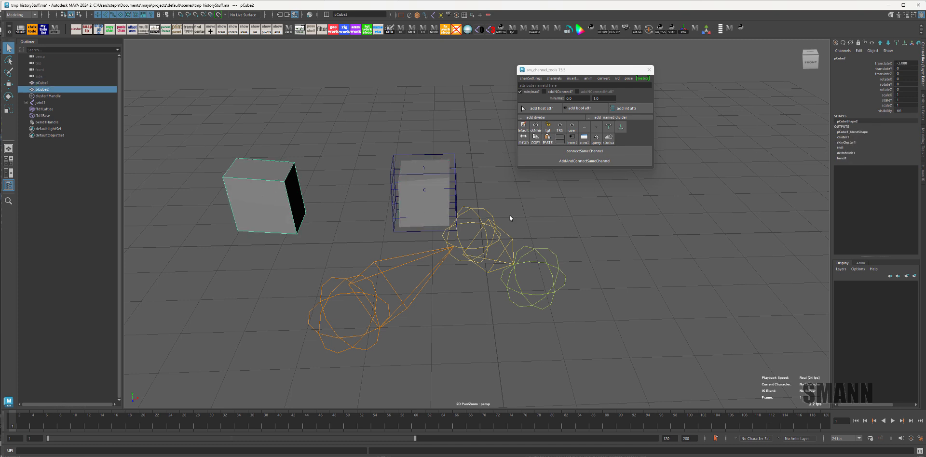
left_click(424, 209)
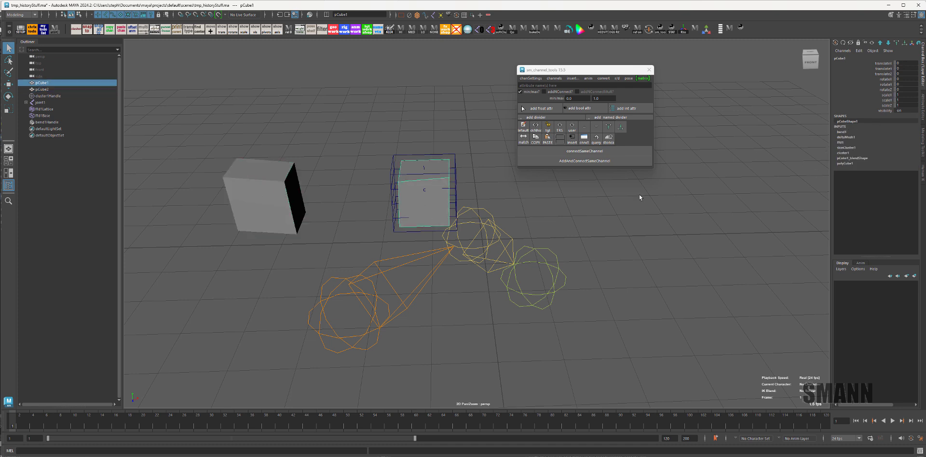
left_click(461, 226)
left_click(282, 205)
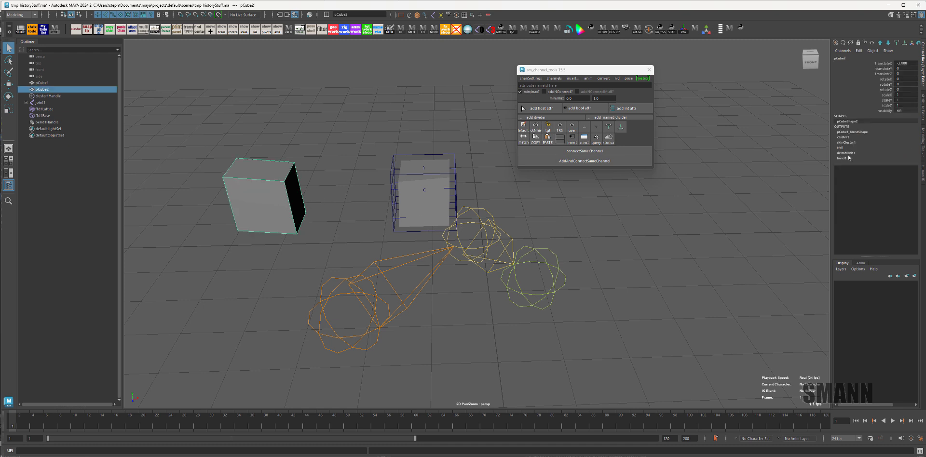
left_click(437, 208)
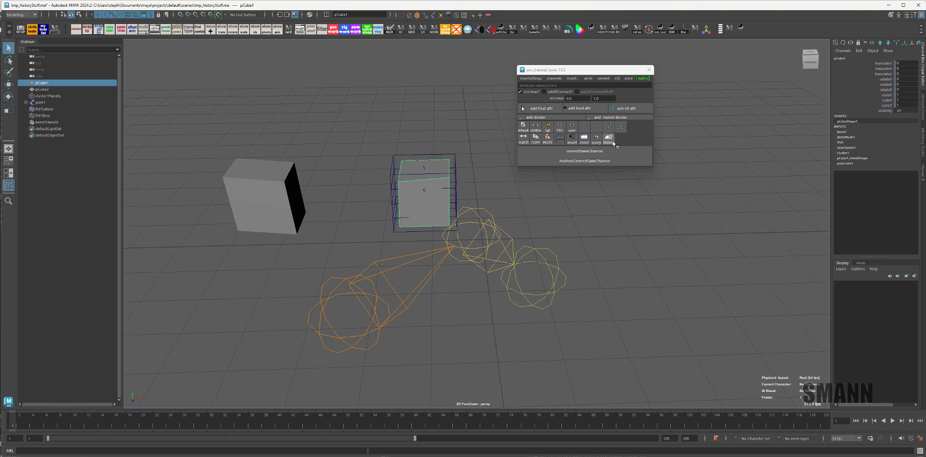
Step: Apply hide history to pCube1 and check the channel box entries of both cubes
right_click_drag(609, 140, 446, 96)
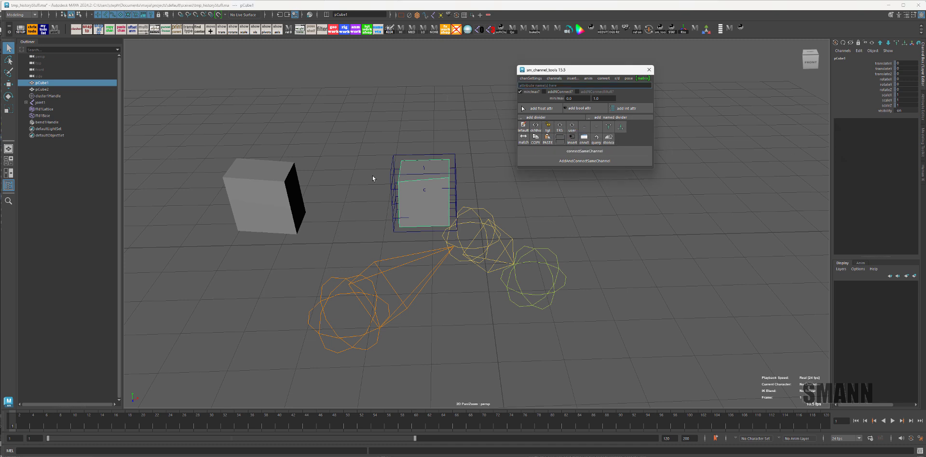
left_click(285, 205)
left_click(425, 208)
left_click(289, 207)
left_click(437, 209)
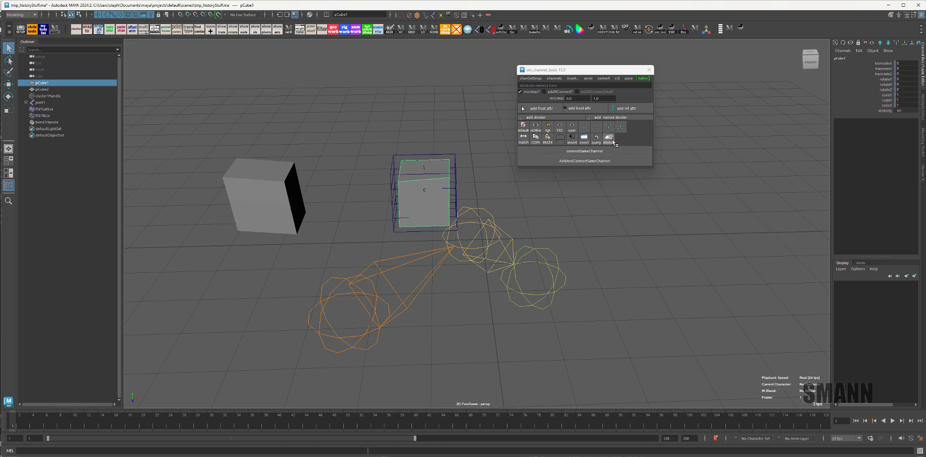
Step: Restore pCube1's history display and compare the cube's inputs with the output nodes listed for the joints
left_click(501, 232)
left_click(414, 314)
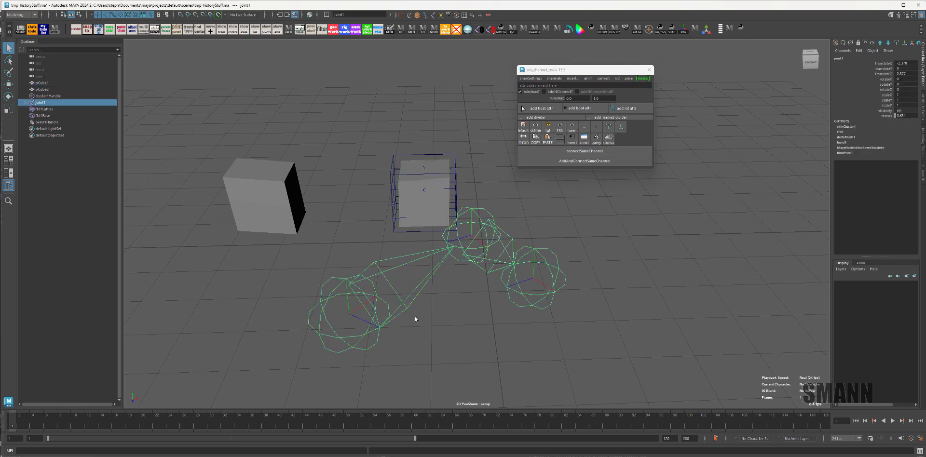
left_click(622, 153)
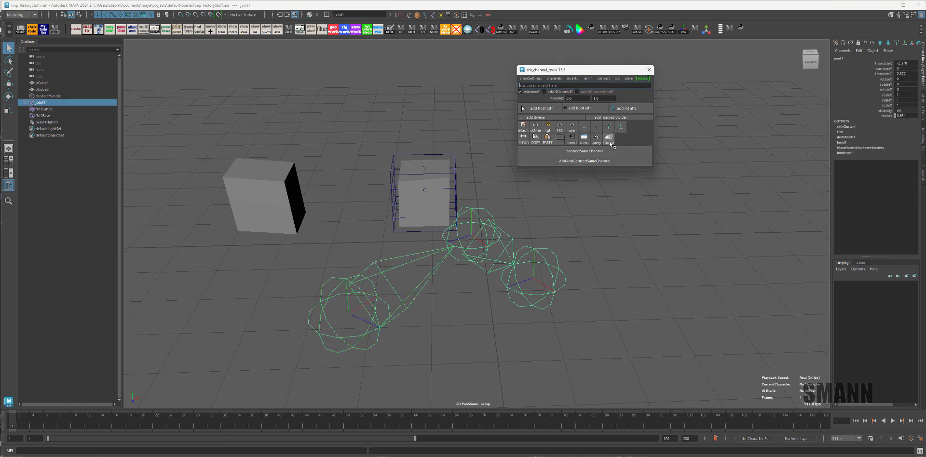
left_click(541, 283)
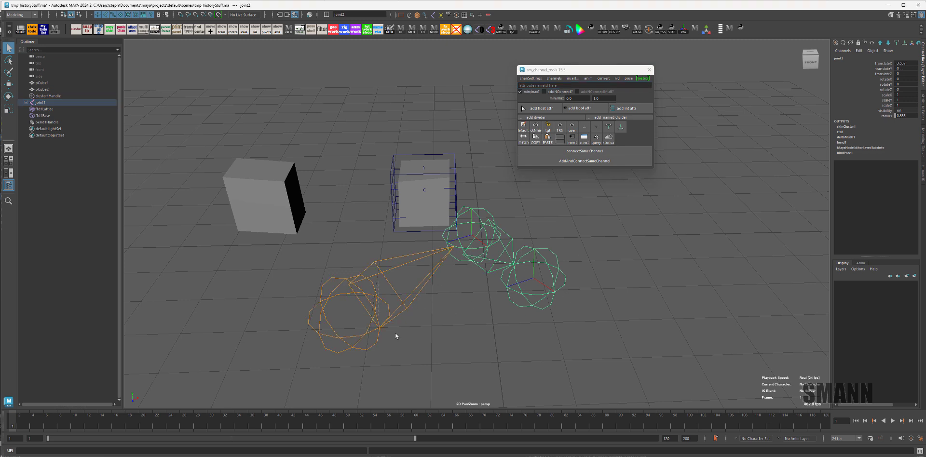
left_click(378, 316)
left_click(404, 203)
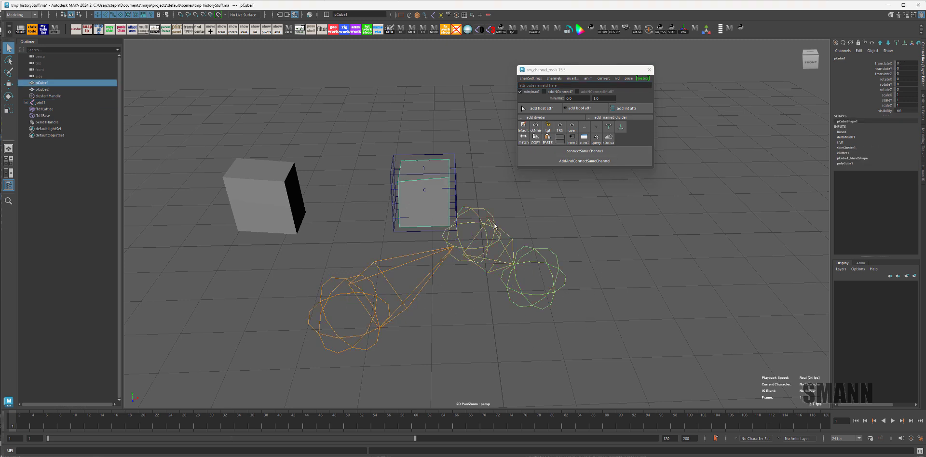
left_click(430, 273)
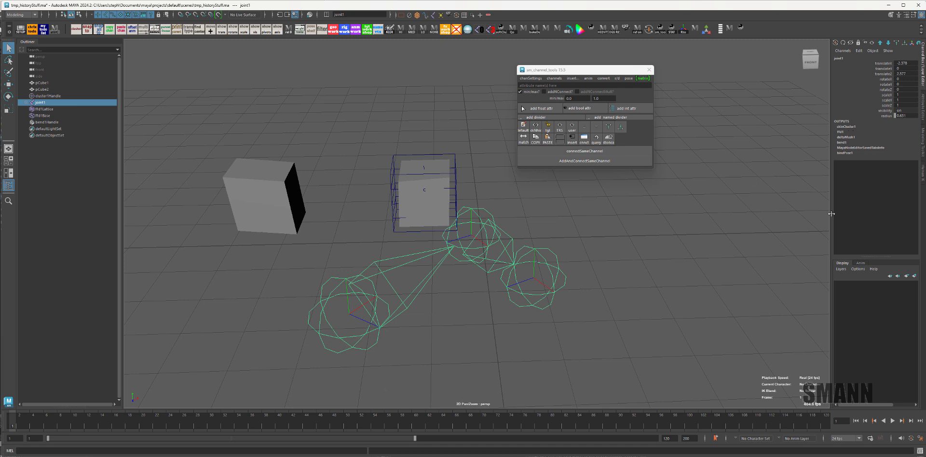
Step: Hide pCube1's history nodes and check the outputs that joint1 lists
left_click(443, 218)
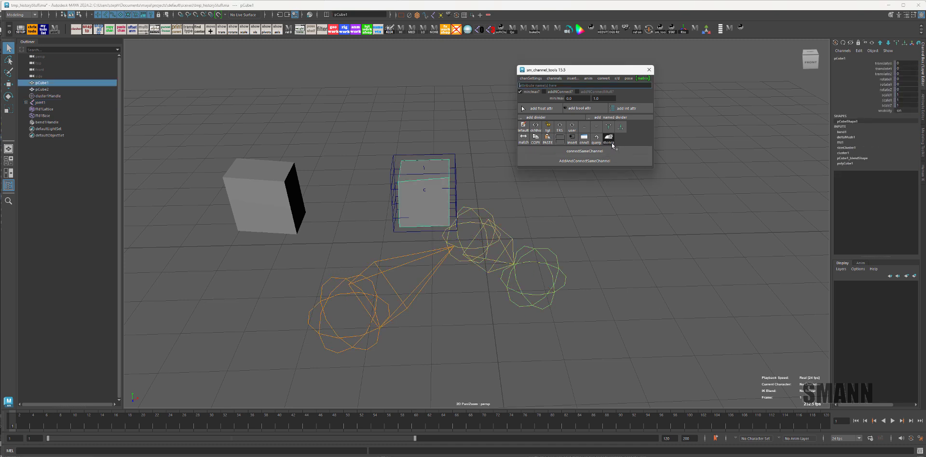
left_click(345, 300)
left_click(344, 301)
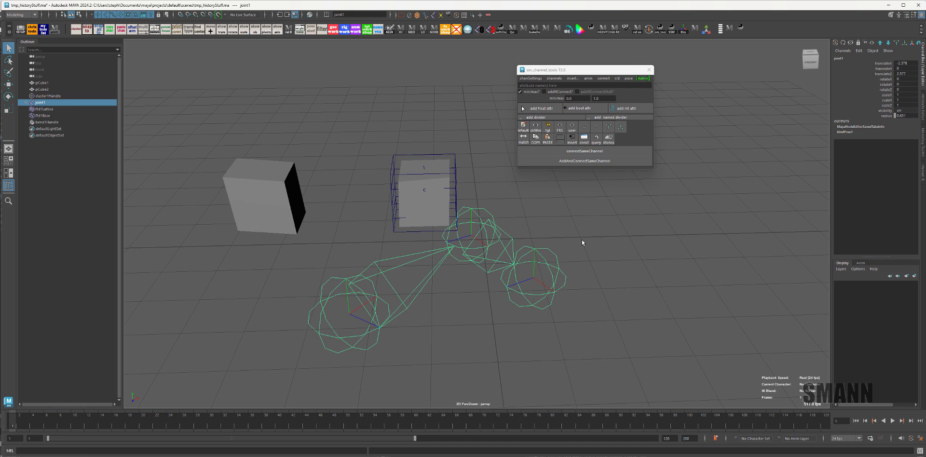
Step: With nothing selected, apply hide ALL NODES to hide the history of every node in the scene
left_click_drag(575, 71, 555, 96)
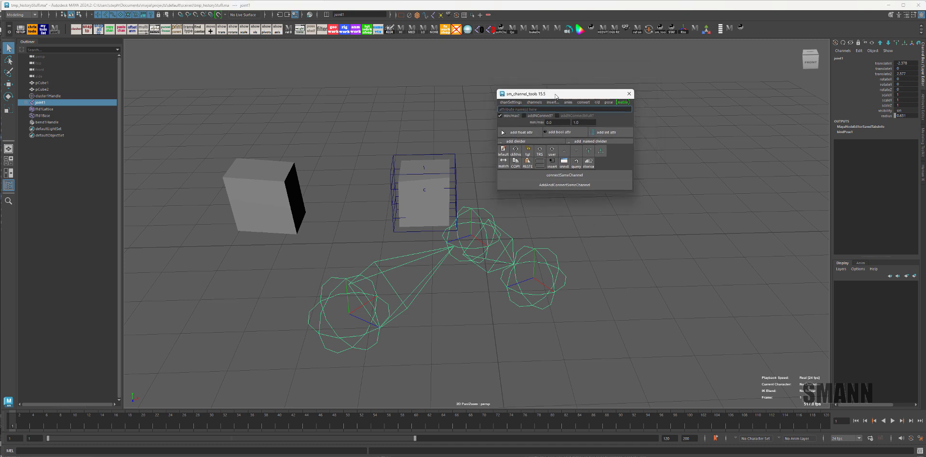
left_click(680, 218)
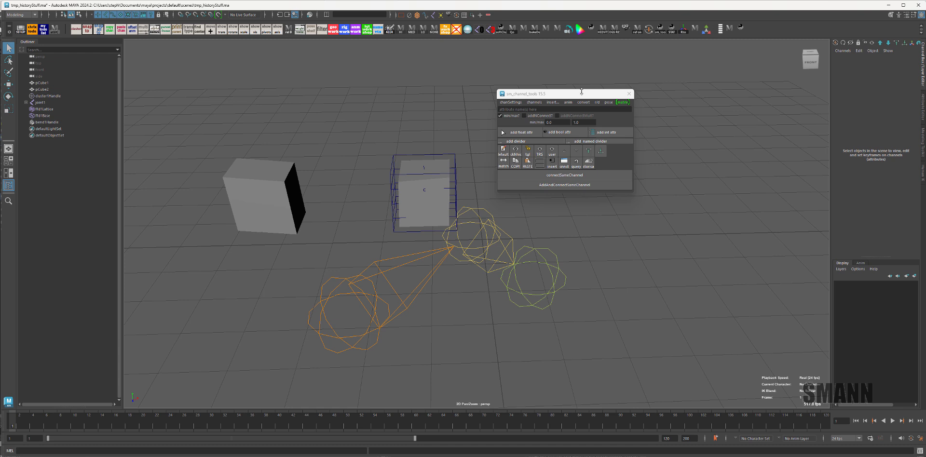
left_click_drag(582, 91, 590, 66)
right_click(598, 140)
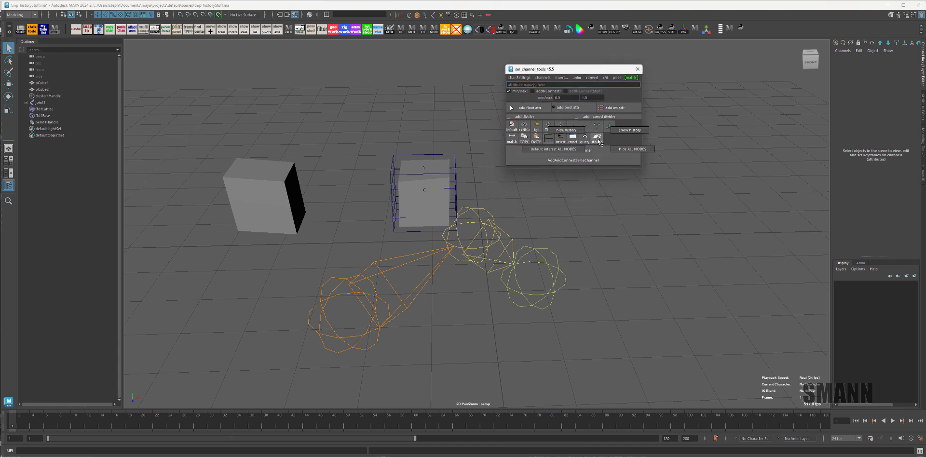
right_click_drag(598, 139, 655, 162)
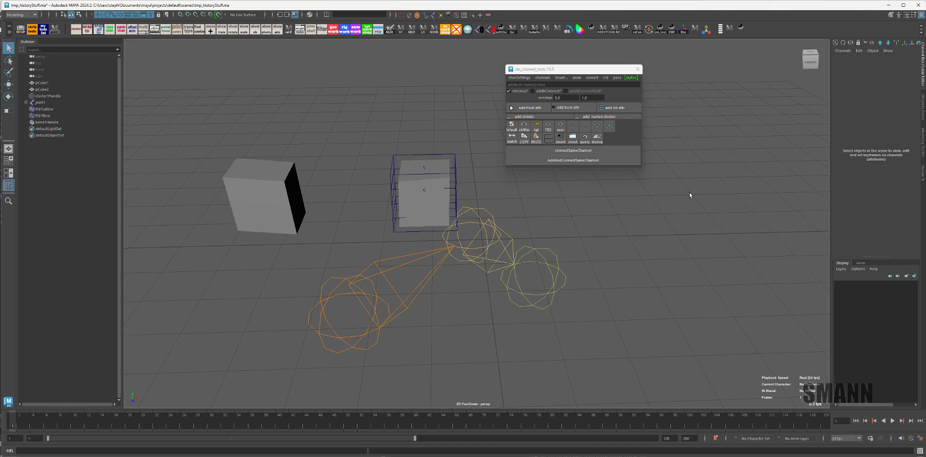
Step: Check the channel box of both cubes and the joints for any remaining history nodes
left_click(417, 210)
left_click(569, 203)
left_click(273, 199)
left_click(661, 230)
left_click(406, 309)
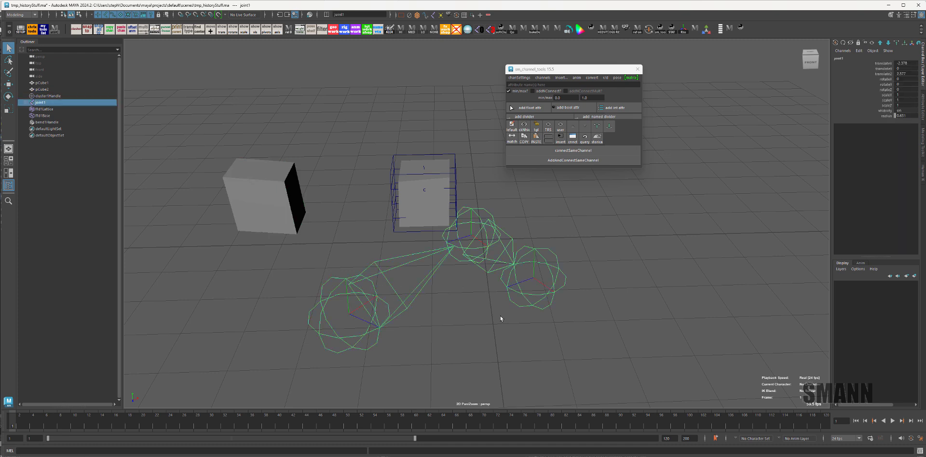
left_click(544, 247)
left_click(494, 223)
left_click_drag(414, 198, 422, 180)
left_click(257, 188)
left_click(424, 198)
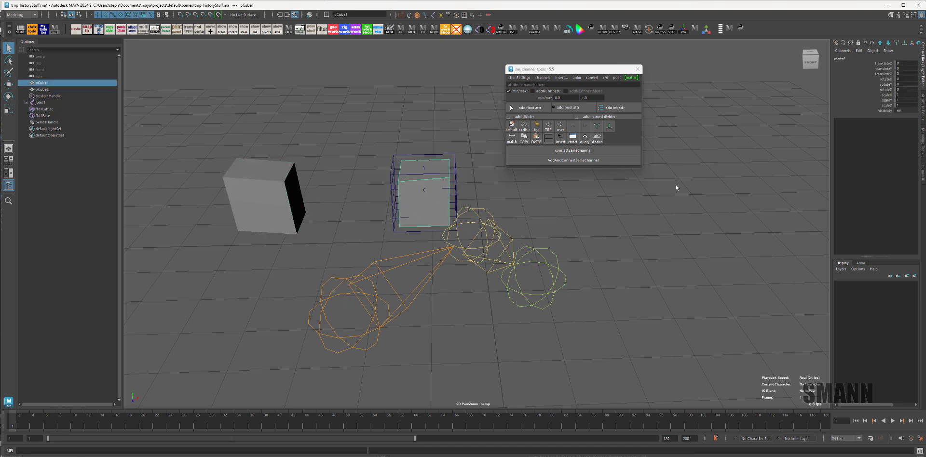
left_click(756, 228)
left_click(414, 290)
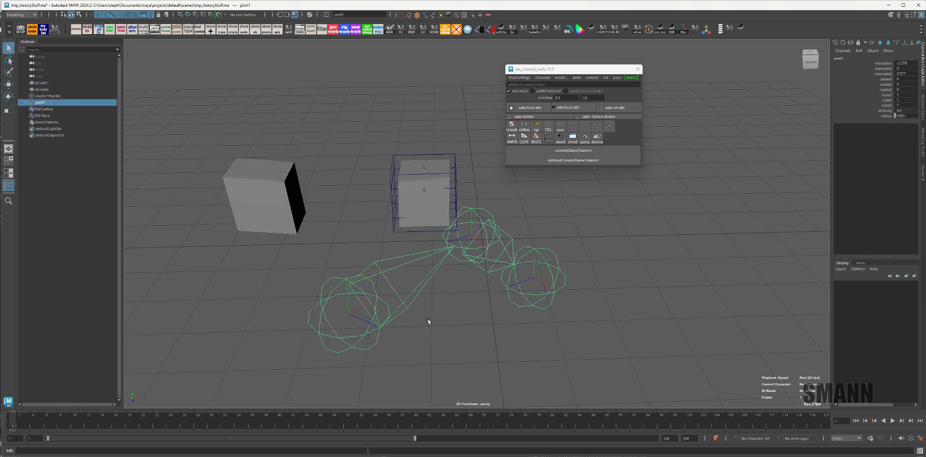
Step: Test-rotate joint1, undo the rotation, and turn on highlighting of affected objects with toggleDisplayAffected
key("e")
left_click_drag(351, 313, 424, 282)
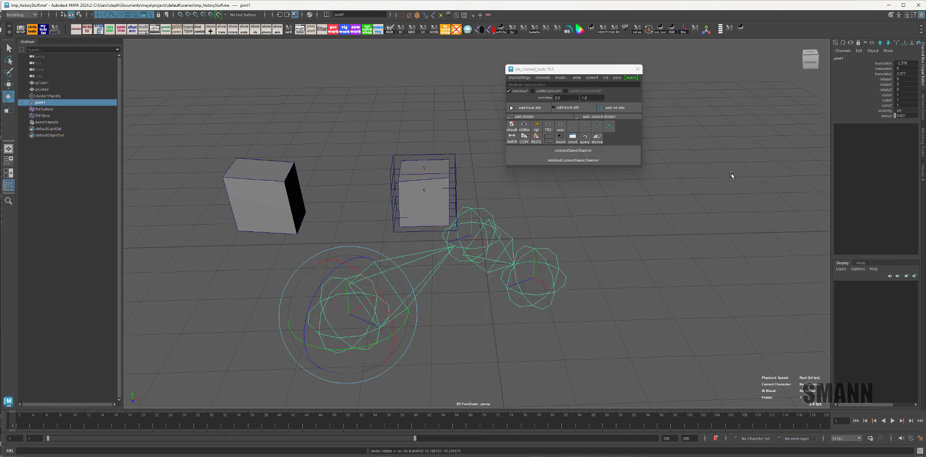
key("space")
left_click(278, 104)
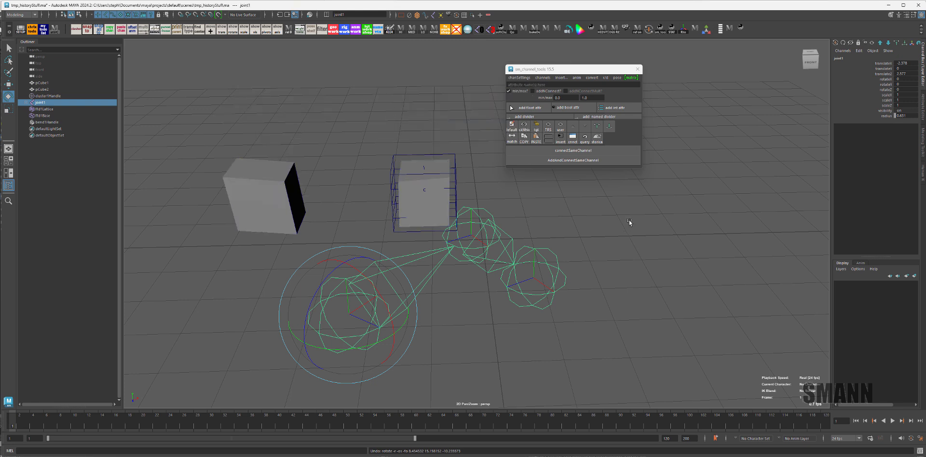
key("space")
left_click(288, 111)
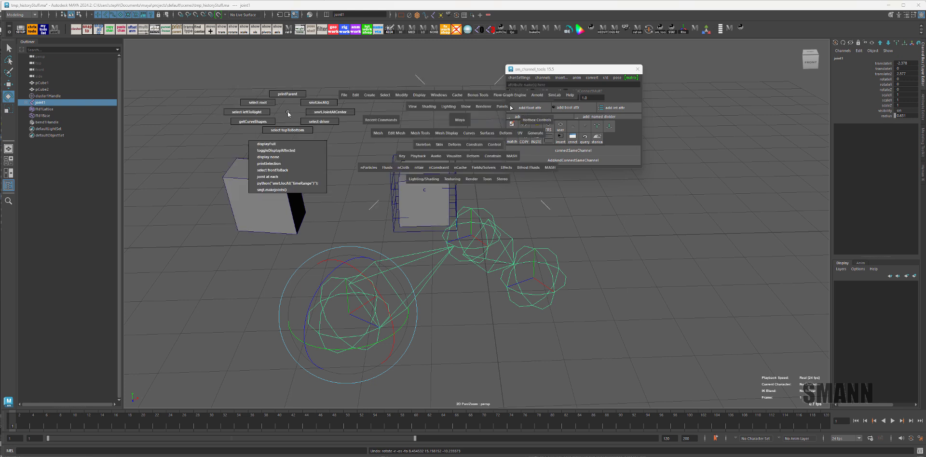
left_click_drag(287, 111, 276, 150)
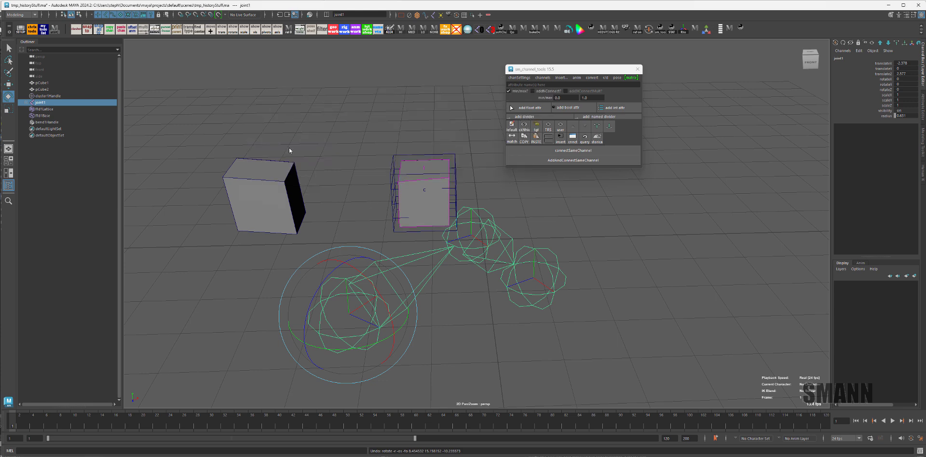
Step: Select the joints and both cubes, individually and together, and check their channel boxes for history nodes
left_click(675, 202)
left_click_drag(391, 281, 427, 322)
left_click_drag(548, 282, 562, 302)
left_click(390, 240)
left_click(260, 194)
left_click(447, 212)
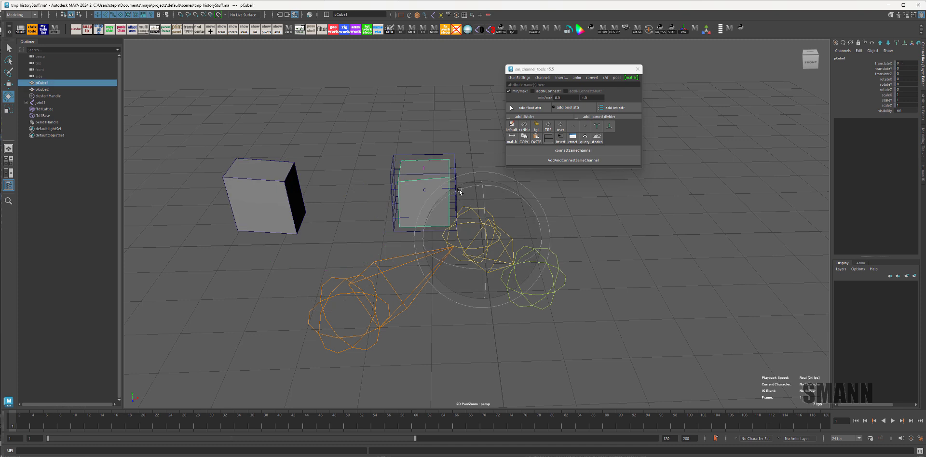
left_click(572, 184)
left_click(456, 161)
left_click(563, 197)
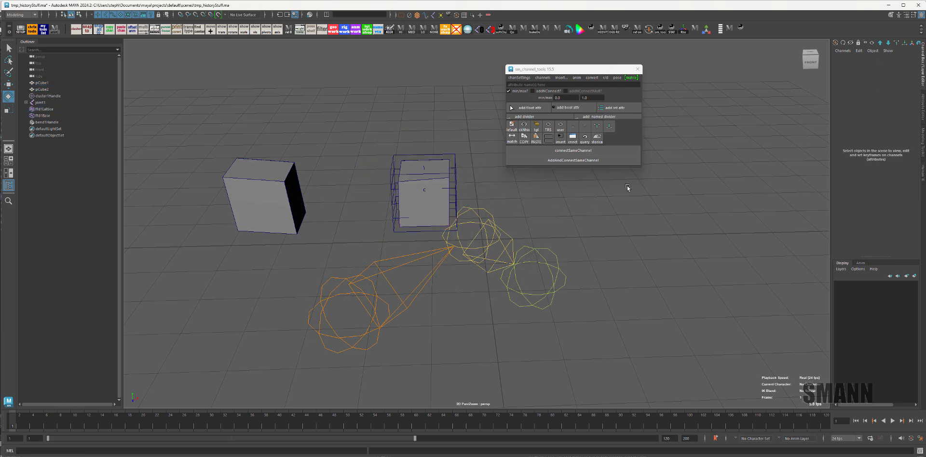
left_click_drag(258, 140, 546, 204)
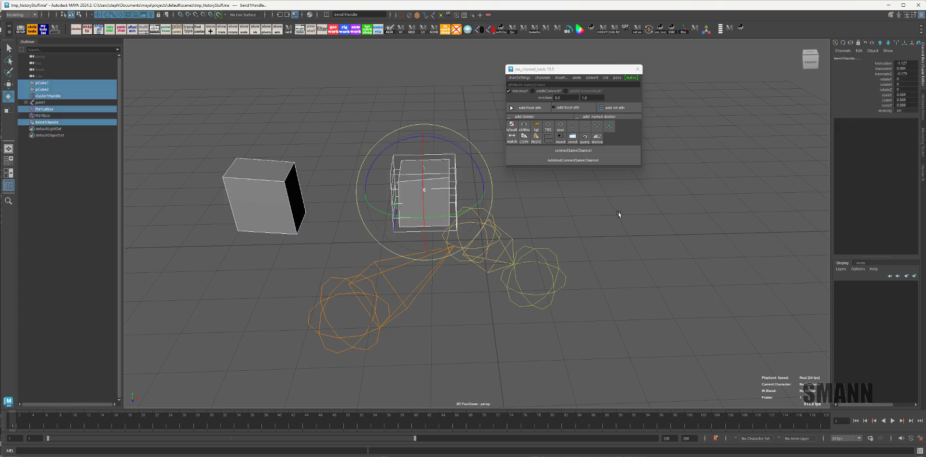
Step: Test-rotate joint1 again and undo the rotation
left_click(426, 293)
left_click_drag(361, 308, 374, 306)
key("ctrl+z")
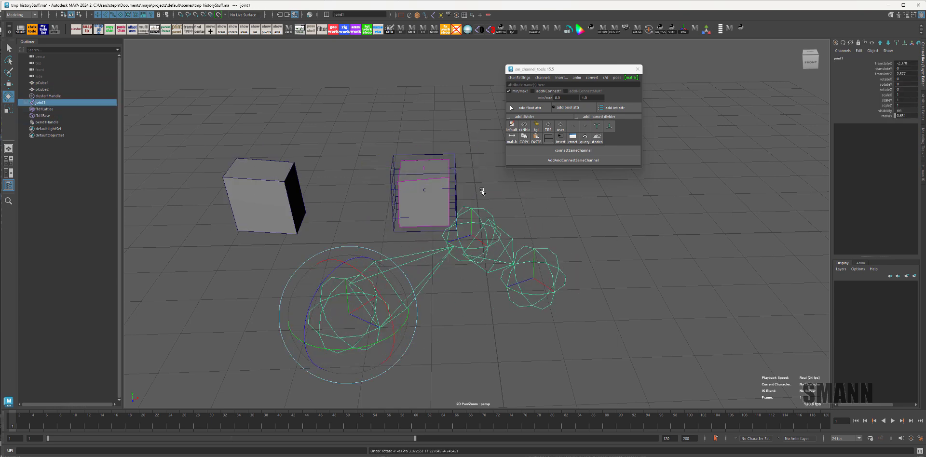
Step: Restore the history display of every node in the scene with default interest ALL NODES, and clear the selection
left_click(584, 210)
key("ctrl+z")
right_click(596, 140)
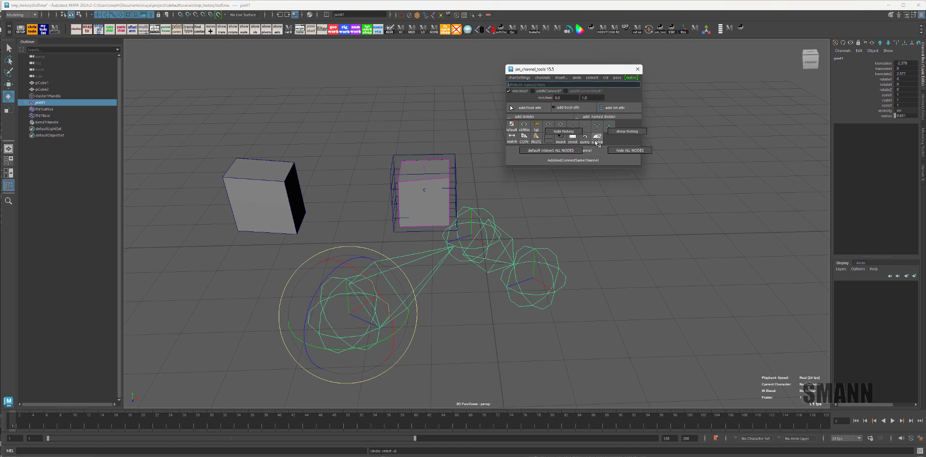
left_click(539, 156)
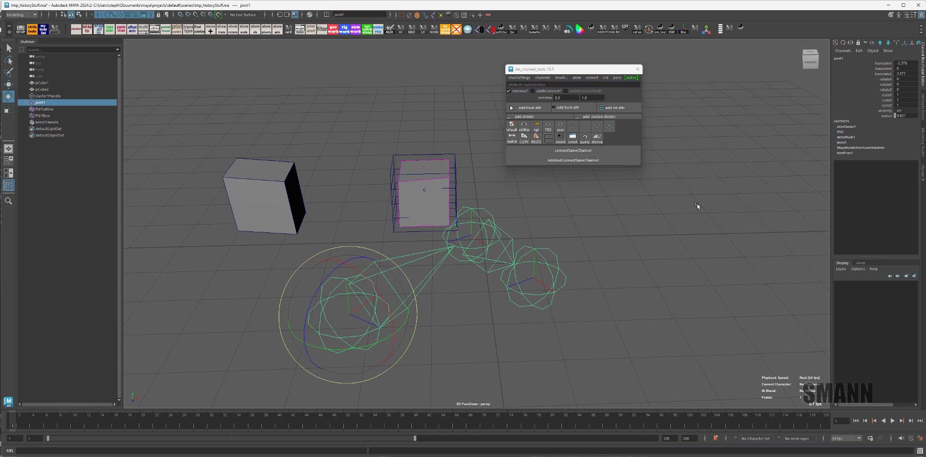
left_click(697, 205)
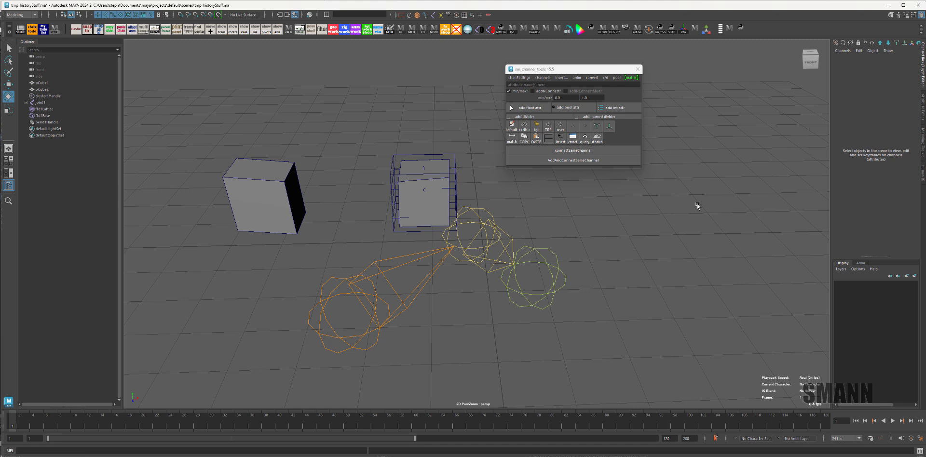
right_click_drag(596, 139, 504, 198)
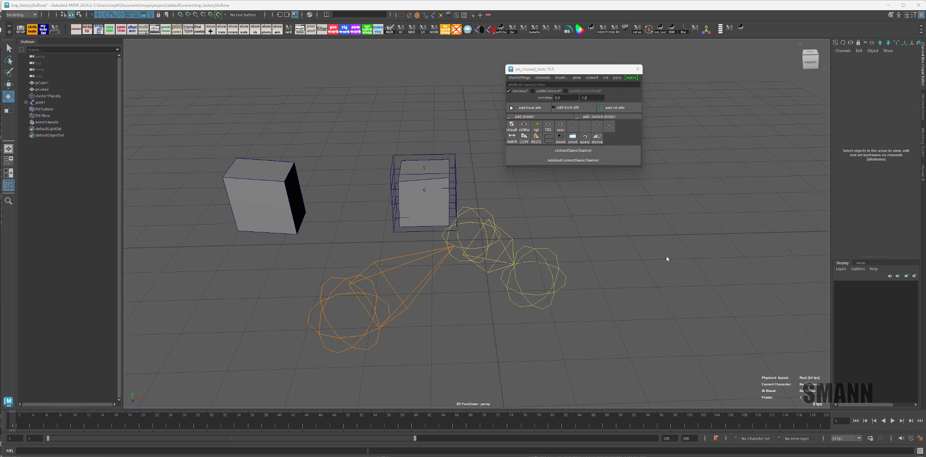
left_click(664, 259)
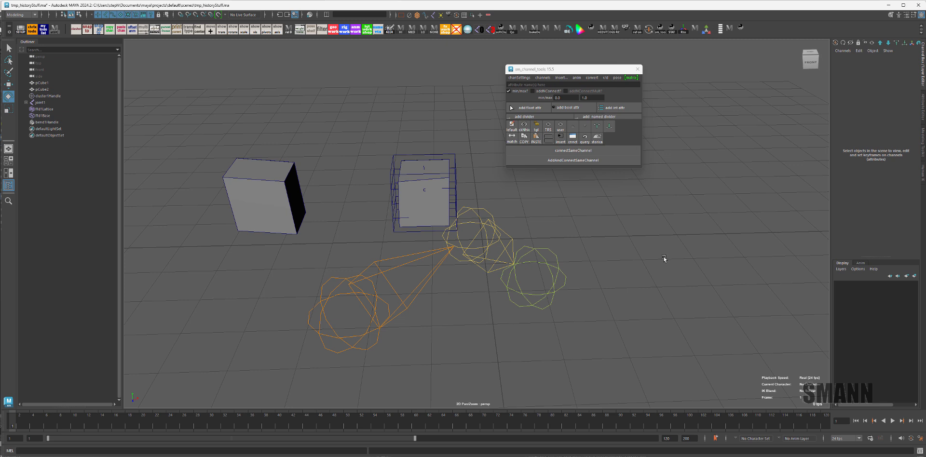
Step: Start a new scene without saving the changes and move the sm_channel_tools window clear of the work area
key("ctrl+n")
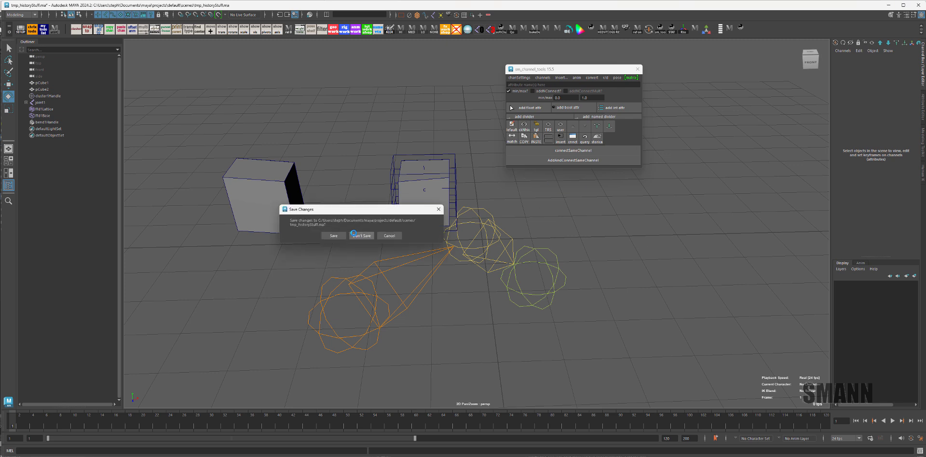
left_click(362, 235)
left_click_drag(582, 72, 280, 70)
Step: Review the matrix commands that sm_channel_tools offers, including the parent, blend and aim Matrix options
left_click(324, 82)
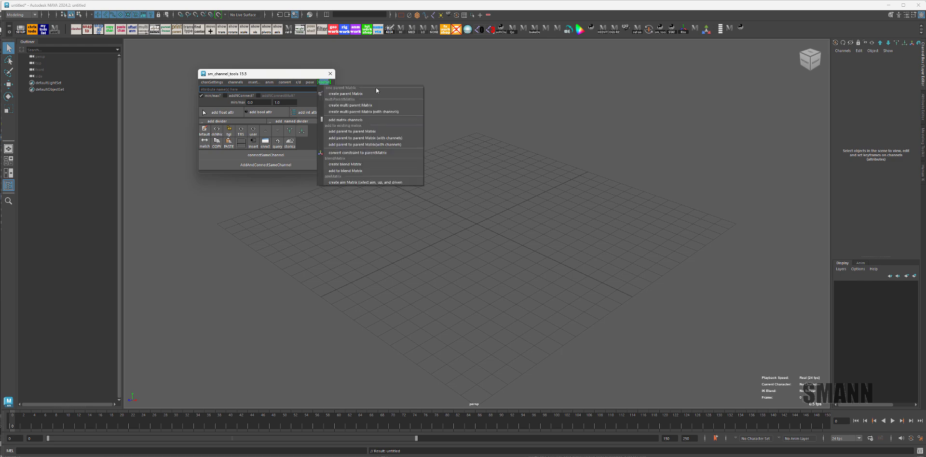
left_click(376, 90)
left_click(324, 83)
left_click(554, 134)
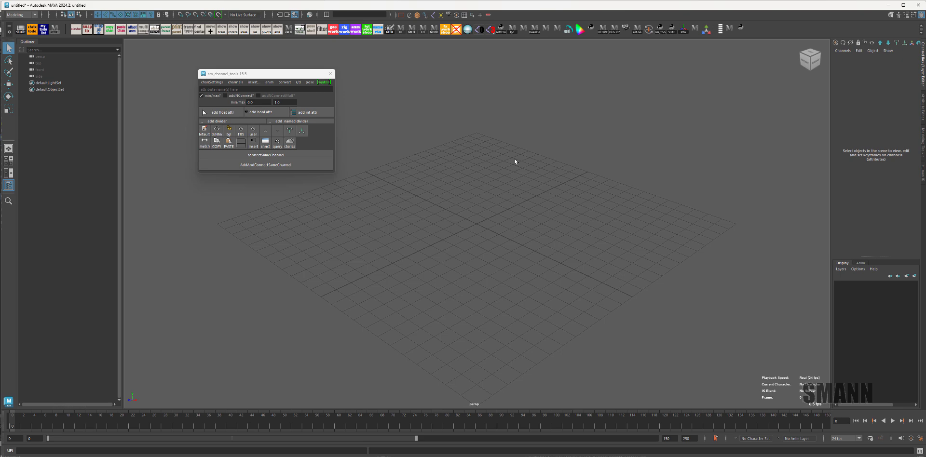
Step: Create a polygon cube and duplicate it into a row of six cubes about 3 units apart along X
right_click_drag(472, 109, 474, 131, "shift")
key("w")
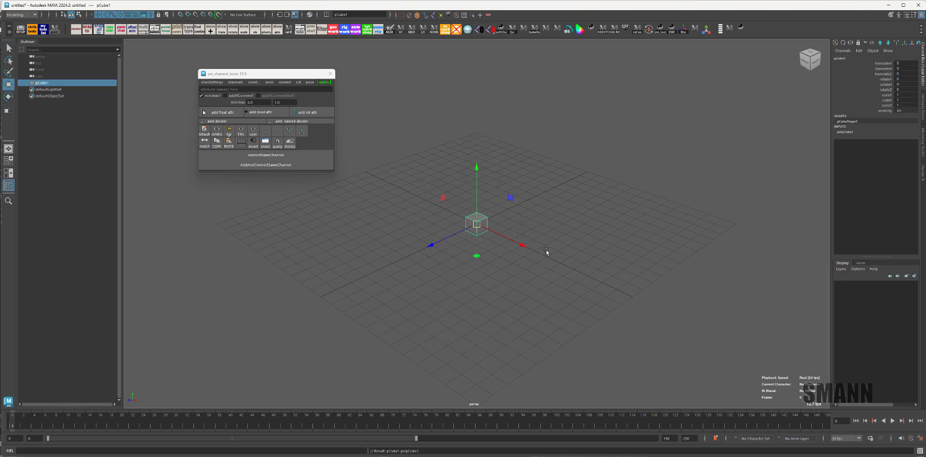
key("ctrl+d")
left_click_drag(516, 241, 554, 262)
key("shift+d")
key("shift+d")
key("shift+d")
key("shift+d")
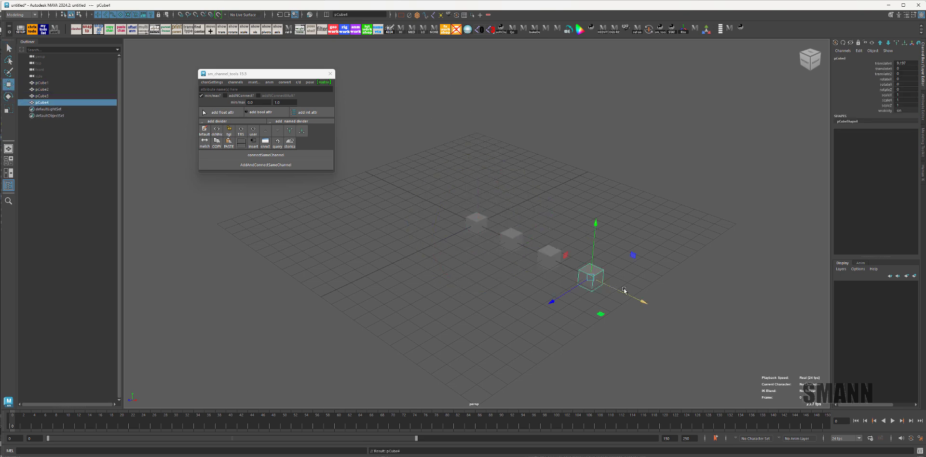
middle_click_drag(721, 288, 627, 260, "alt")
left_click_drag(627, 260, 658, 255, "alt")
Step: Select the six cubes in order from pCube1 to pCube6 and color their wireframes with sm_color_curves' orange-to-blue ramp
key("q")
left_click(368, 210)
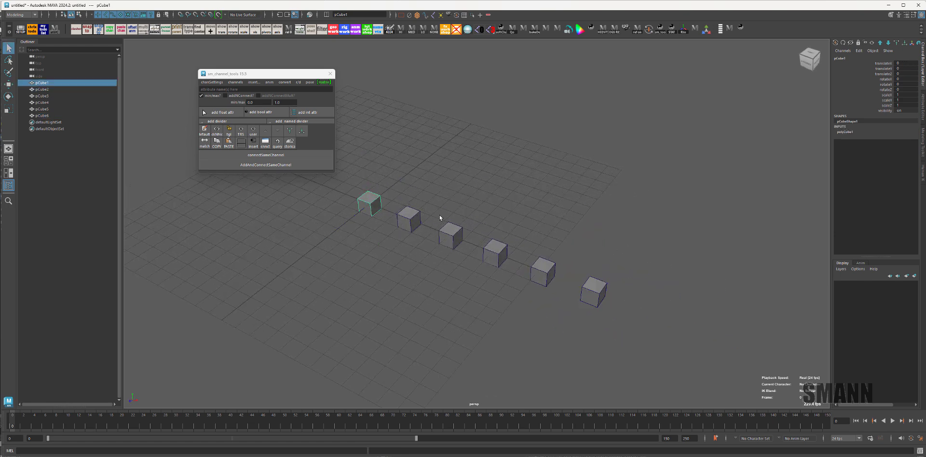
left_click(457, 236, "shift")
left_click(369, 203)
left_click(408, 219, "shift")
left_click(450, 234, "shift")
left_click(496, 253, "shift")
left_click(542, 272, "shift")
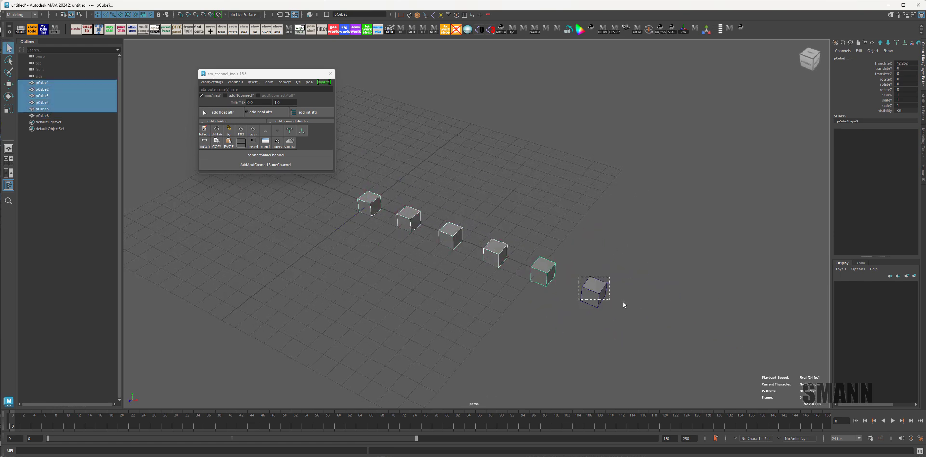
left_click(593, 292, "shift")
left_click(581, 30)
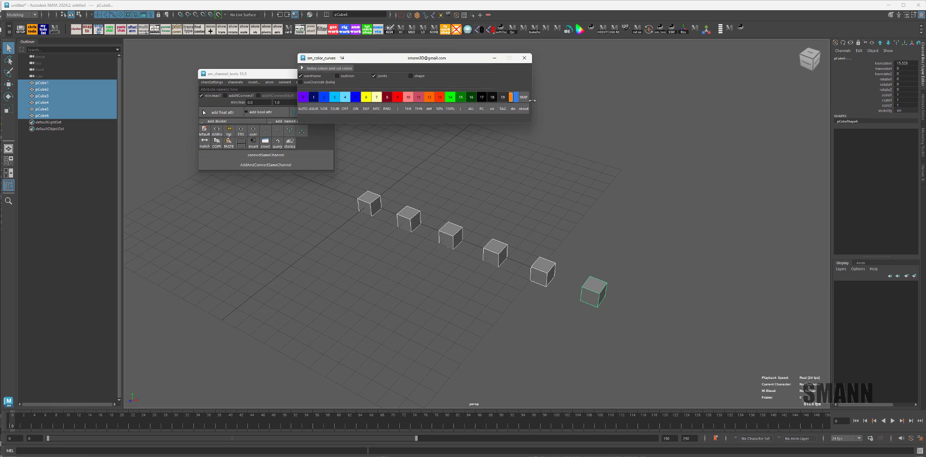
left_click(589, 111)
left_click(524, 58)
Step: Create a polygon torus and move it about 10 units in negative Z, behind the row of cubes
left_click_drag(663, 155, 574, 204, "alt")
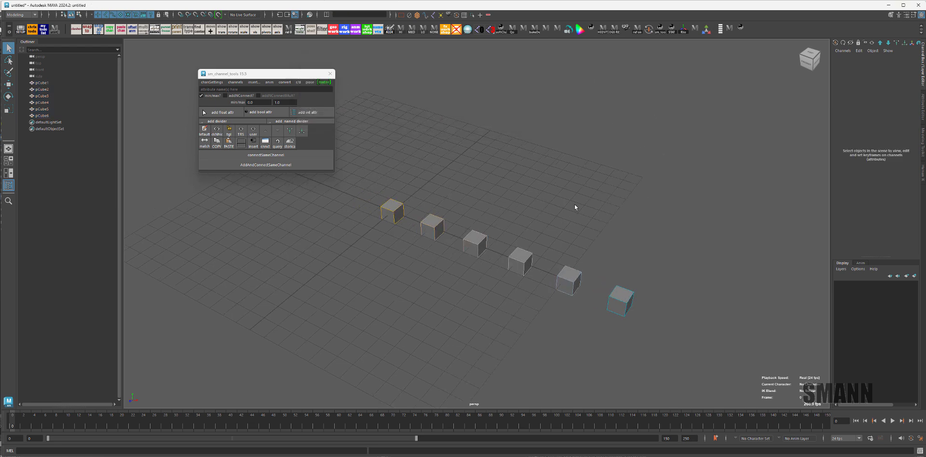
right_click_drag(575, 142, 565, 188, "shift")
key("w")
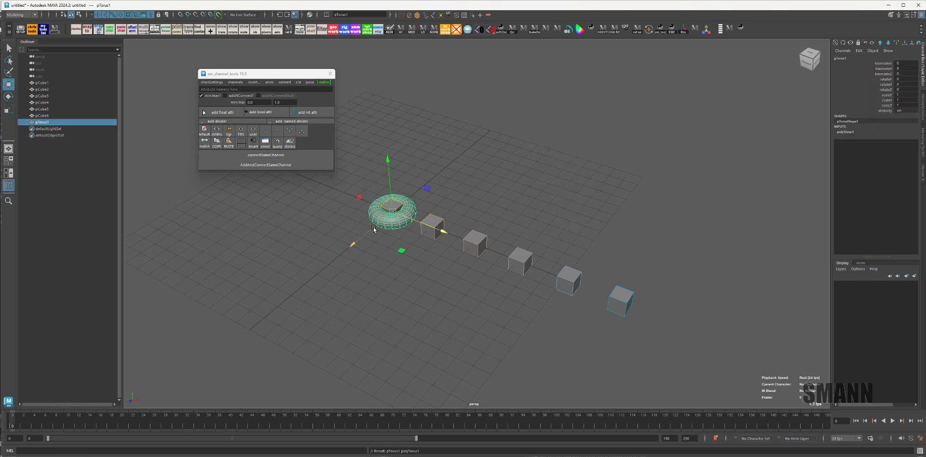
left_click_drag(364, 239, 454, 171)
left_click_drag(523, 155, 582, 185)
left_click(489, 147)
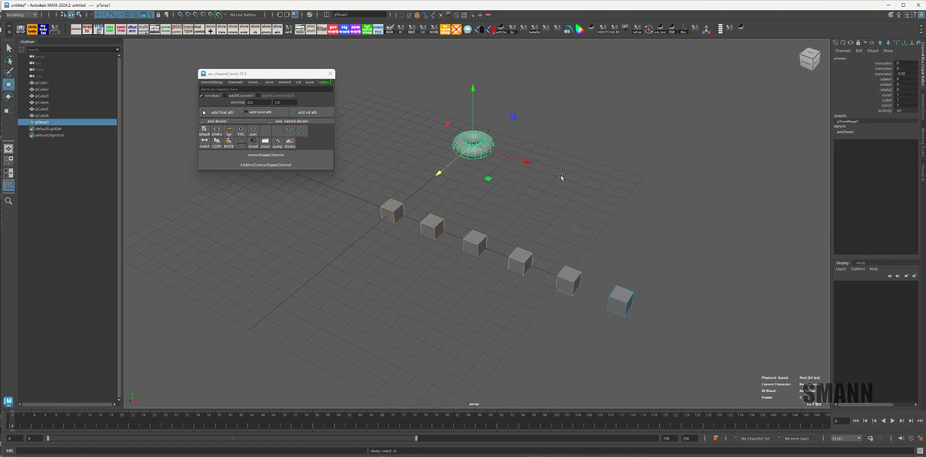
Step: Select pCube1 and then the torus, and constrain the torus to the cube with create parent Matrix
left_click(562, 177)
left_click(324, 82)
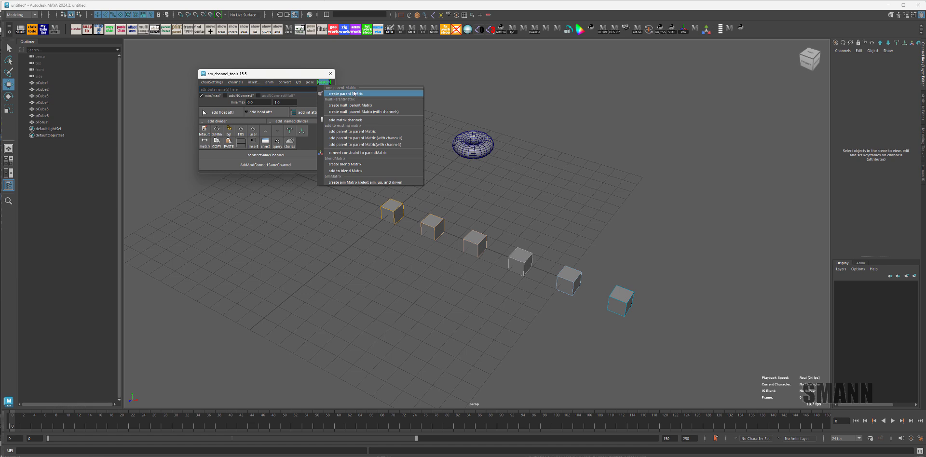
left_click(615, 80)
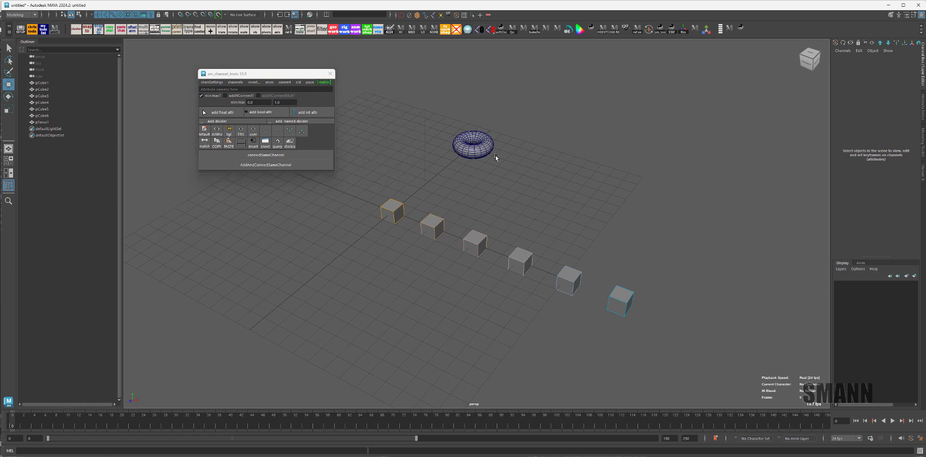
left_click_drag(552, 192, 523, 211, "alt")
left_click(387, 195)
left_click(475, 130, "shift")
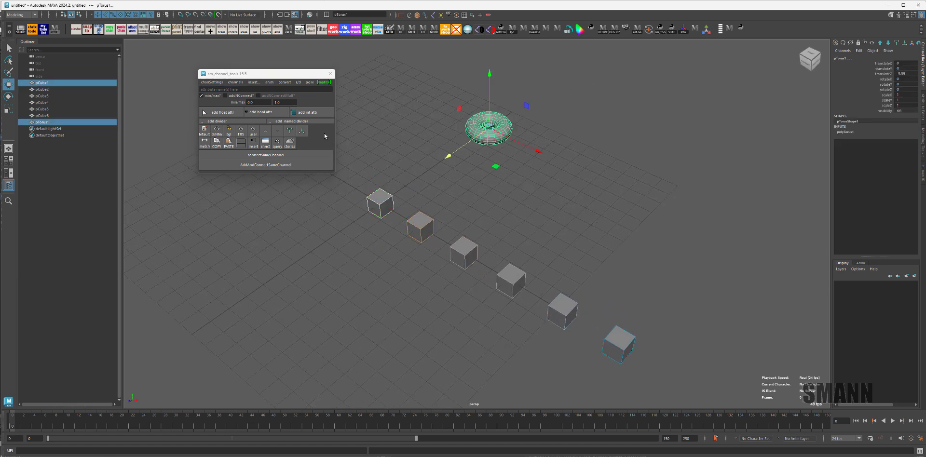
left_click(324, 82)
left_click(347, 94)
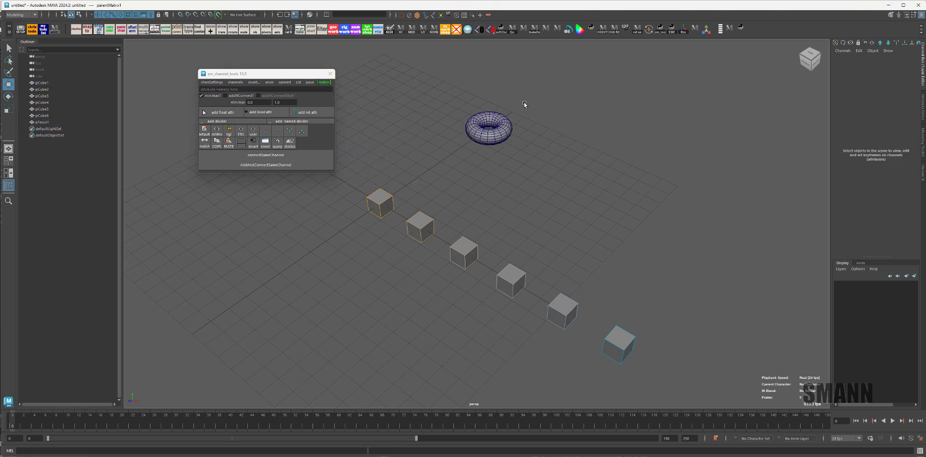
Step: Test-rotate the constrained torus and undo the rotation
left_click(503, 139)
key("e")
left_click_drag(503, 139, 504, 121)
key("ctrl+z")
Step: Move and rotate pCube1 to test how the torus follows it, and undo the changes
left_click(381, 205)
key("w")
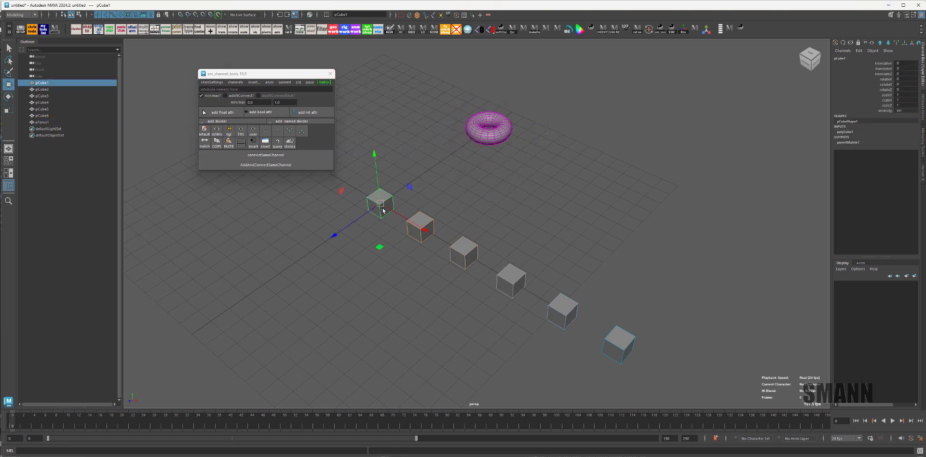
key("e")
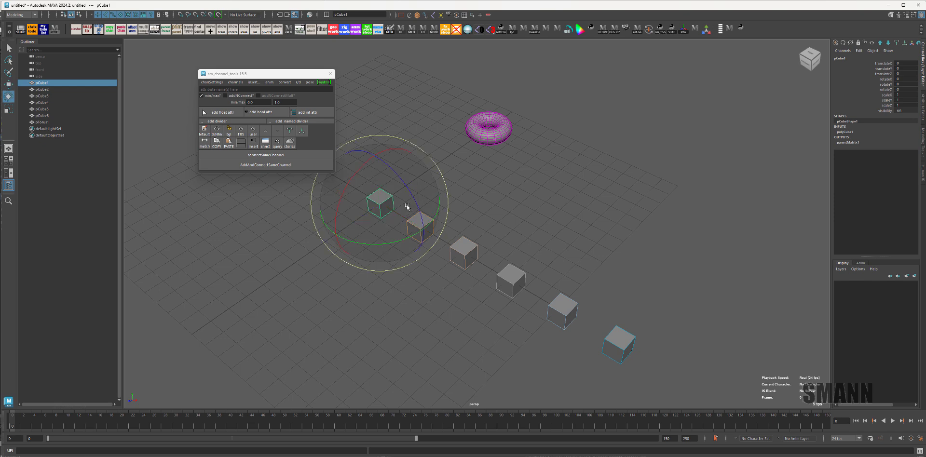
key("w")
middle_click_drag(391, 201, 458, 114, "shift")
key("e")
left_click_drag(453, 114, 470, 130)
key("ctrl+z")
key("ctrl+z")
key("ctrl+z")
key("ctrl+z")
key("ctrl+z")
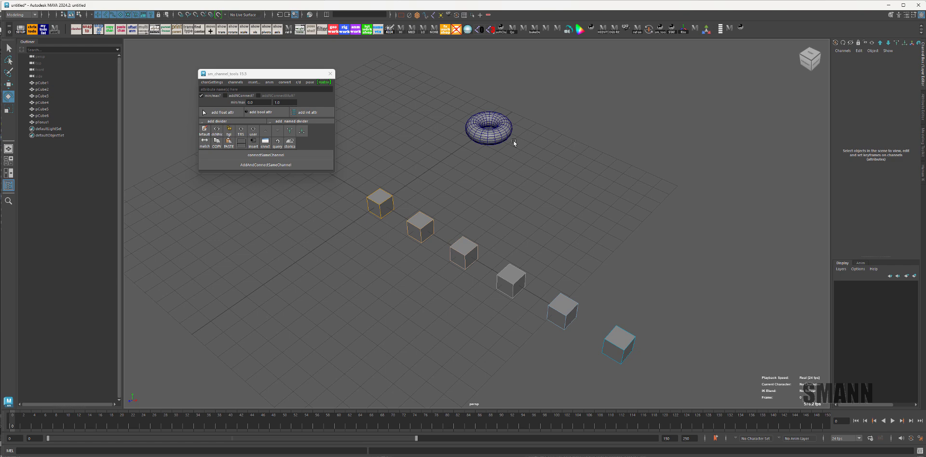
Step: Select the torus and inspect its parentMatrix1 input node
left_click(475, 124)
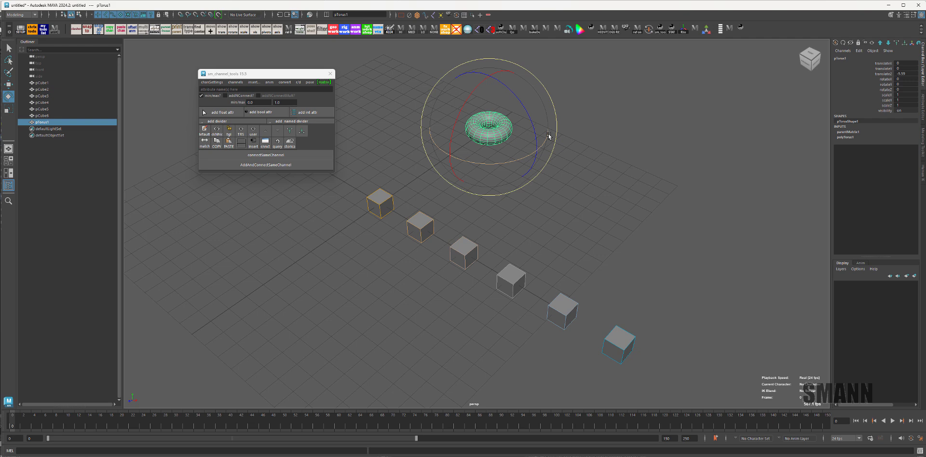
left_click(849, 132)
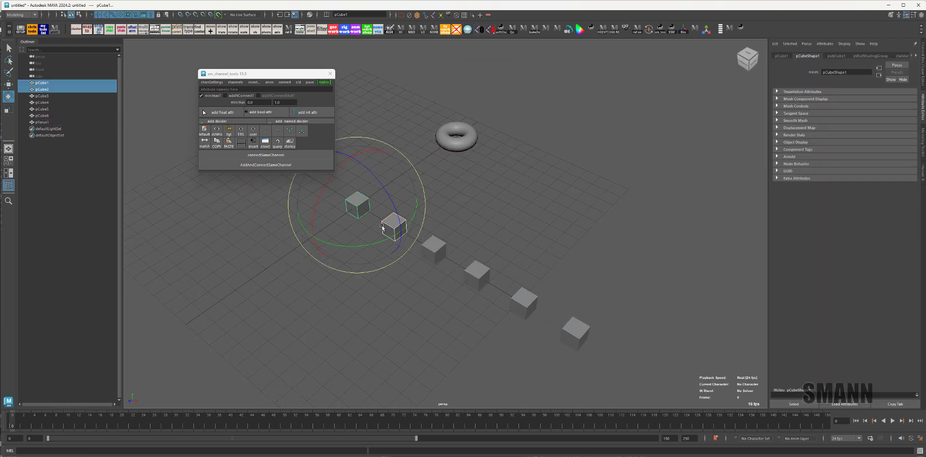
Step: Test-rotate pCube1 and pCube2 together, undo the rotation, and clear the selection
left_click_drag(382, 225, 394, 188)
key("ctrl+z")
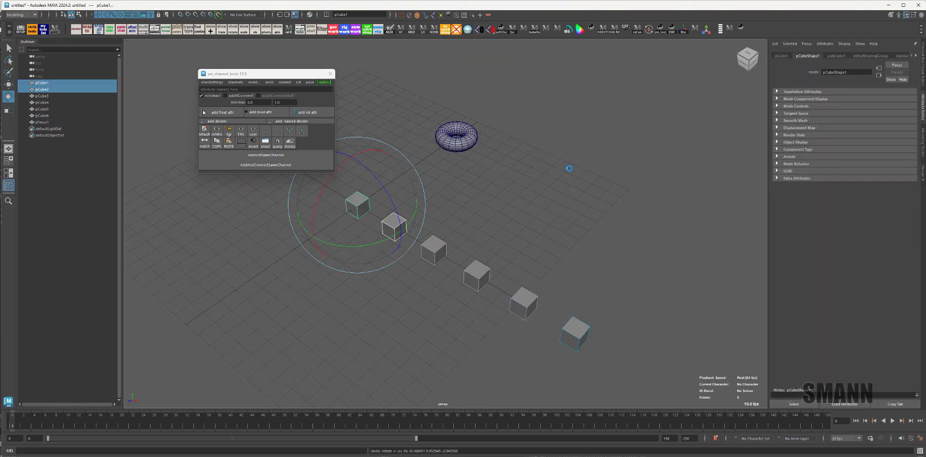
left_click(605, 298)
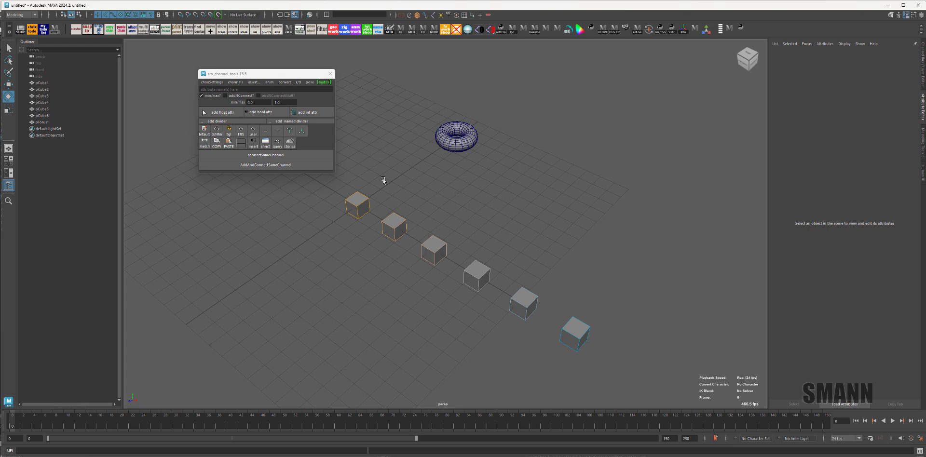
Step: Select pCube1 through pCube6, with the torus last, and create a multi parent Matrix without channels
left_click(356, 207)
key("q")
left_click(394, 225, "shift")
left_click(433, 249, "shift")
left_click(480, 276, "shift")
left_click(523, 303, "shift")
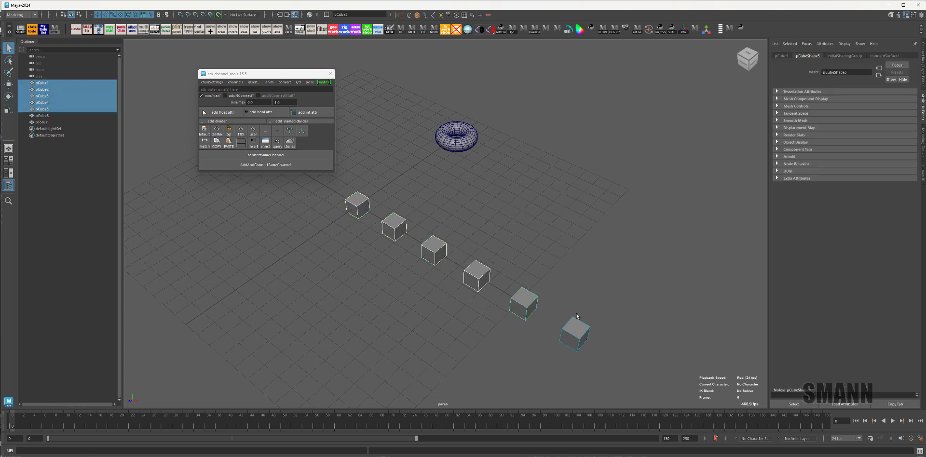
left_click(575, 322, "shift")
left_click_drag(488, 159, 436, 91, "shift")
left_click(322, 84)
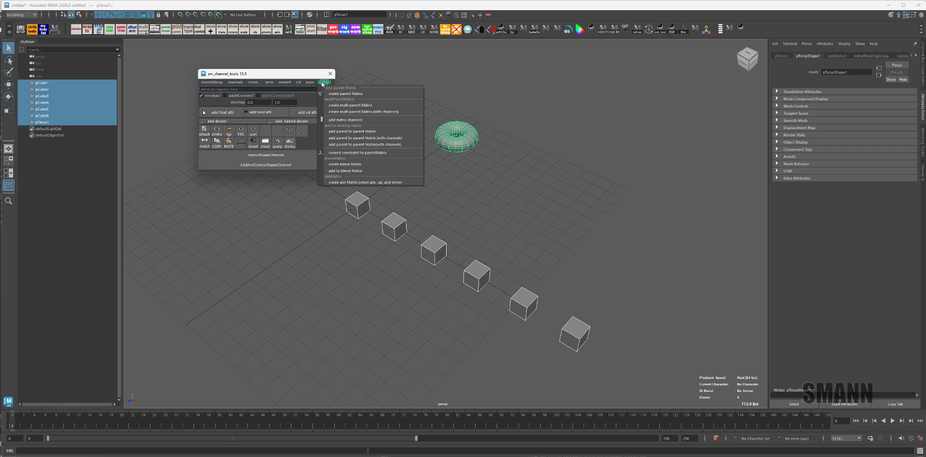
left_click(369, 105)
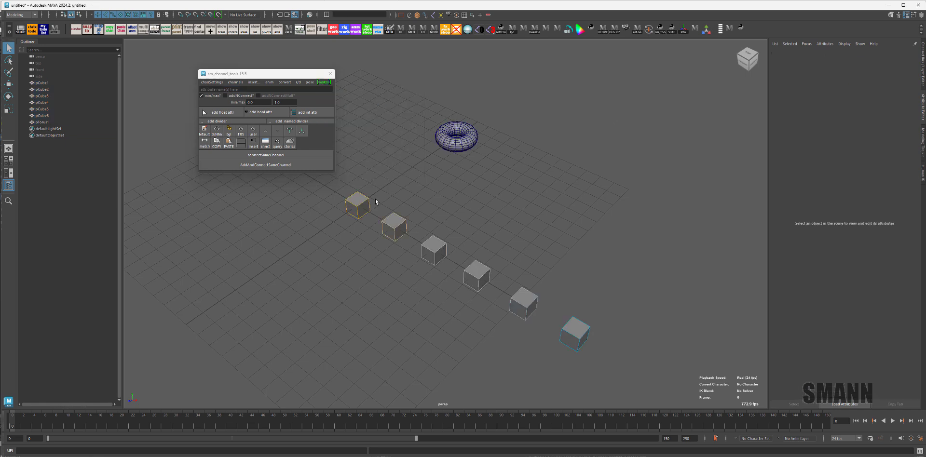
Step: Test-rotate pCube5 and test-scale the end cubes pCube6 and pCube1 to check the torus's response, undoing the changes
left_click(431, 256)
key("e")
left_click_drag(547, 263, 535, 312)
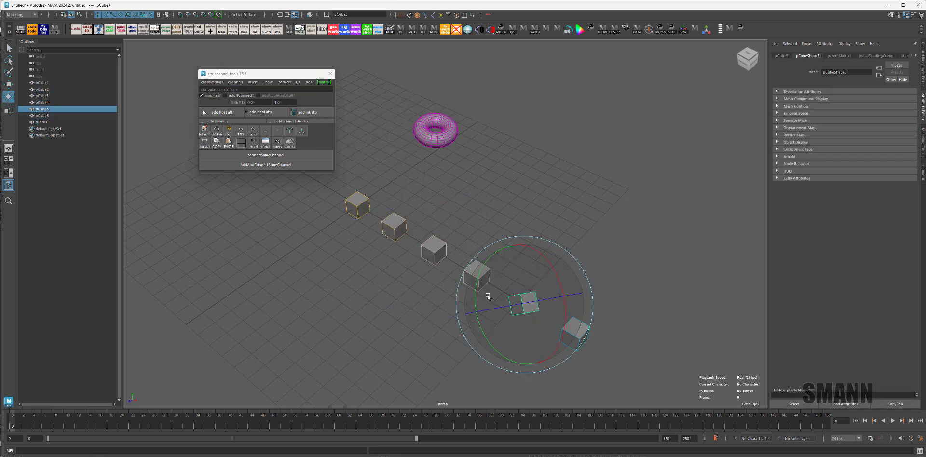
left_click(596, 309)
key("r")
left_click_drag(596, 309, 582, 334)
key("ctrl+z")
left_click(358, 206)
left_click_drag(357, 205, 339, 198)
key("ctrl+z")
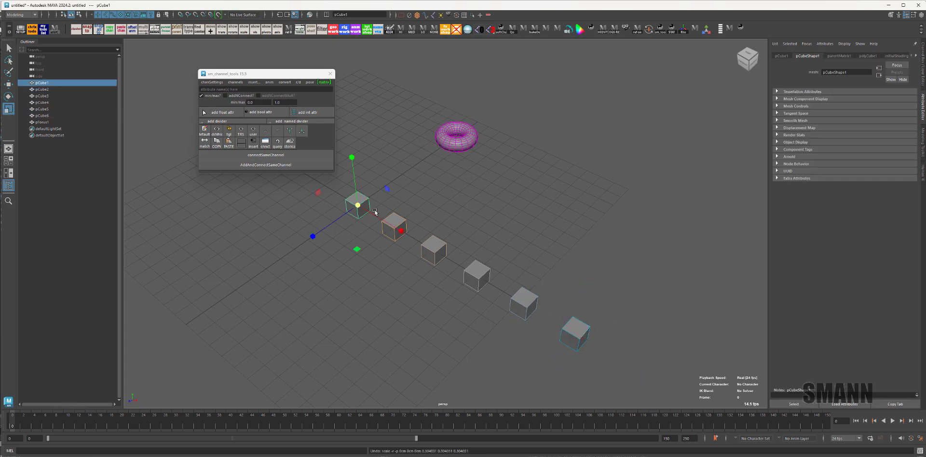
Step: Inspect the torus's parentMatrix1 node and review its target entries and weights for all six cubes
left_click(432, 124)
left_click(472, 135)
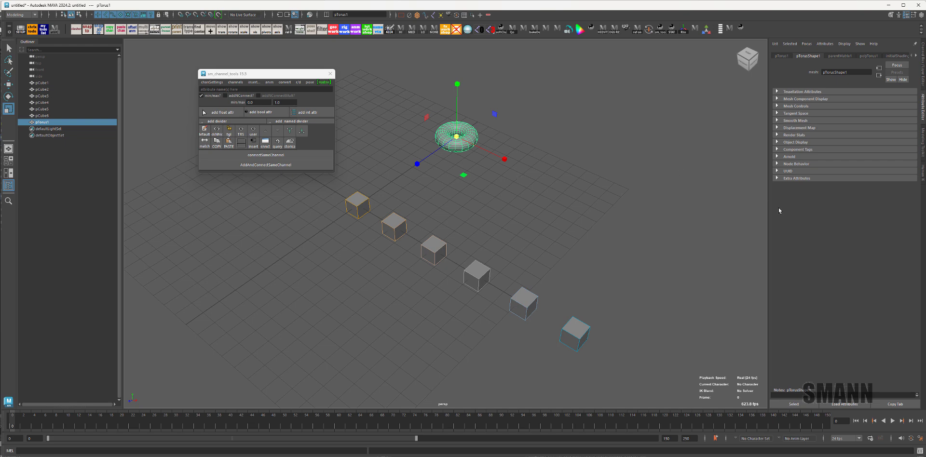
key("ctrl+a")
left_click(849, 133)
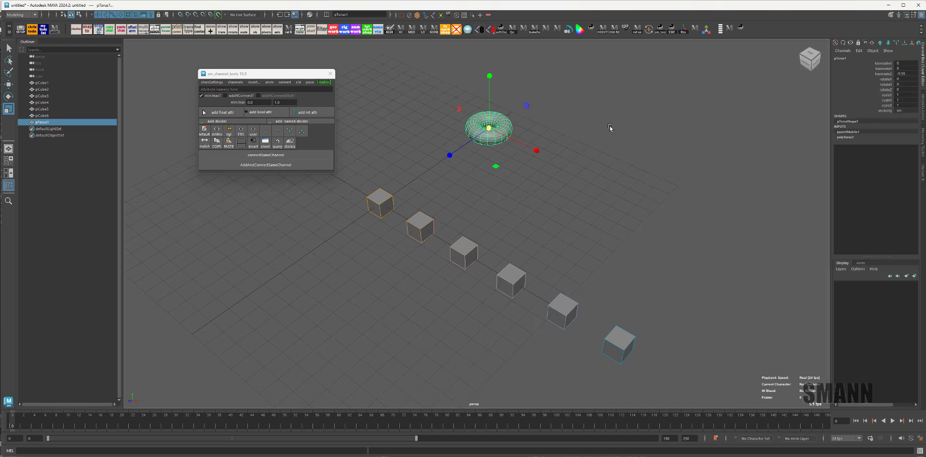
left_click(501, 132, "ctrl")
key("ctrl+a")
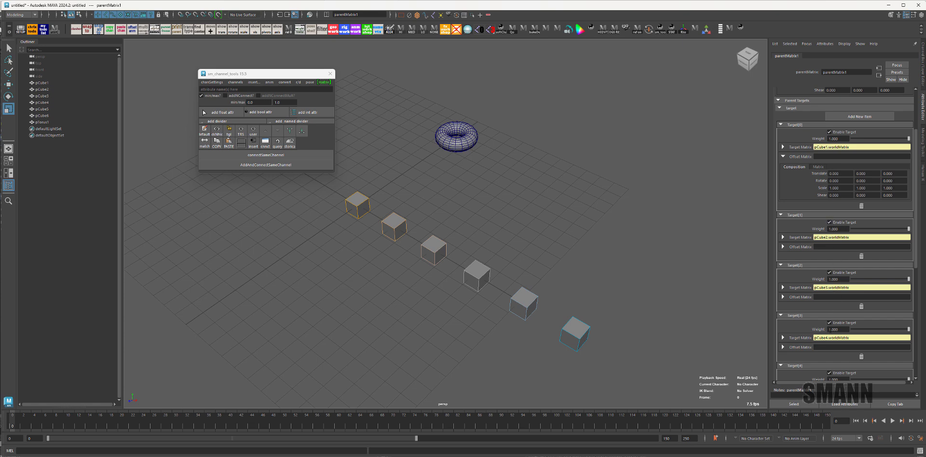
scroll(845, 338, "down", 4)
scroll(841, 340, "up", 3)
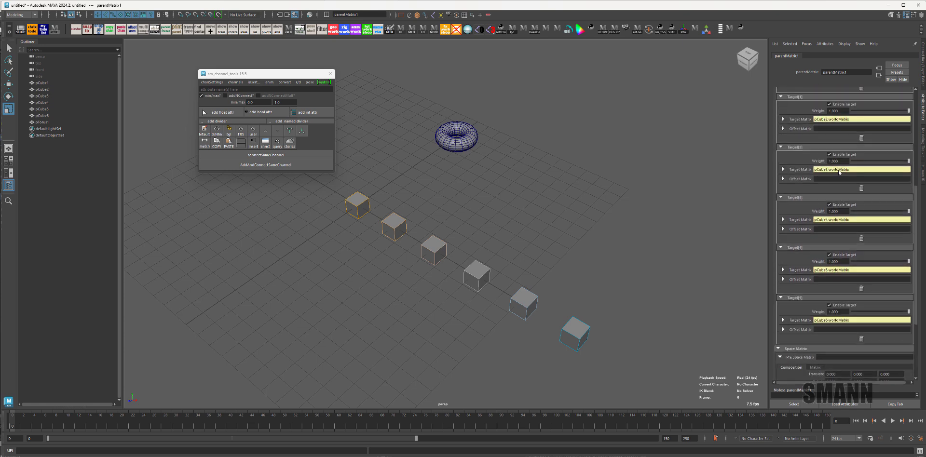
scroll(838, 140, "up", 2)
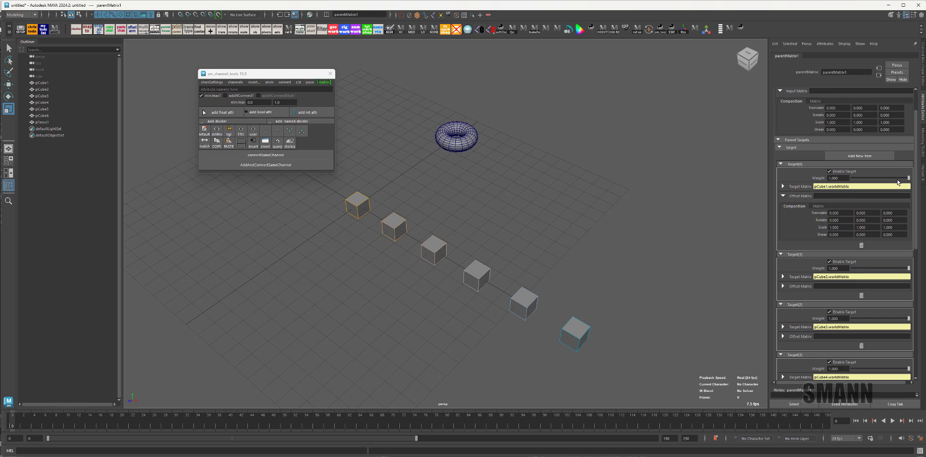
Step: Try lowering the weight of the pCube1 target on parentMatrix1 and undo the change
left_click_drag(907, 178, 845, 182)
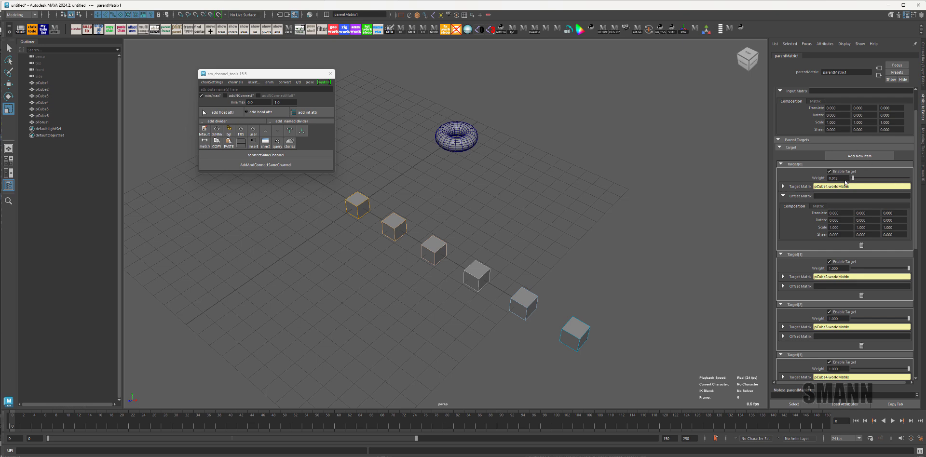
left_click(610, 153)
key("ctrl+z")
key("ctrl+z")
key("ctrl+z")
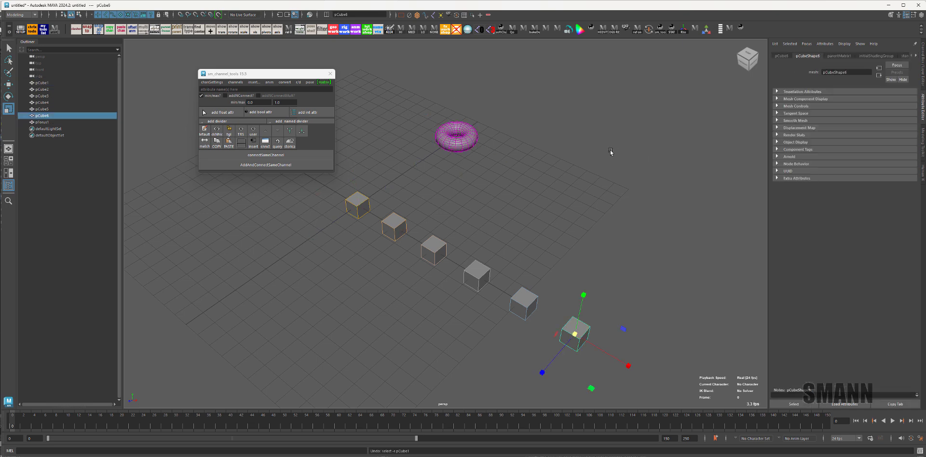
Step: Show the channel box and undo the multi parent Matrix creation until the torus is unconstrained and pCube1 is selected
key("ctrl+a")
key("ctrl+z")
key("ctrl+z")
key("ctrl+z")
key("ctrl+z")
key("ctrl+z")
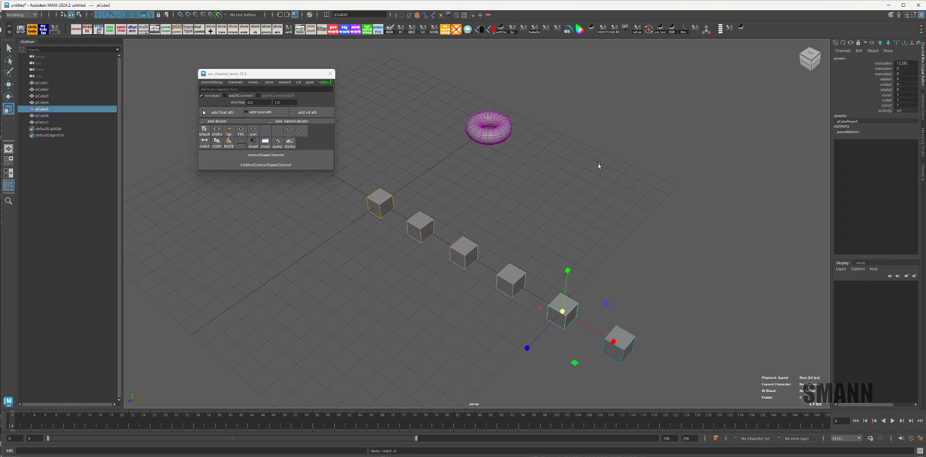
key("ctrl+z")
key("ctrl+z")
key("ctrl+z")
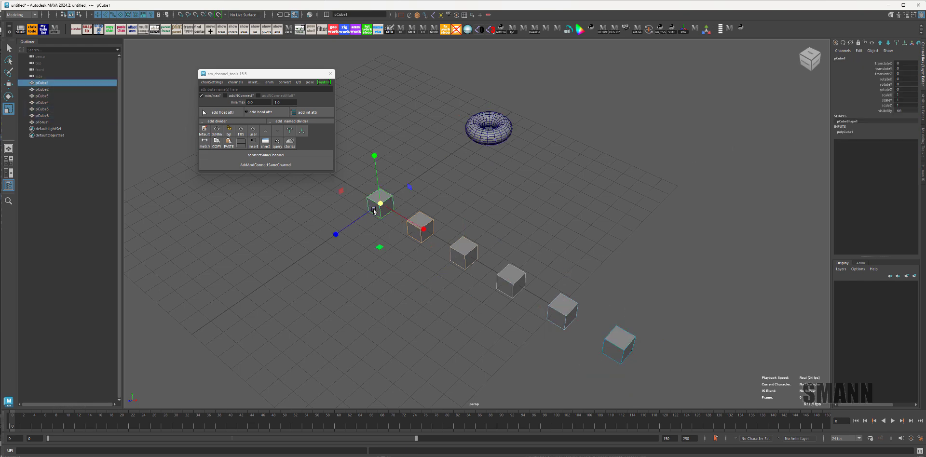
key("q")
left_click(417, 229, "shift")
left_click(463, 252, "shift")
left_click(509, 279, "shift")
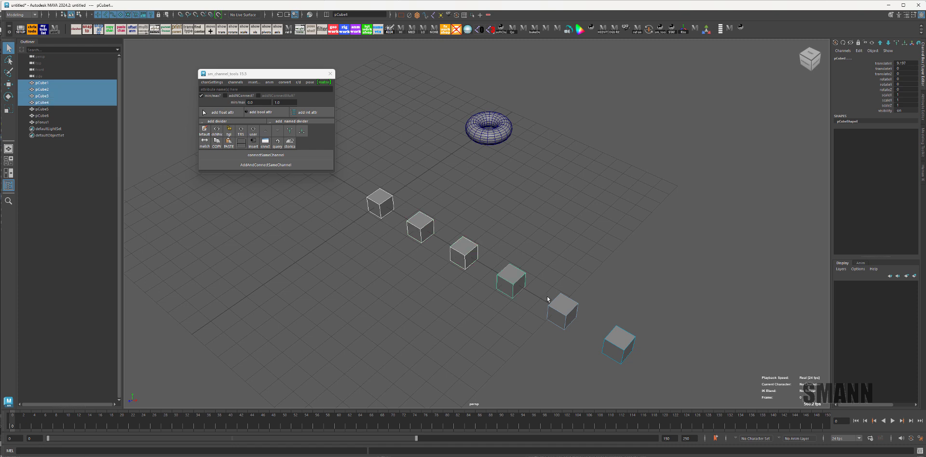
left_click(559, 308, "shift")
left_click(617, 340, "shift")
left_click(487, 128, "shift")
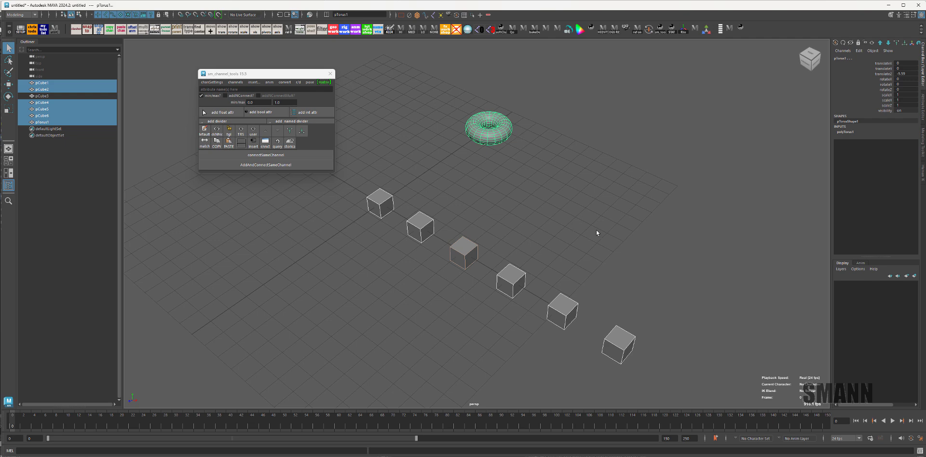
Step: Select pCube1 through pCube6 in order, with the torus last, and create a multi parent Matrix with channels
left_click(389, 204)
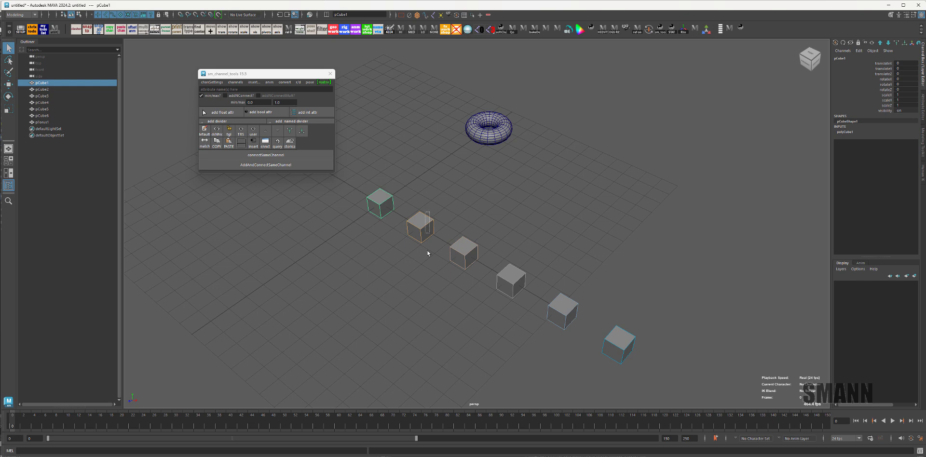
left_click_drag(427, 253, 429, 257, "shift")
left_click_drag(512, 264, 541, 317, "shift")
left_click_drag(618, 322, 644, 369, "shift")
key("ctrl+z")
key("ctrl+z")
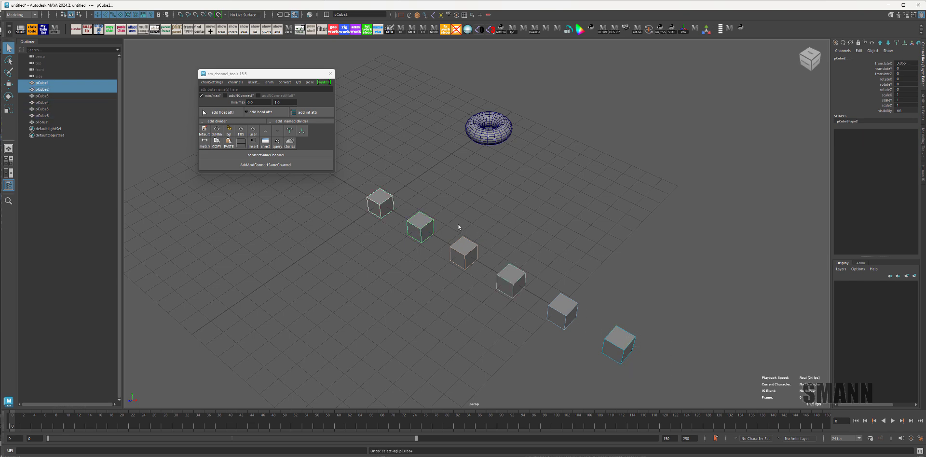
left_click(462, 251, "shift")
left_click(511, 281, "shift")
left_click(560, 308, "shift")
left_click(622, 343, "shift")
left_click(482, 126, "shift")
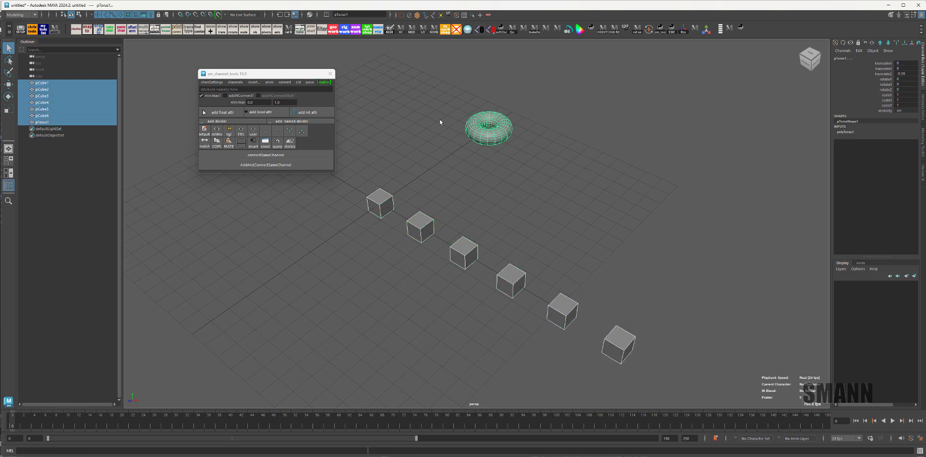
left_click(323, 82)
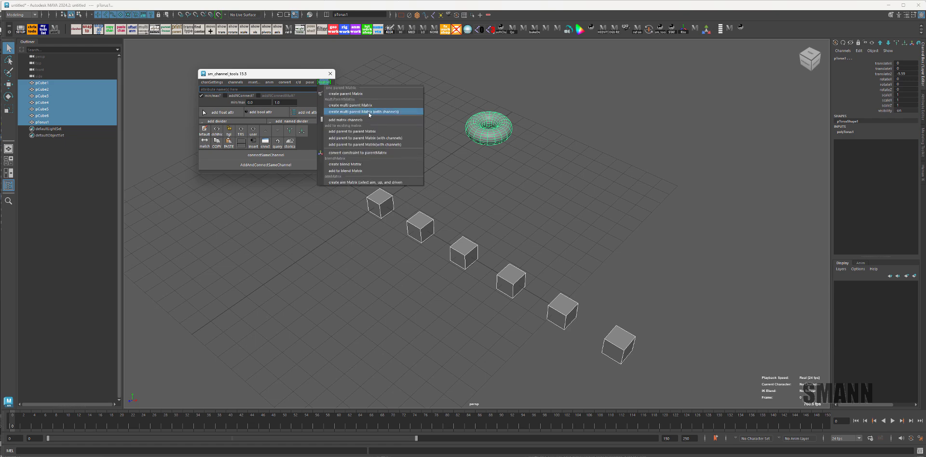
left_click(397, 112)
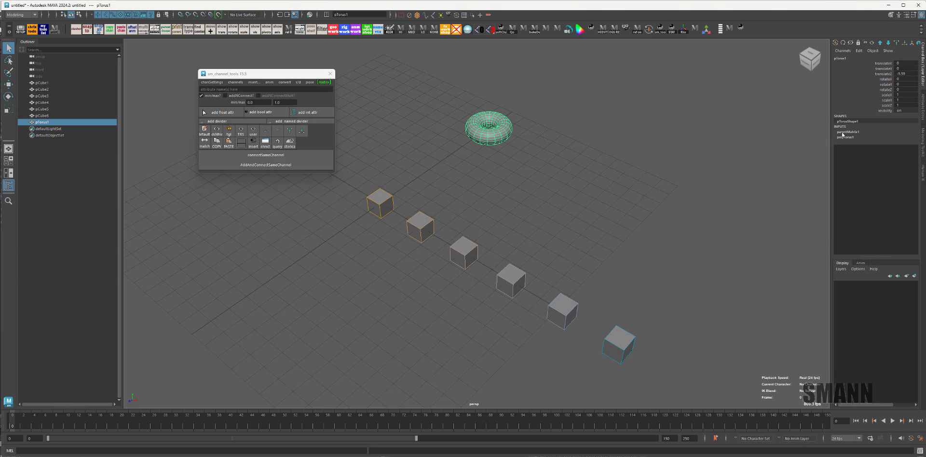
Step: Expand the torus's parentMatrix1 channels and set the pCube2 through pCube6 weights to 0
left_click(846, 132)
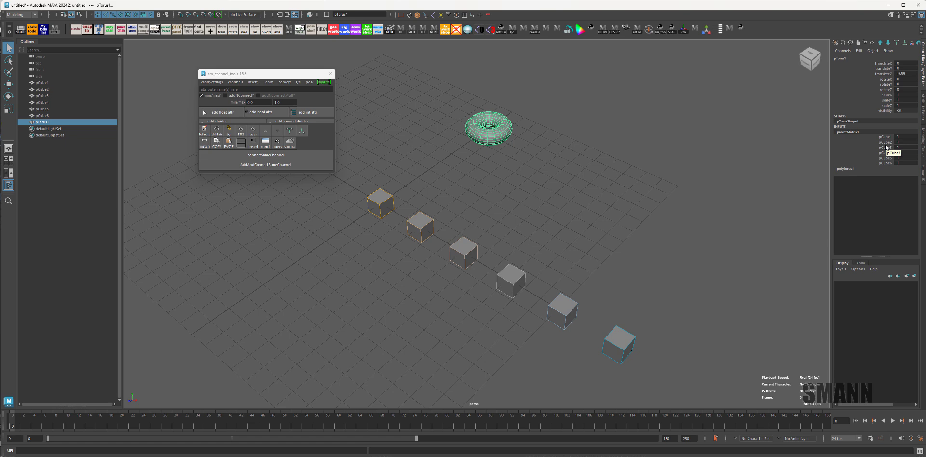
left_click_drag(907, 142, 910, 163)
type("0")
key("Return")
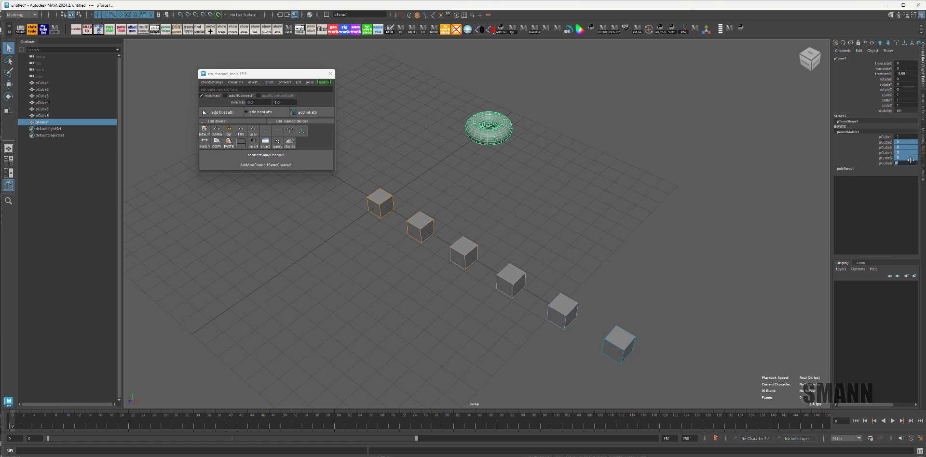
Step: Test-rotate pCube3 to check whether the torus follows it, and undo the rotations
left_click(648, 151)
left_click(465, 251)
key("e")
left_click_drag(506, 253, 498, 213)
key("ctrl+z")
left_click_drag(573, 249, 529, 299)
left_click(620, 149)
left_click_drag(520, 256, 528, 287)
left_click_drag(523, 284, 513, 275)
key("ctrl+z")
key("ctrl+z")
Step: Test-rotate and move pCube5 and pCube6 to check their influence on the torus, undoing each change
left_click(574, 308)
left_click_drag(575, 308, 562, 300)
key("ctrl+z")
key("w")
mouse_move(689, 292)
middle_mouse_down()
mouse_move(696, 280)
mouse_move(688, 280)
middle_mouse_up()
key("ctrl+z")
left_click(627, 333)
key("e")
left_click_drag(627, 333, 734, 296)
key("ctrl+z")
key("w")
middle_click_drag(690, 341, 720, 313)
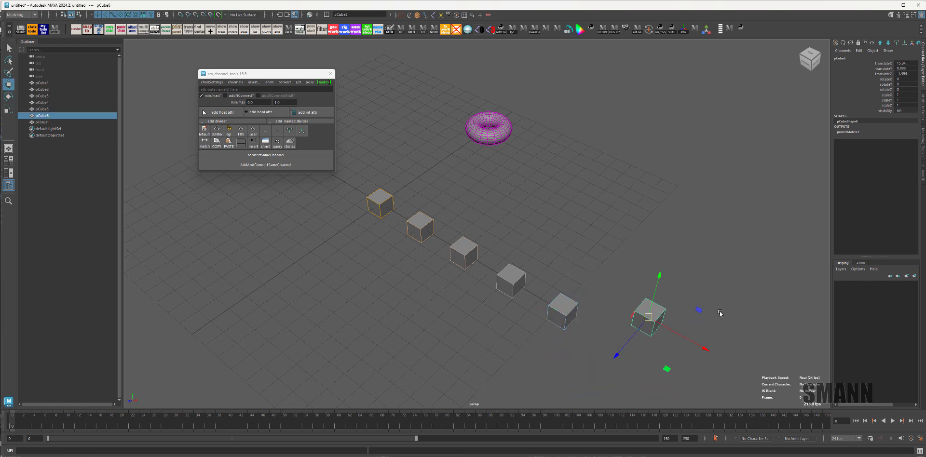
key("ctrl+z")
Step: Move pCube4, pCube5 and pCube6 out of the row to separate positions around the grid
left_click(514, 272)
middle_click_drag(579, 268, 620, 225)
left_click(564, 311)
middle_click_drag(573, 315, 466, 343)
left_click(619, 342)
middle_click_drag(696, 285, 717, 250)
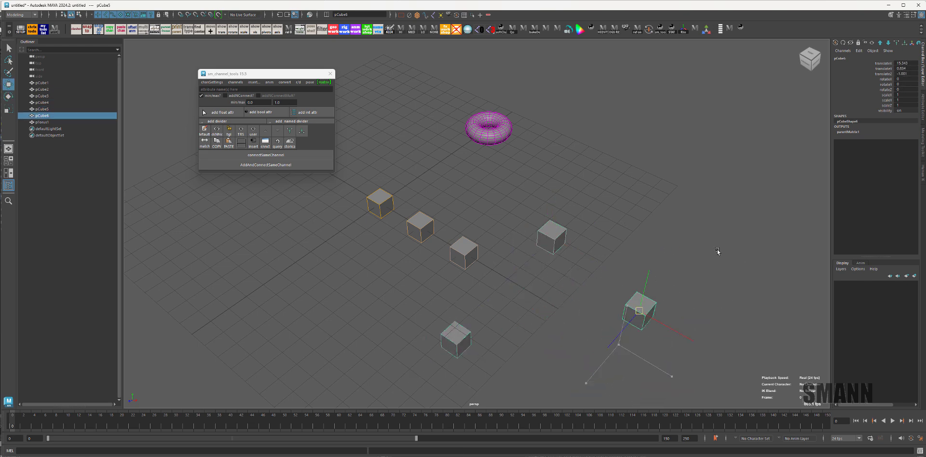
Step: Move pCube3, pCube2 and pCube1 out of the row to separate positions
left_click(448, 257)
middle_click_drag(449, 257, 367, 277)
left_click(421, 227)
middle_click_drag(451, 211, 505, 170)
left_click(380, 203)
middle_click_drag(420, 233, 418, 187)
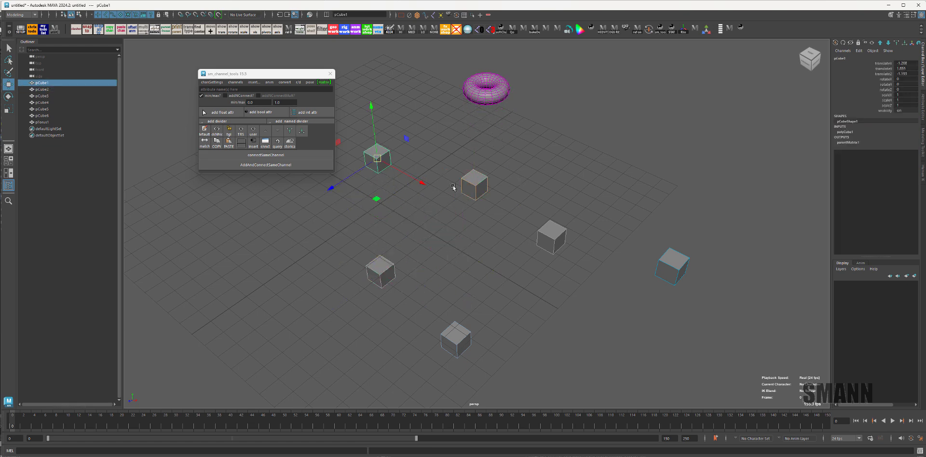
Step: Set the torus's parentMatrix1 weights to 0 for pCube1 and 1 for pCube2
left_click(643, 139)
left_click(487, 103)
left_click(846, 132)
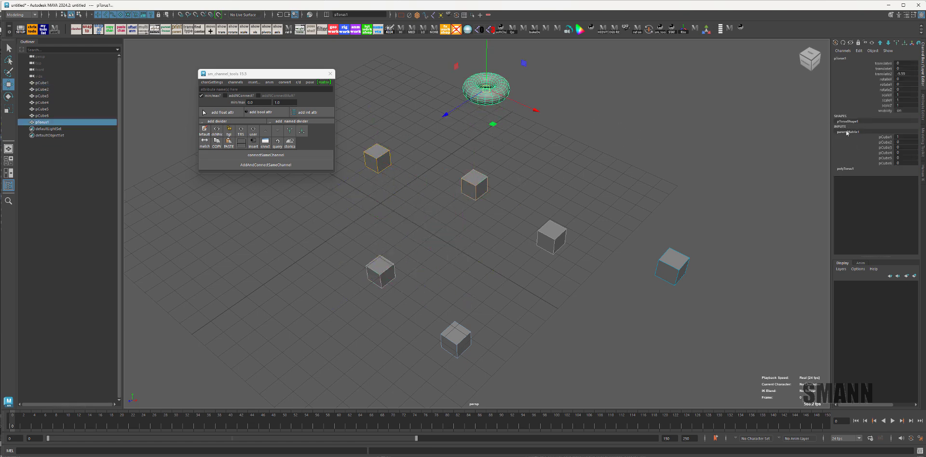
left_click(900, 137)
key("Return")
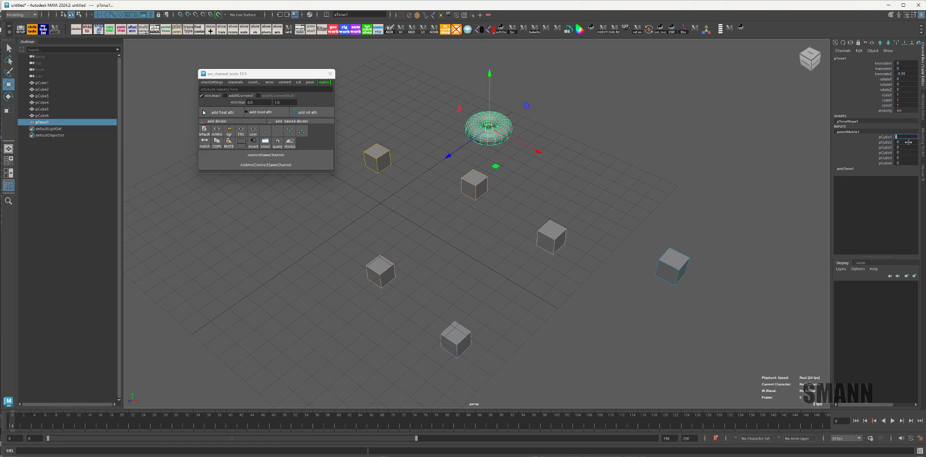
left_click(908, 142)
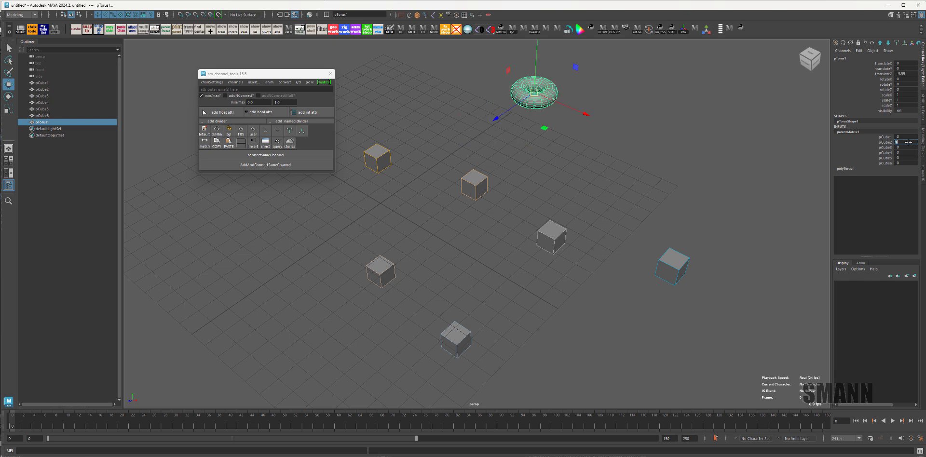
Step: Test-move pCube3 and pCube2 to see which one drives the torus, and undo the moves
left_click(381, 271)
middle_click_drag(484, 213, 476, 212)
key("ctrl+z")
left_click(472, 178)
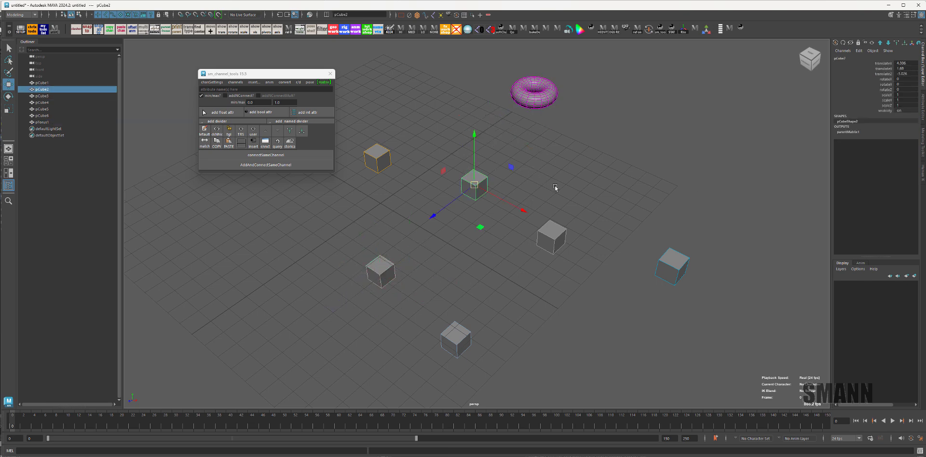
middle_click_drag(561, 184, 517, 190)
key("ctrl+z")
key("ctrl+z")
key("ctrl+z")
Step: Set the torus's parentMatrix1 weights to 0 for pCube2 and 1 for pCube4, and clear the selection
left_click_drag(534, 93, 596, 108)
left_click(852, 132)
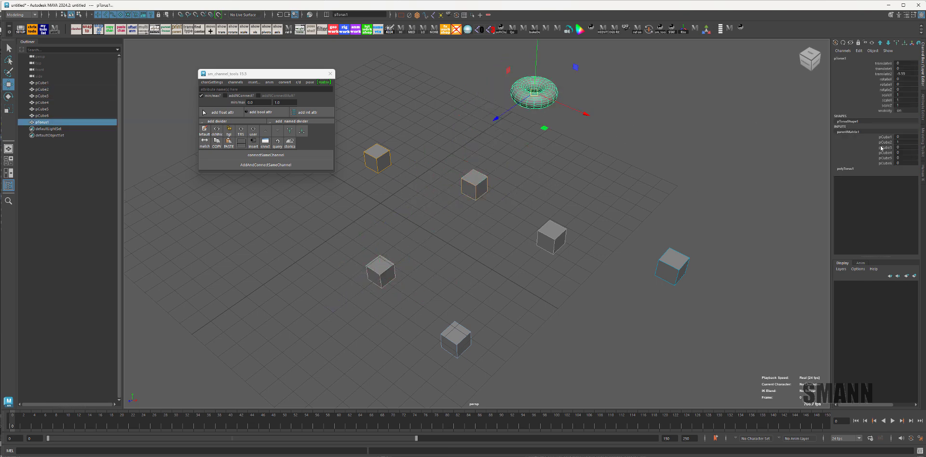
left_click(899, 142)
type("0")
key("Return")
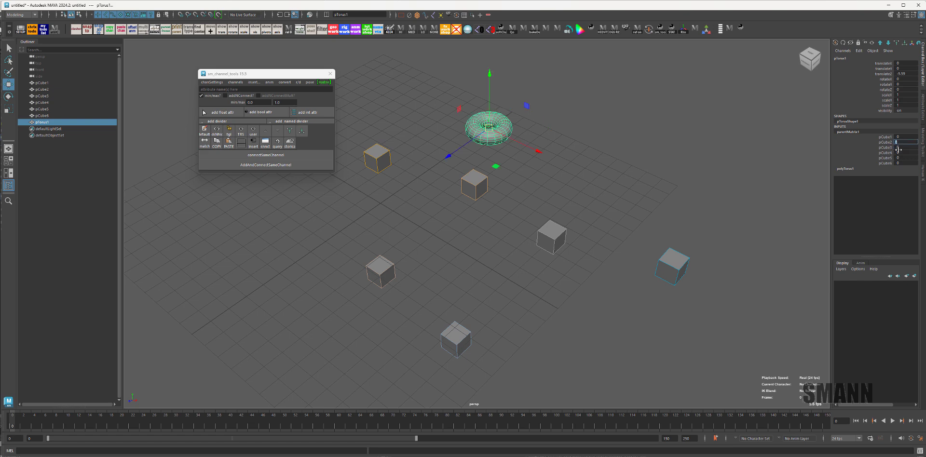
left_click(898, 153)
type("1")
key("Return")
left_click(514, 233)
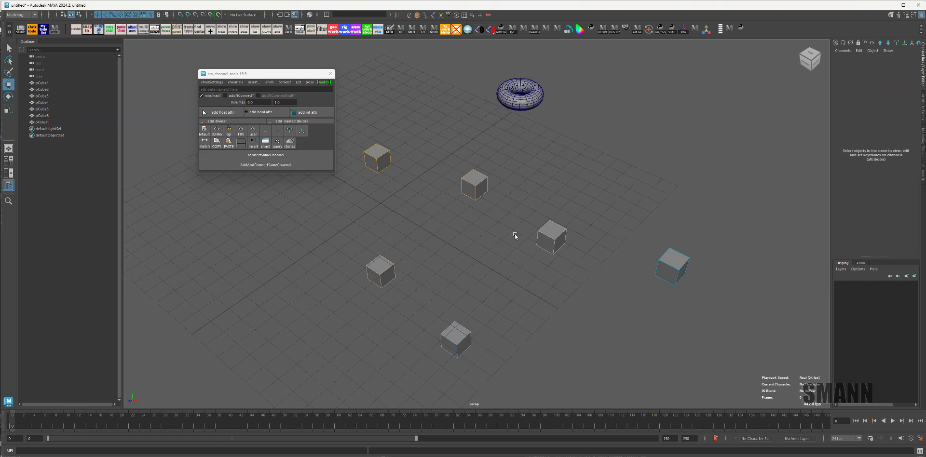
Step: Test-rotate and scale pCube4 to check how the torus follows it, and undo the changes
left_click(551, 236)
key("e")
left_click_drag(559, 251, 477, 236)
key("ctrl+z")
key("r")
key("ctrl+z")
Step: Undo the earlier torus weight changes and the move of pCube1
left_click(646, 216)
key("ctrl+z")
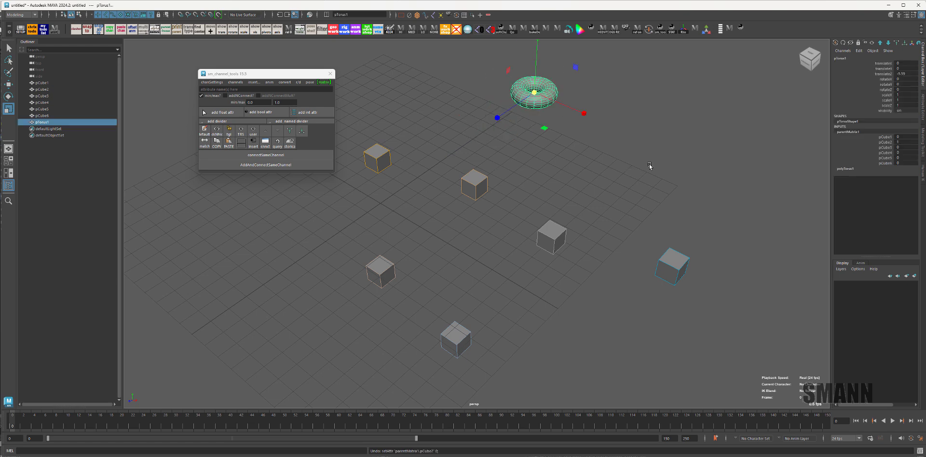
key("ctrl+z")
key("ctrl+z")
key("ctrl+z")
key("ctrl+z")
key("ctrl+z")
key("ctrl+z")
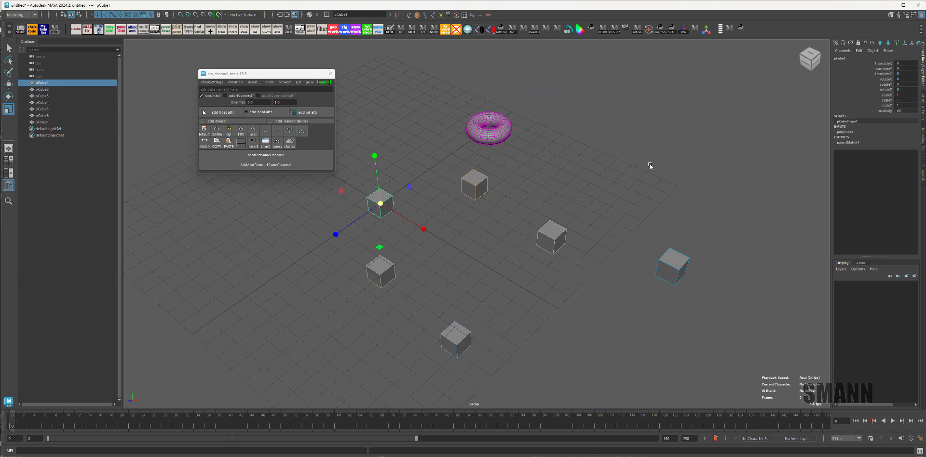
Step: Create a polygon sphere, scale it to about 0.6 and place it past the torus, about 10.5 units along negative Z
right_click(612, 137, "shift")
right_click_drag(612, 135, 545, 89, "shift")
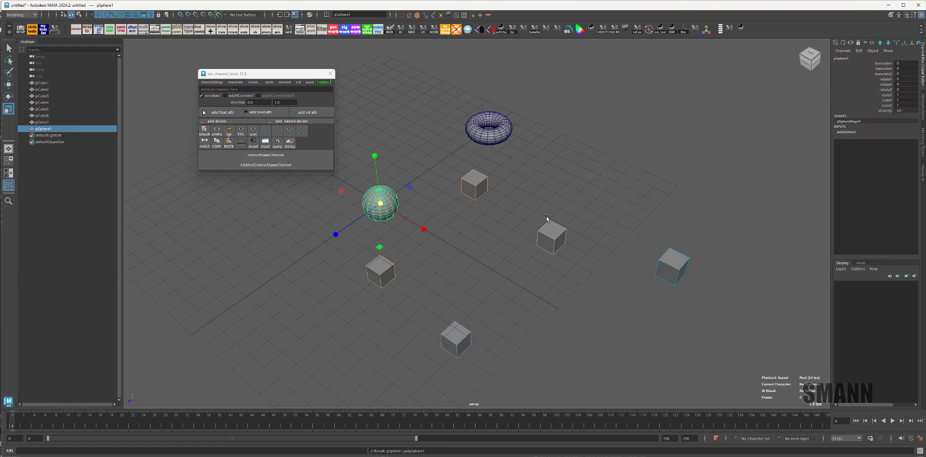
left_click_drag(387, 202, 634, 154)
key("w")
left_click(628, 141)
left_click(633, 150)
key("q")
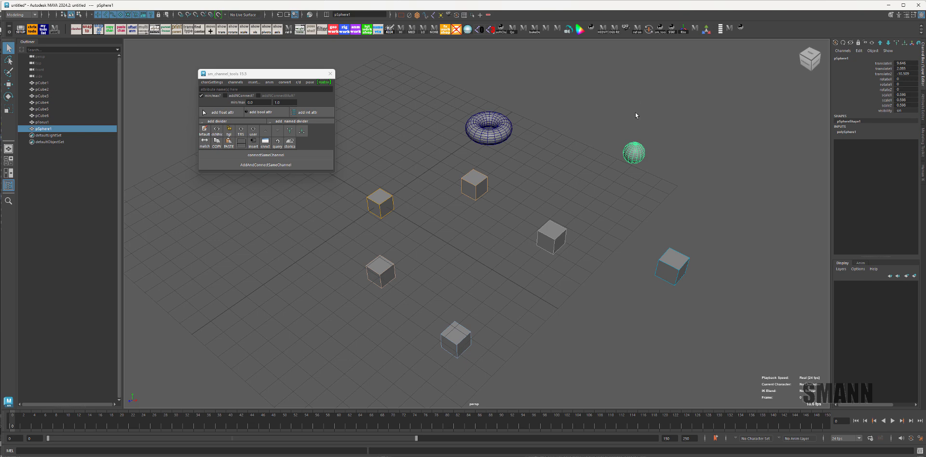
Step: Add the sphere as another parent to the torus's parent Matrix, with channels
left_click_drag(623, 103, 712, 201)
left_click(503, 131, "shift")
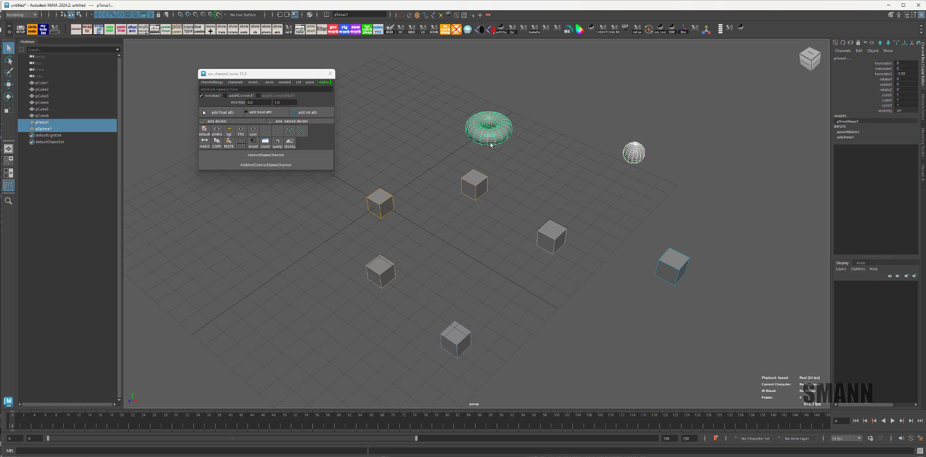
left_click(324, 82)
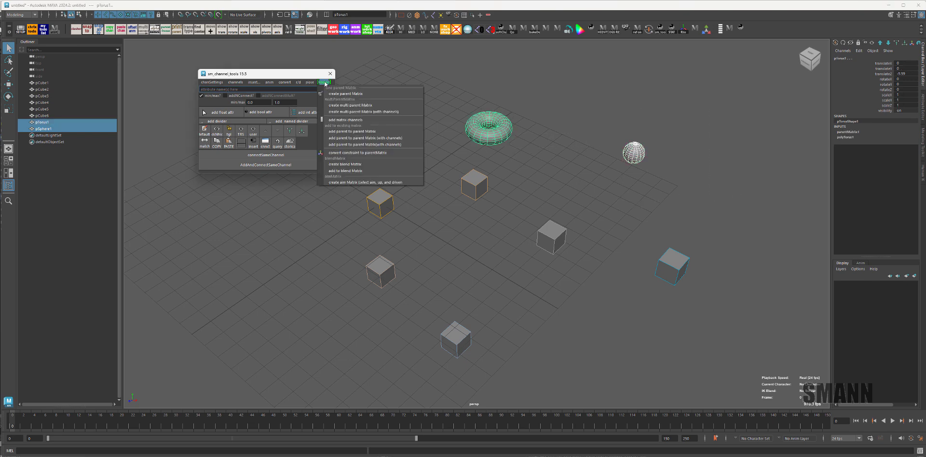
left_click(400, 138)
left_click(627, 149)
key("e")
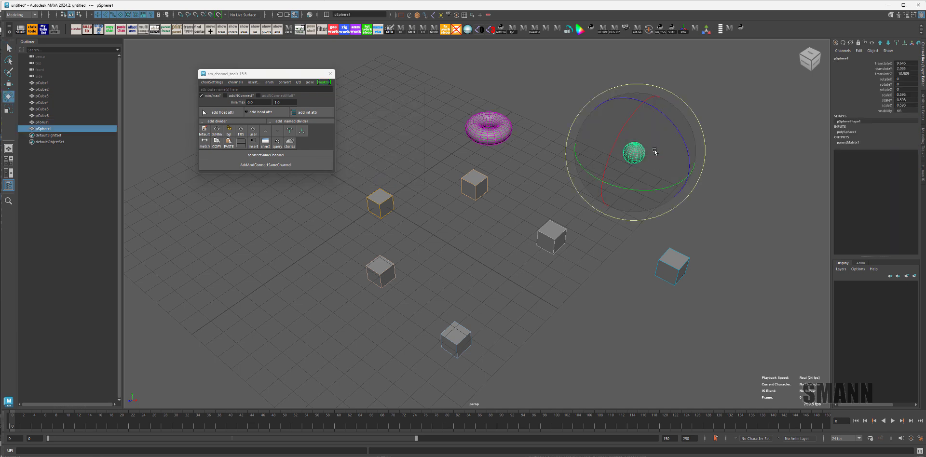
key("ctrl+z")
key("ctrl+z")
Step: Raise the pSphere1 weight on the torus's parentMatrix1 to 11.4
left_click_drag(524, 118, 496, 134)
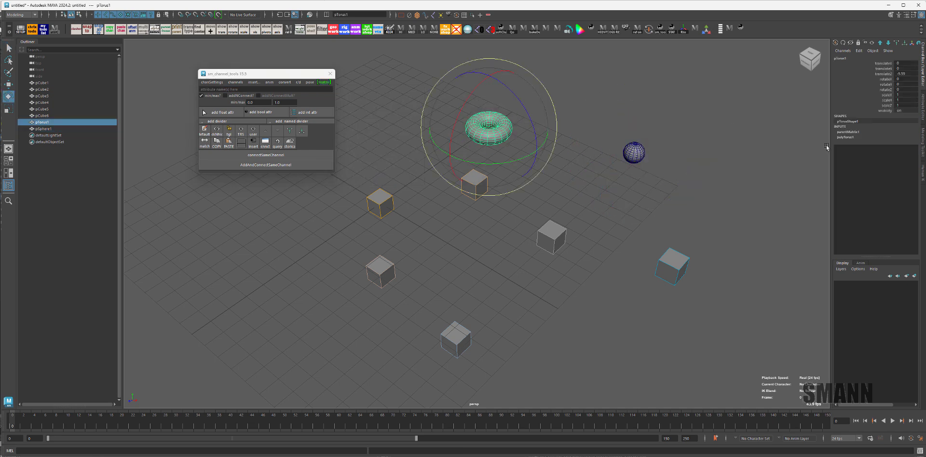
left_click(853, 132)
left_click_drag(554, 83, 414, 141, "ctrl")
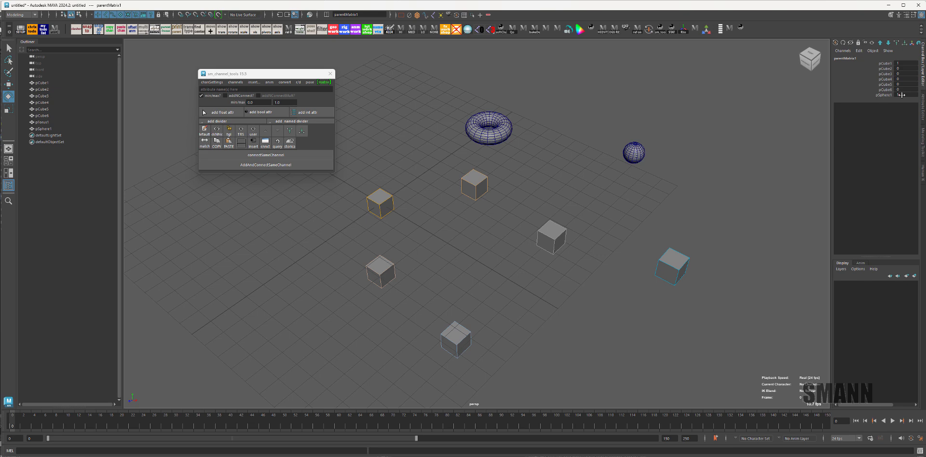
left_click(904, 64)
left_click(872, 96)
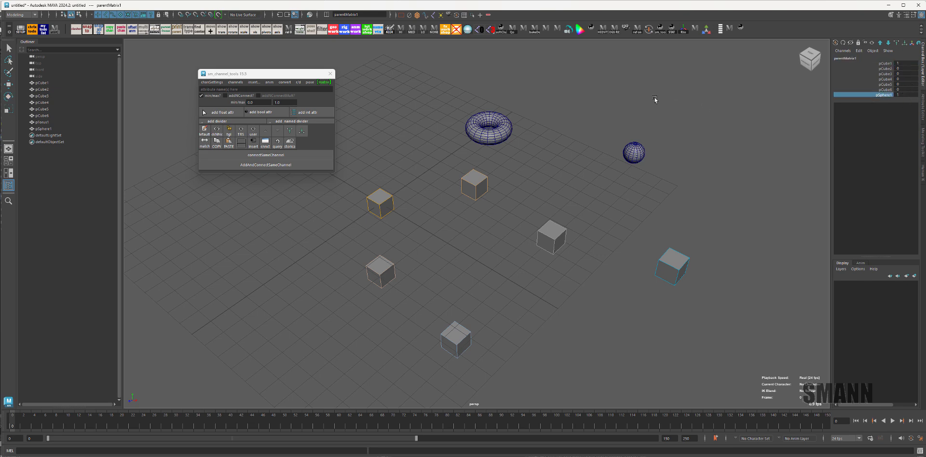
middle_click_drag(654, 98, 702, 116)
Step: Test-rotate the sphere and pCube1 to compare how each one drives the torus, undoing the test changes
left_click(633, 147)
key("e")
left_click_drag(649, 146, 675, 164)
left_click(556, 179)
left_click(380, 202)
left_click_drag(432, 190, 376, 166)
key("ctrl+z")
left_click_drag(535, 241, 431, 138, "alt")
key("ctrl+z")
left_click_drag(624, 125, 663, 188)
mouse_move(660, 117)
left_mouse_down()
mouse_move(671, 139)
mouse_move(671, 124)
left_mouse_up()
key("ctrl+z")
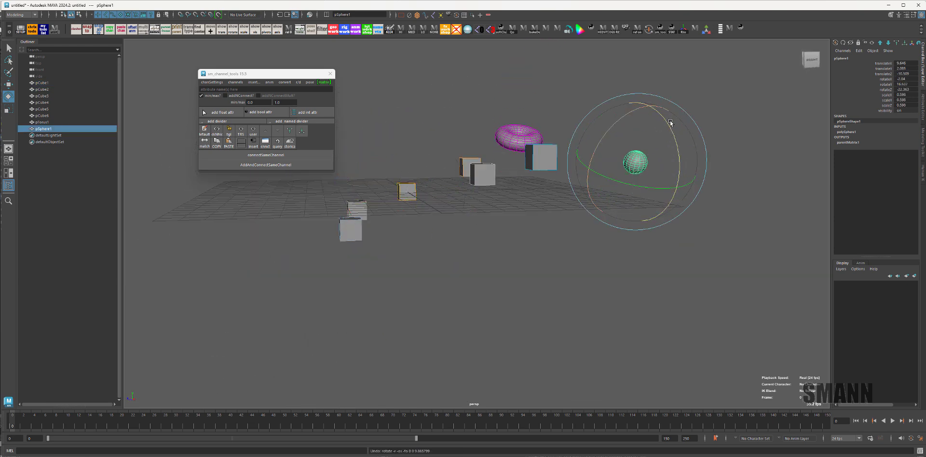
Step: Set the pSphere1 weight on the torus's parentMatrix1 to 1 and clear the selection
left_click_drag(407, 185, 438, 169, "alt")
left_click(512, 140)
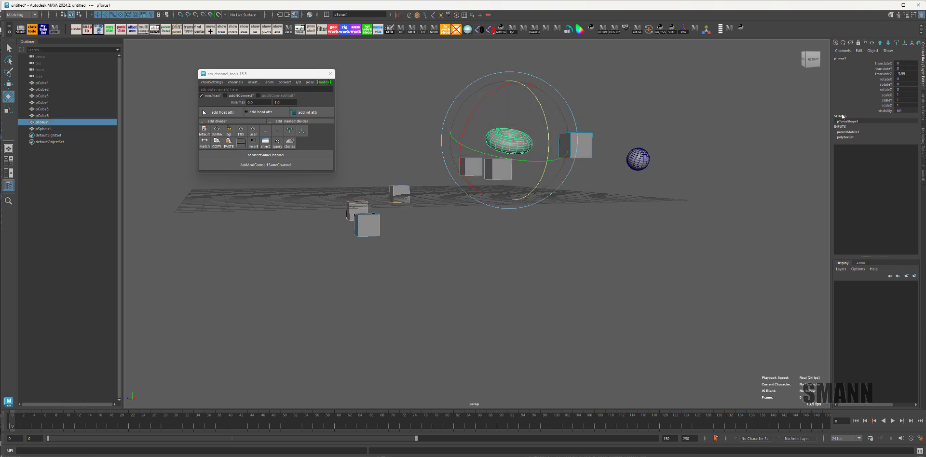
key("Down")
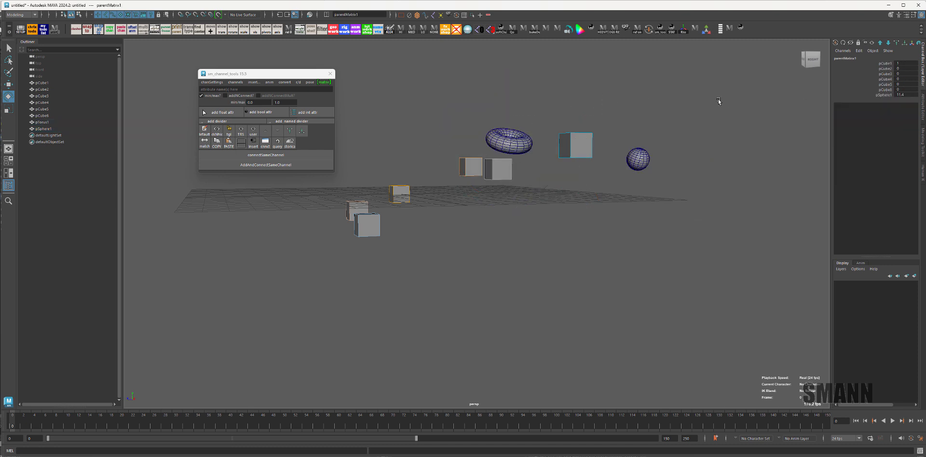
left_click(910, 95)
type("1")
key("Return")
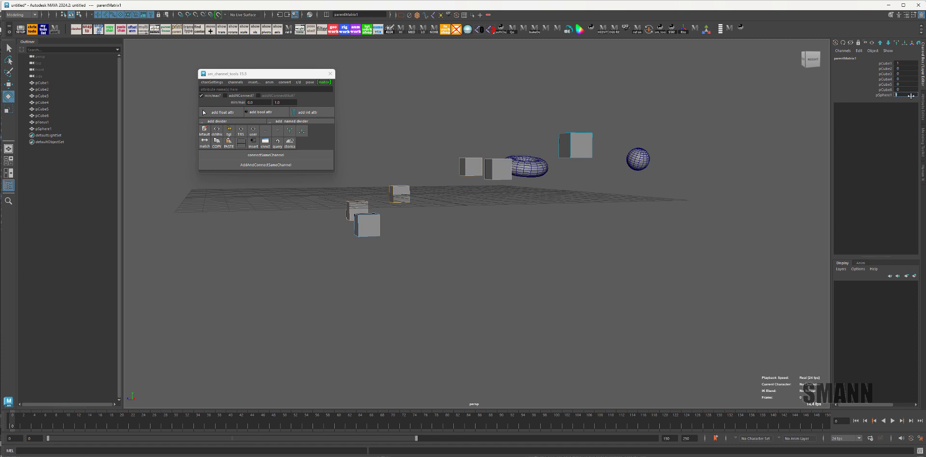
left_click_drag(519, 100, 527, 112, "alt")
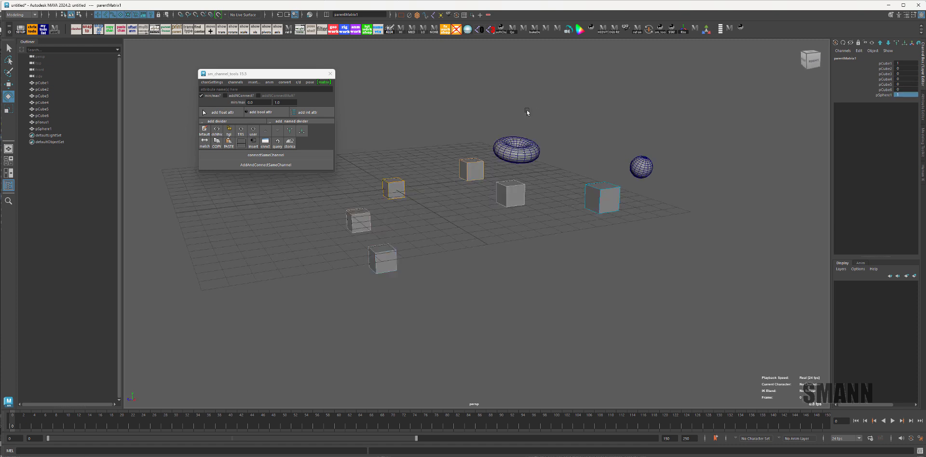
left_click(527, 111)
left_click(324, 82)
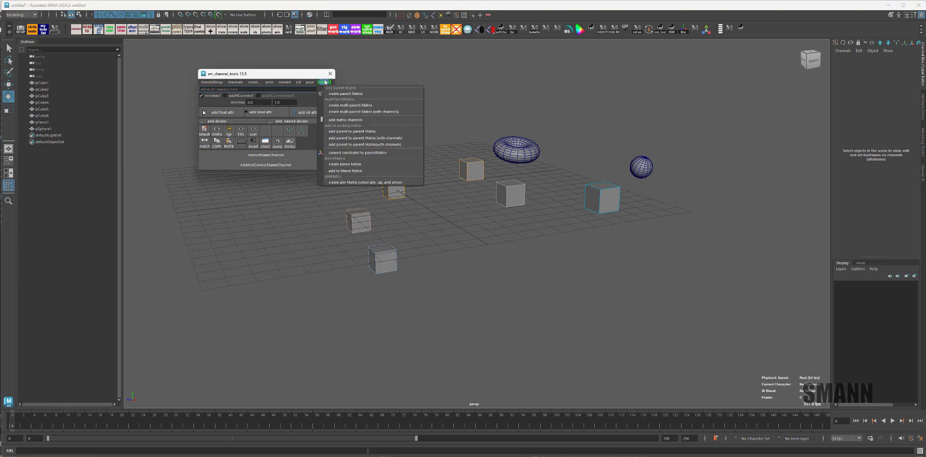
left_click(363, 120)
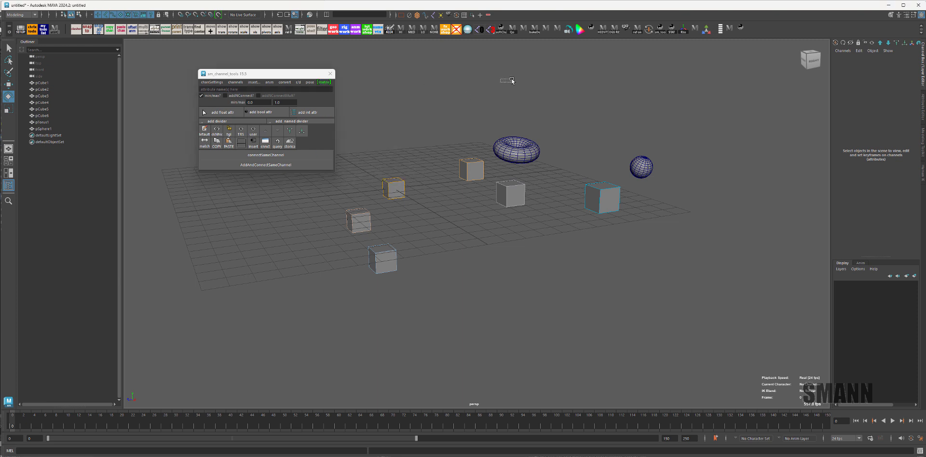
left_click_drag(481, 103, 450, 99, "alt")
left_click(324, 81)
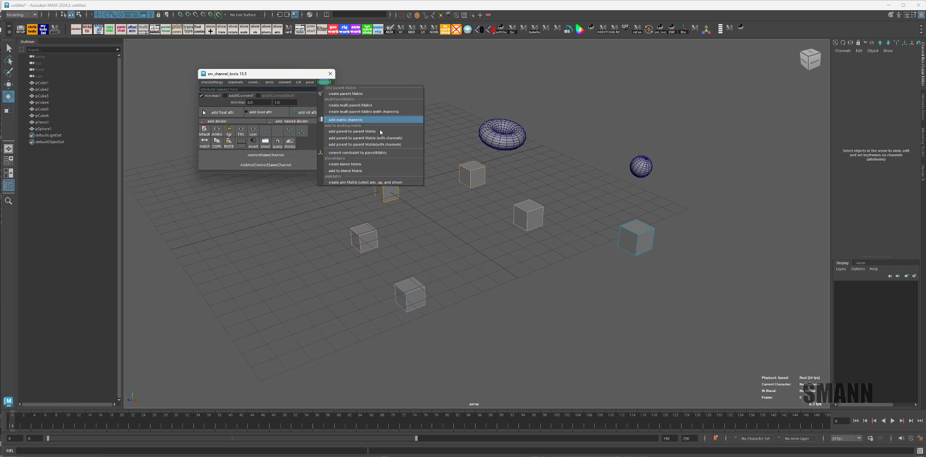
left_click(395, 153)
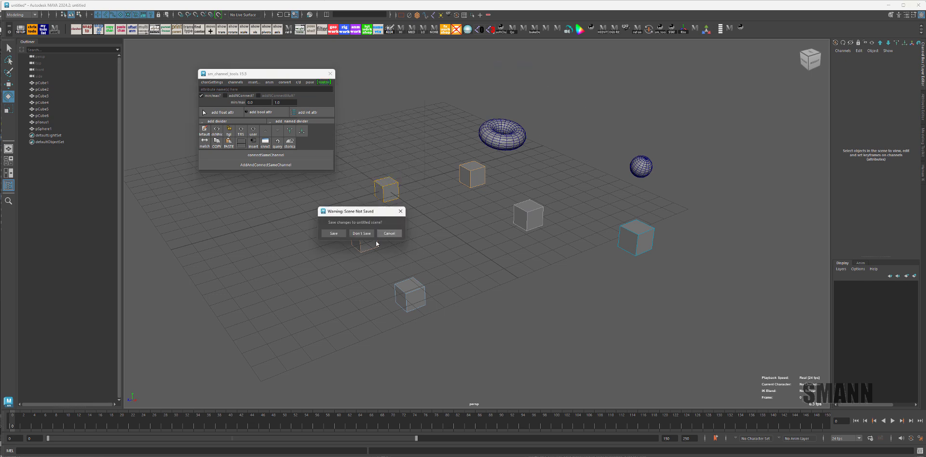
Step: Start a new scene without saving, and create a polygon cube with a duplicate moved away along negative Z
left_click(362, 233)
right_click_drag(550, 91, 501, 171, "shift")
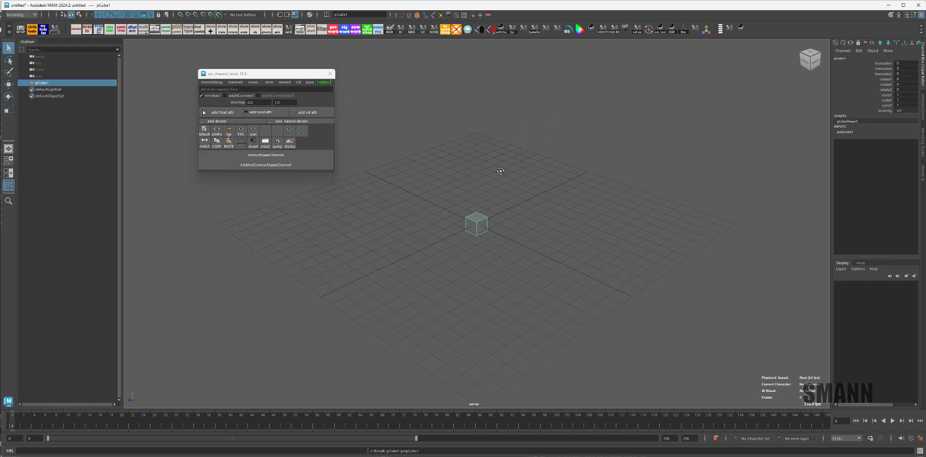
left_click_drag(500, 171, 517, 169, "alt")
key("w")
key("ctrl+d")
left_click_drag(463, 235, 559, 177)
left_click(531, 137)
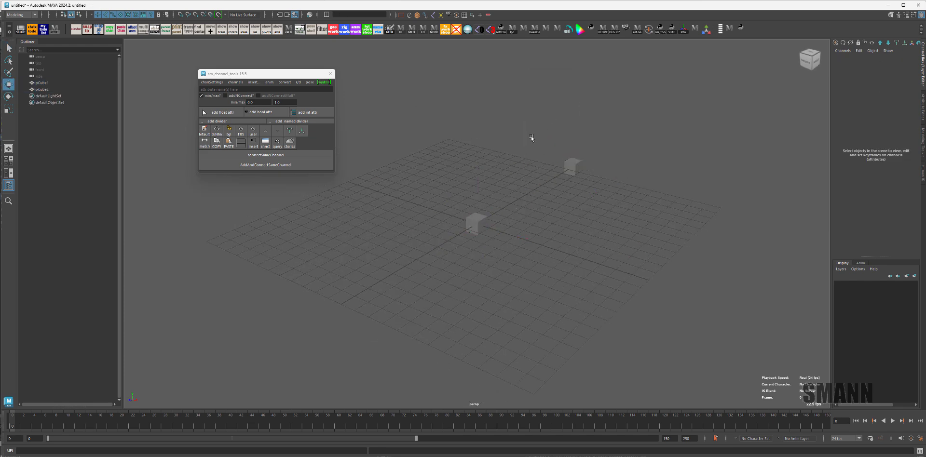
Step: Create a polygon torus and place it between the two cubes along the Z axis
right_click_drag(532, 138, 531, 177, "shift")
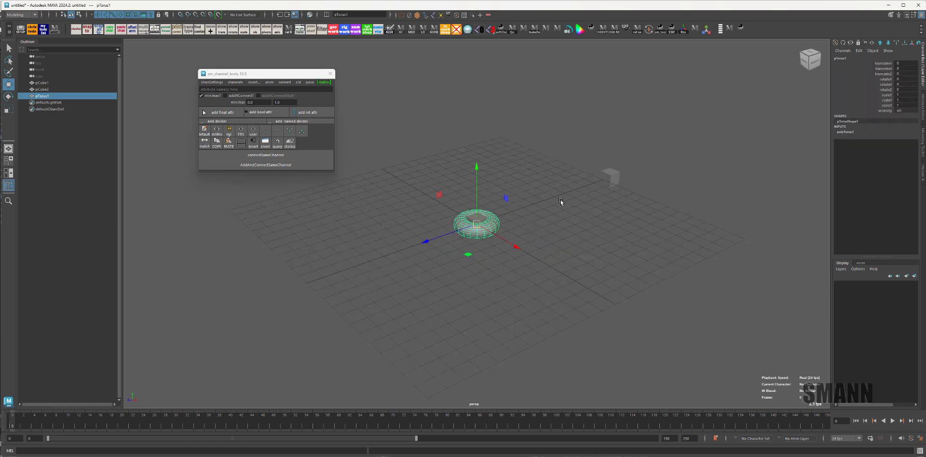
left_click_drag(561, 202, 543, 202, "alt")
left_click_drag(434, 238, 499, 217)
left_click(563, 221)
Step: Parent-constrain the torus to both cubes and clear the selection
key("q")
left_click(476, 223)
left_click(622, 182, "shift")
left_click_drag(533, 174, 536, 233, "shift")
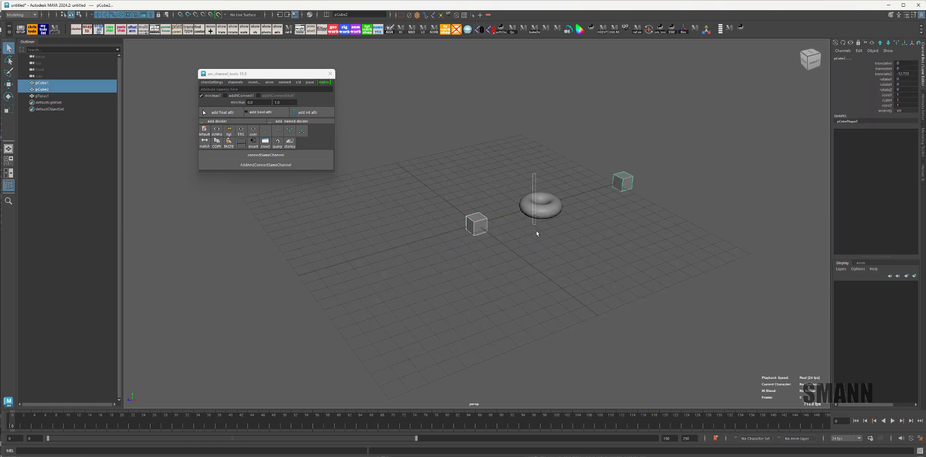
left_click(540, 207, "shift")
key("space")
left_click(555, 85)
left_click(562, 102)
left_click(666, 178)
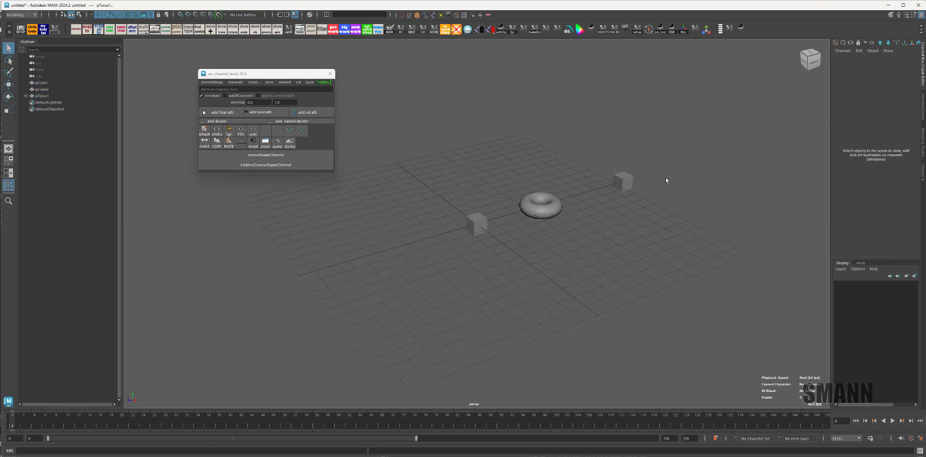
Step: Test-move pCube1 and pCube2 to check how the constrained torus follows, and undo the moves
left_click_drag(666, 178, 636, 193, "alt")
left_click_drag(458, 186, 477, 255)
key("w")
middle_click_drag(622, 165, 530, 148)
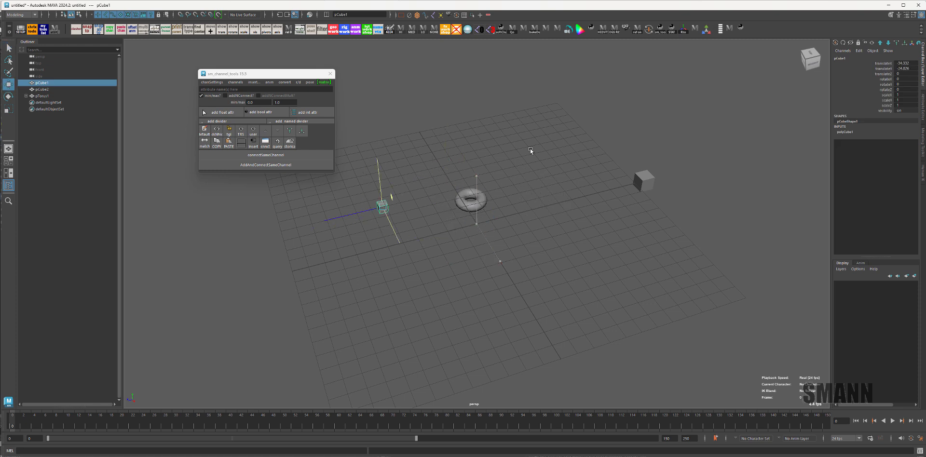
key("z")
left_click(644, 181)
middle_click_drag(720, 180, 713, 202)
key("z")
left_click(712, 205)
Step: Try converting the torus's parent constraint to a parentMatrix, and undo the conversion
left_click_drag(514, 177, 586, 276)
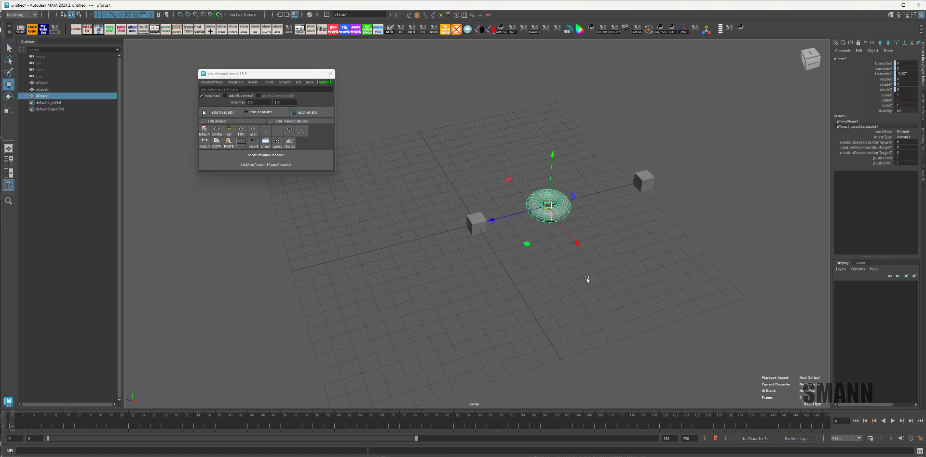
left_click(321, 83)
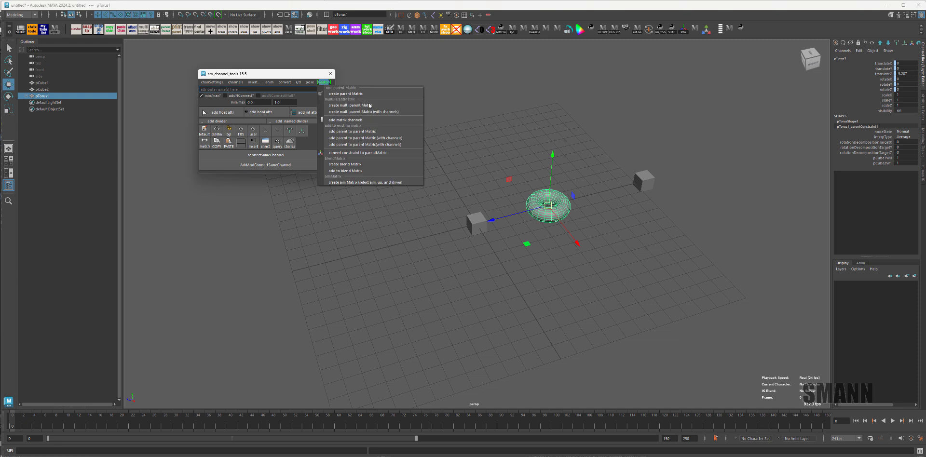
left_click(382, 153)
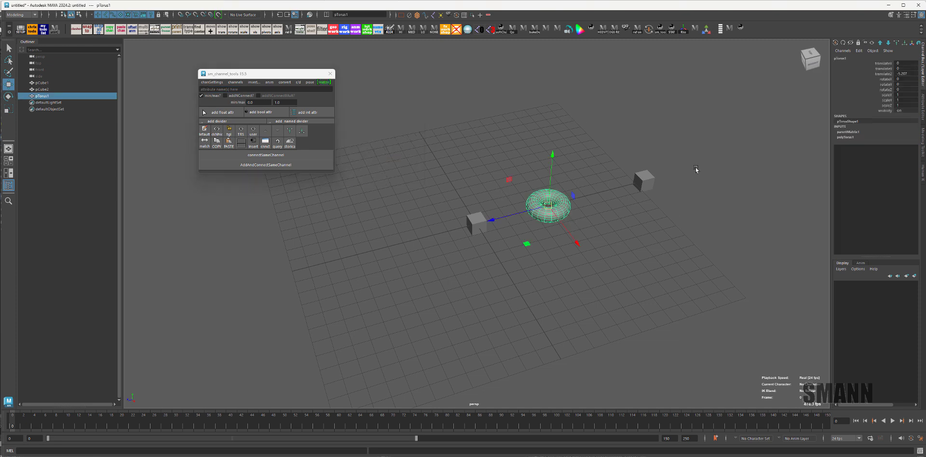
key("ctrl+z")
key("ctrl+z")
key("ctrl+z")
key("ctrl+z")
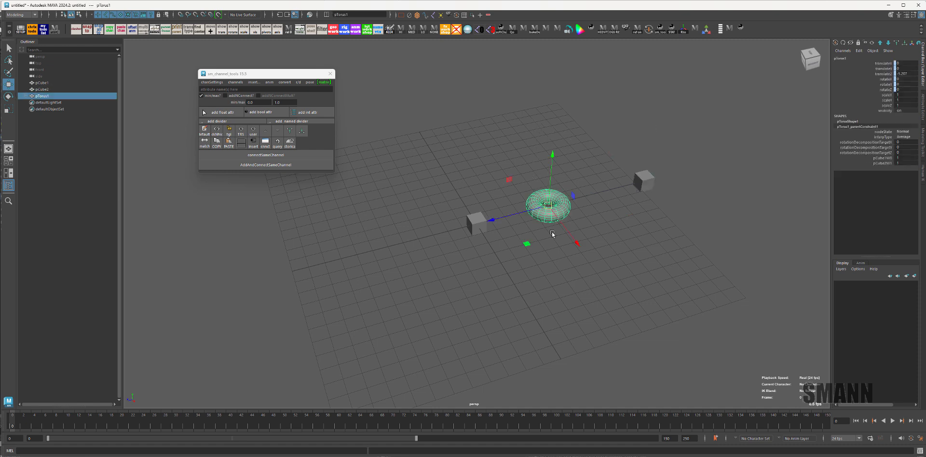
Step: Convert the torus's parent constraint on pCube1 and pCube2 to a parentMatrix
middle_click_drag(757, 197, 766, 205, "alt")
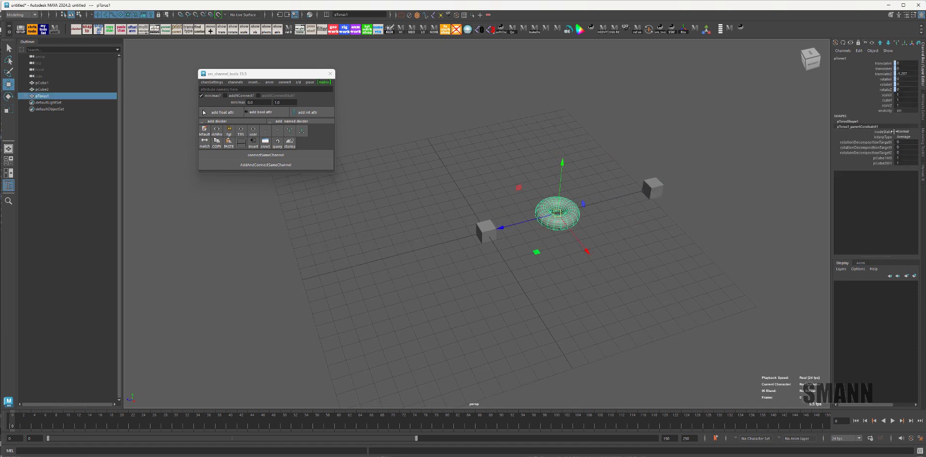
left_click_drag(632, 166, 695, 227)
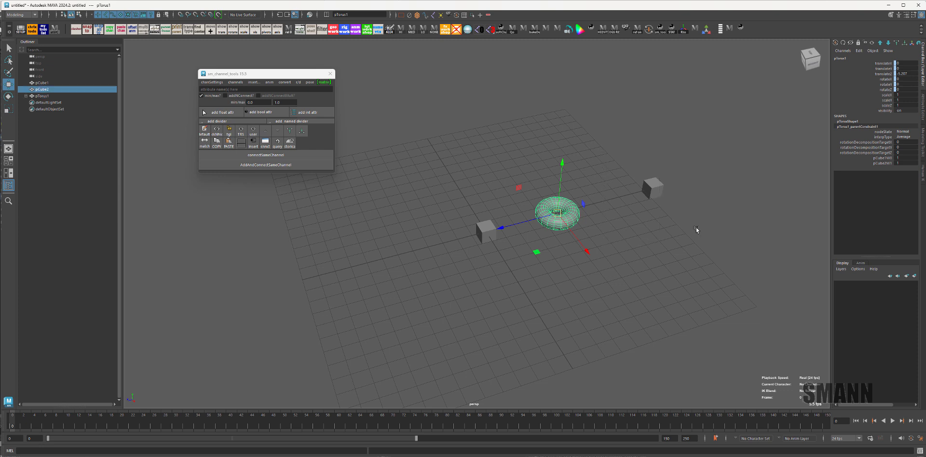
left_click_drag(492, 175, 450, 255)
left_click(574, 212)
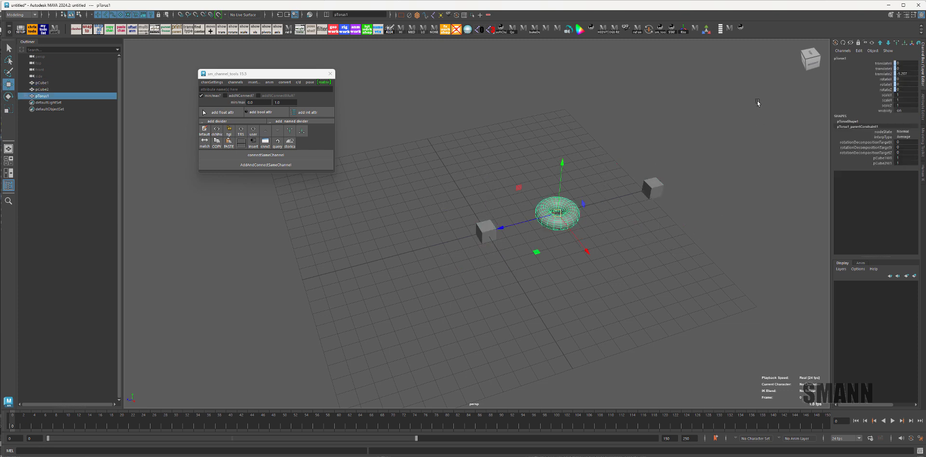
left_click(324, 82)
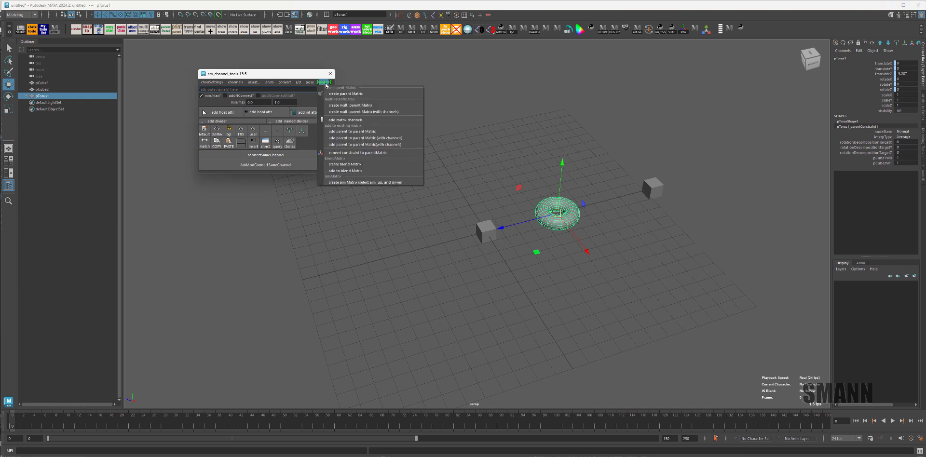
left_click(388, 157)
Step: Test-rotate pCube1 and pCube2 to check how the torus follows each cube, undo the rotations and clear the selection
left_click_drag(647, 114, 688, 213)
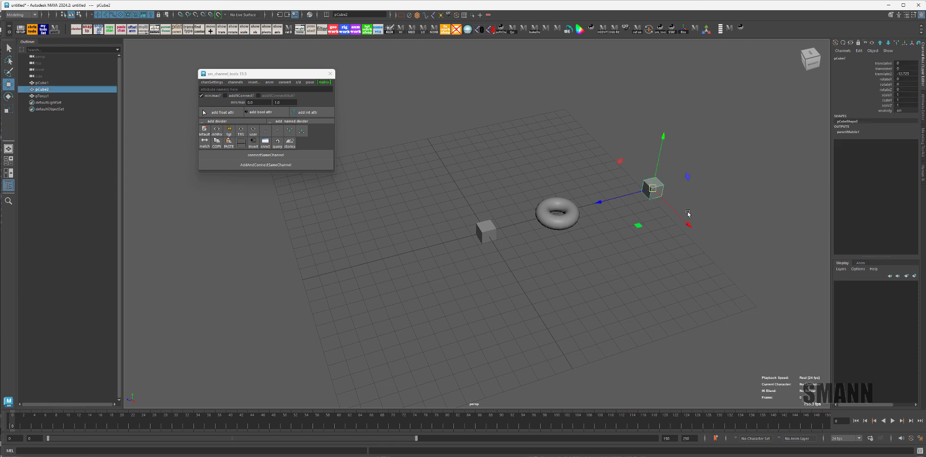
left_click(483, 223)
key("e")
left_click_drag(481, 222, 473, 235)
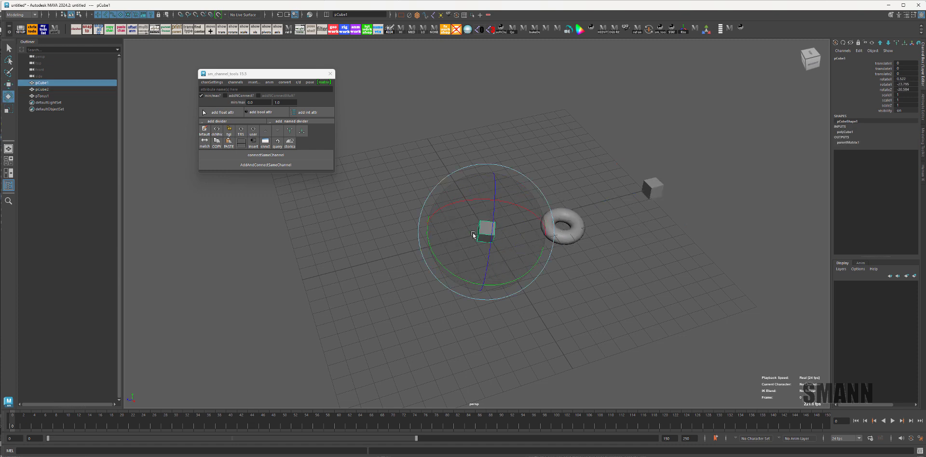
key("ctrl+z")
key("ctrl+z")
left_click_drag(666, 162, 686, 219)
left_click(653, 191)
key("e")
mouse_move(641, 193)
left_mouse_down()
mouse_move(622, 196)
mouse_move(632, 180)
left_mouse_up()
key("ctrl+z")
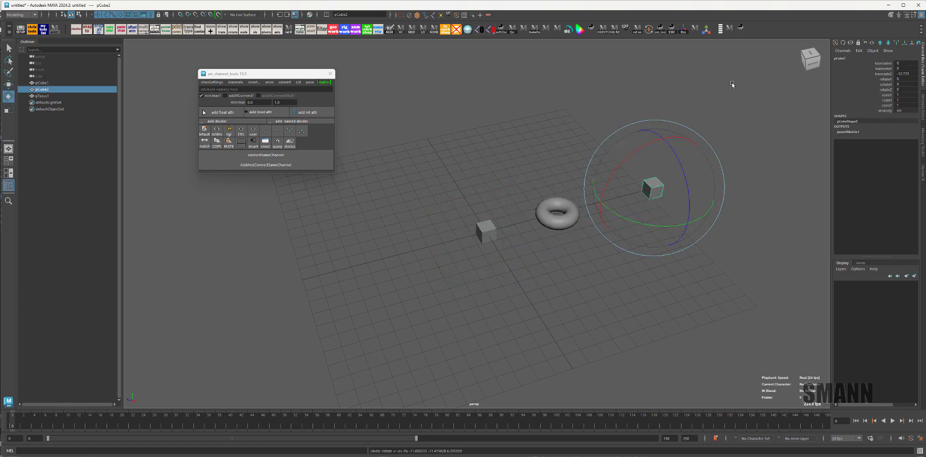
left_click(732, 85)
Step: Check the torus's parentMatrix1 node for weight channels and add matrix channels to the torus's setup
left_click_drag(562, 190, 571, 256)
left_click(846, 132)
left_click(571, 207, "ctrl")
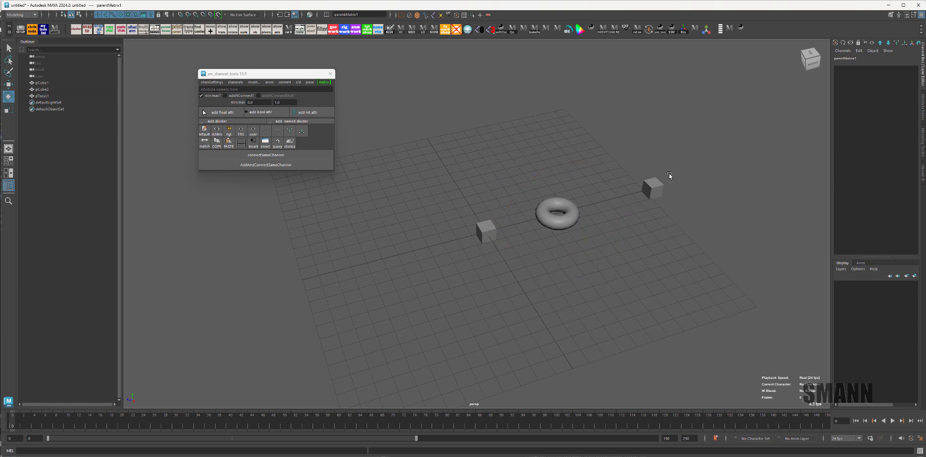
left_click_drag(550, 221, 567, 269)
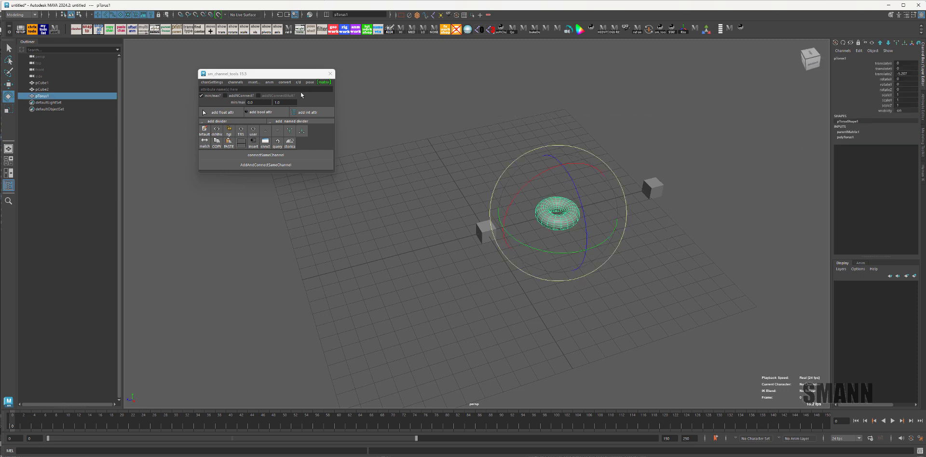
left_click(323, 82)
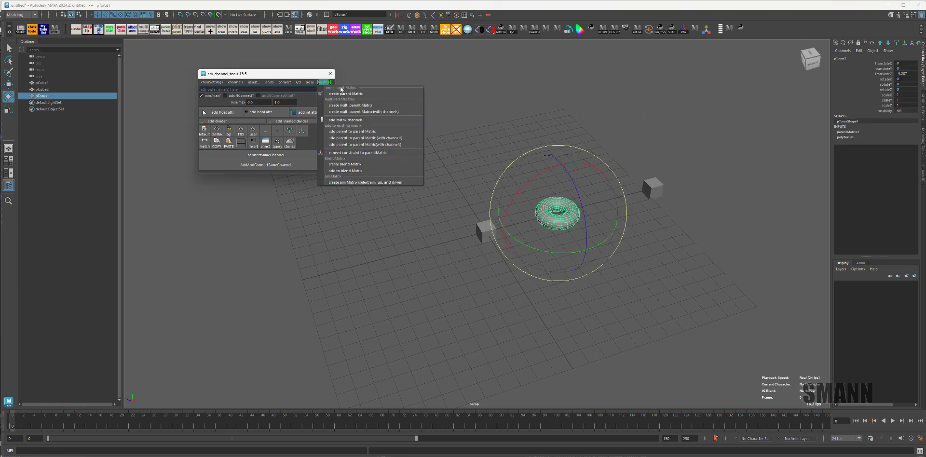
left_click(366, 121)
left_click(521, 67)
Step: Show the weight channels of parentMatrix1 and turn off the parentW1 weight
left_click_drag(544, 178, 596, 283)
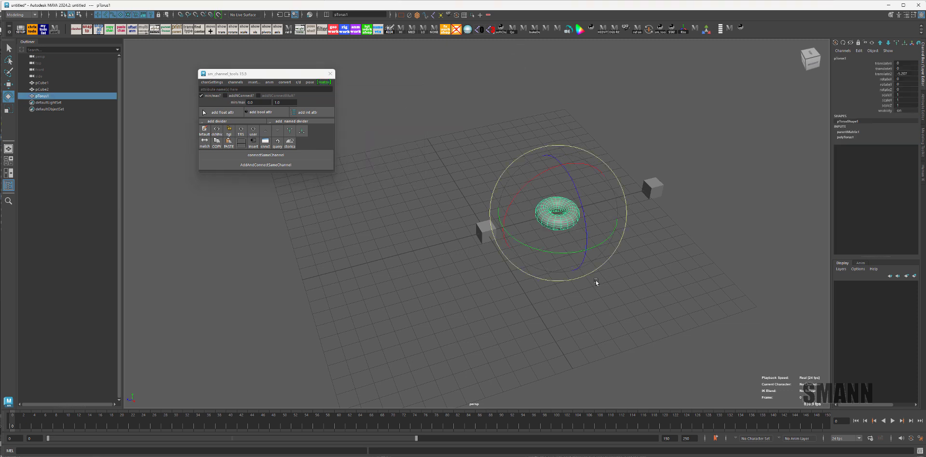
left_click(848, 132)
left_click_drag(675, 116, 555, 226, "ctrl")
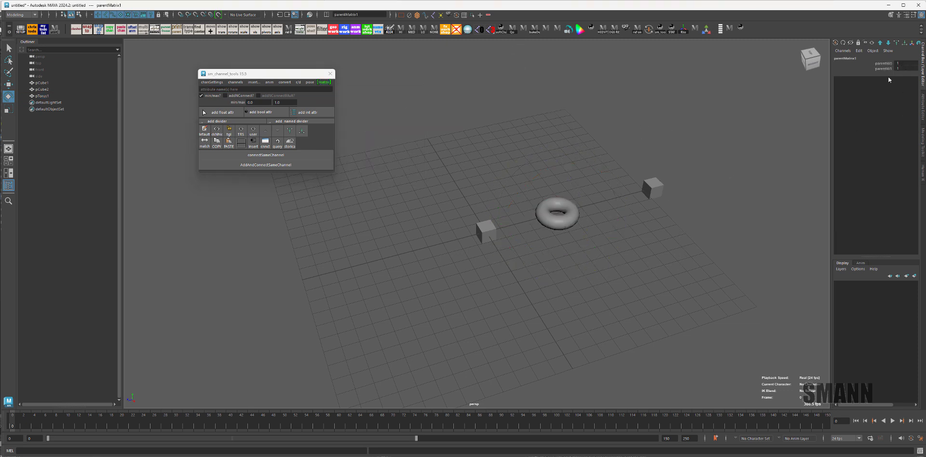
left_click(890, 64)
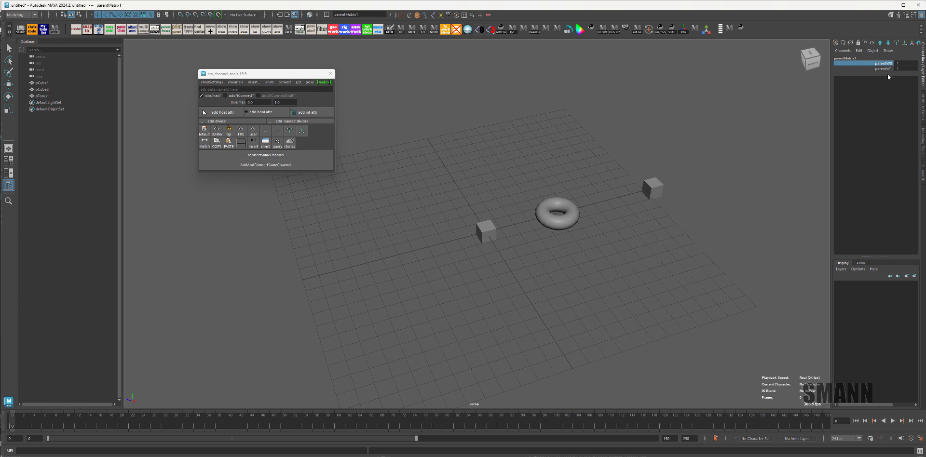
left_click(890, 69)
double_click(908, 70)
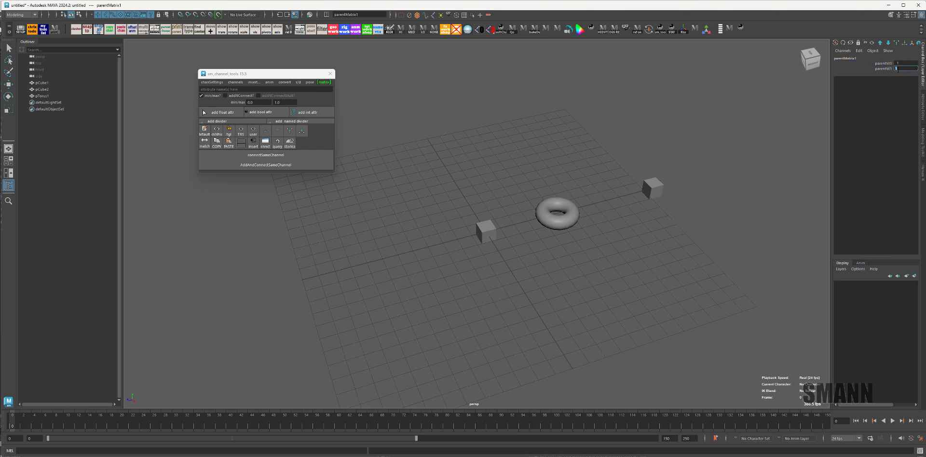
Step: Move pCube1 away from pCube2 and test-rotate both cubes to check which one the torus follows
left_click(704, 260)
key("e")
left_click_drag(490, 174, 467, 263)
left_click_drag(476, 223, 491, 221)
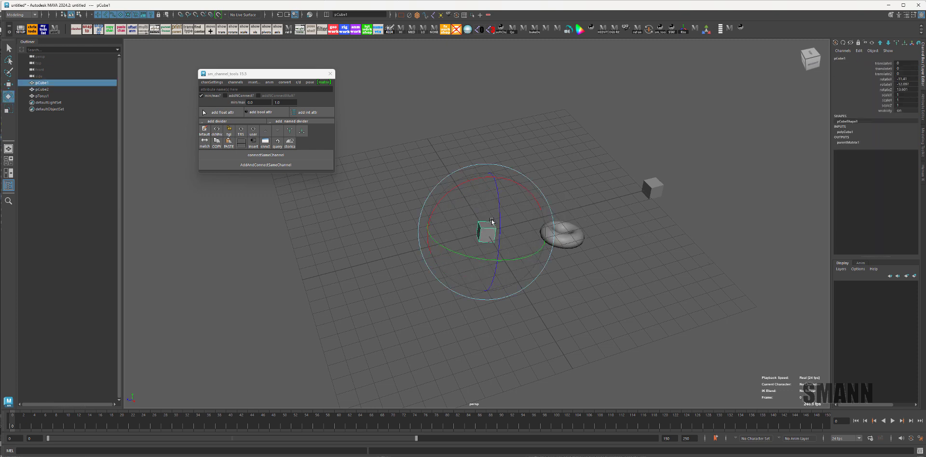
key("ctrl+z")
key("w")
middle_click_drag(637, 286, 583, 277)
left_click(653, 189)
key("e")
left_click_drag(665, 216, 668, 157)
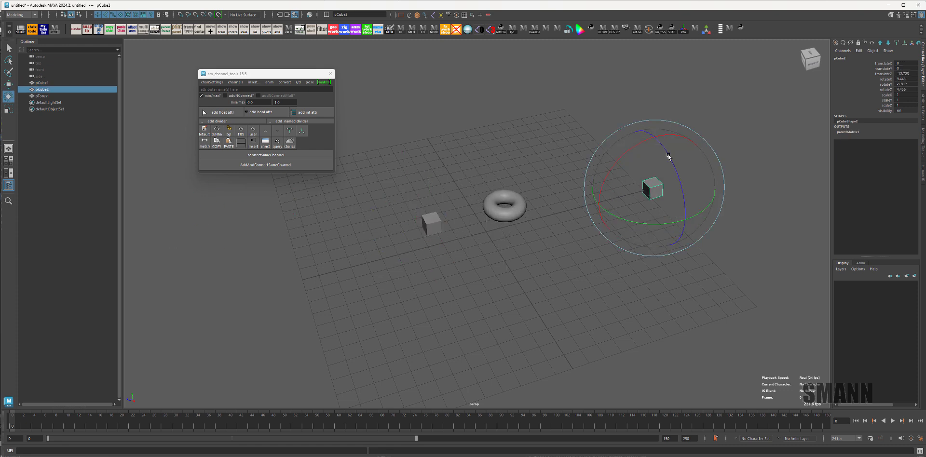
Step: Set the torus's translateX to 1 and the parentW1 weight of its parentMatrix1 to 1
left_click(504, 207)
left_click(847, 132)
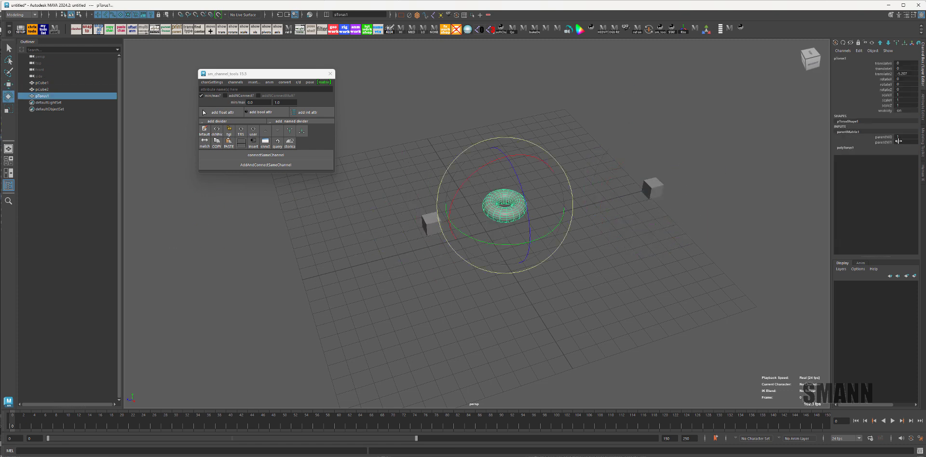
left_click(896, 63)
left_click(896, 142)
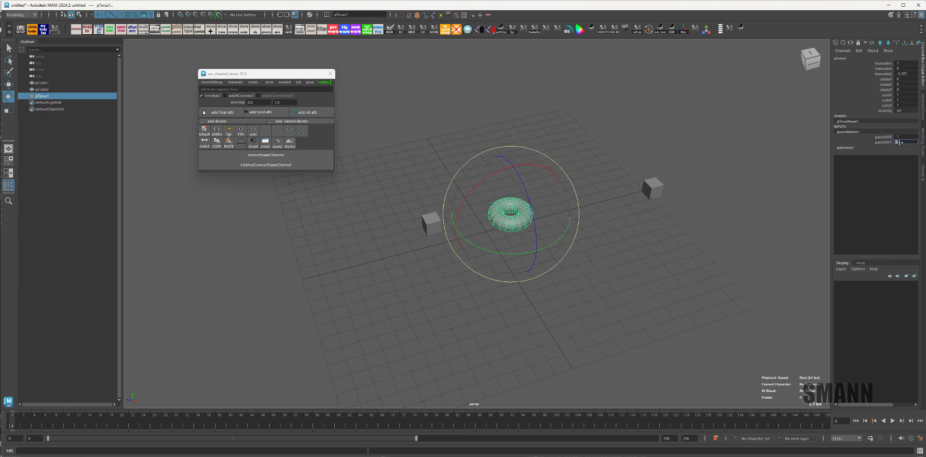
type("1")
key("Return")
Step: Test-rotate pCube2 to check whether the torus follows it, and clear the selection
left_click(652, 188)
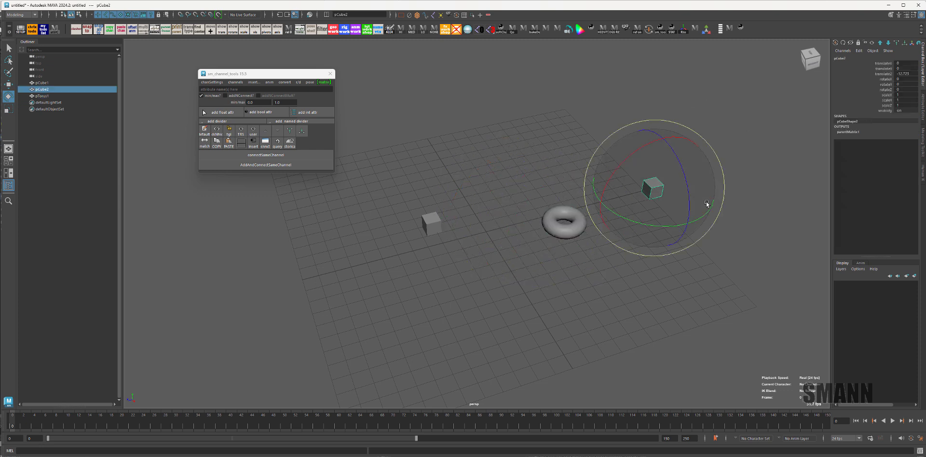
mouse_move(705, 204)
left_mouse_down()
mouse_move(635, 164)
mouse_move(707, 191)
left_mouse_up()
left_click(707, 190)
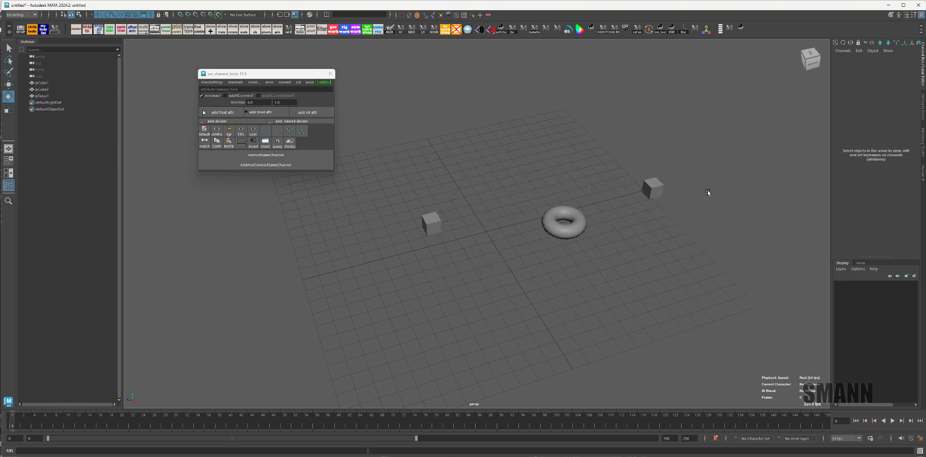
middle_click_drag(568, 175, 594, 174, "alt")
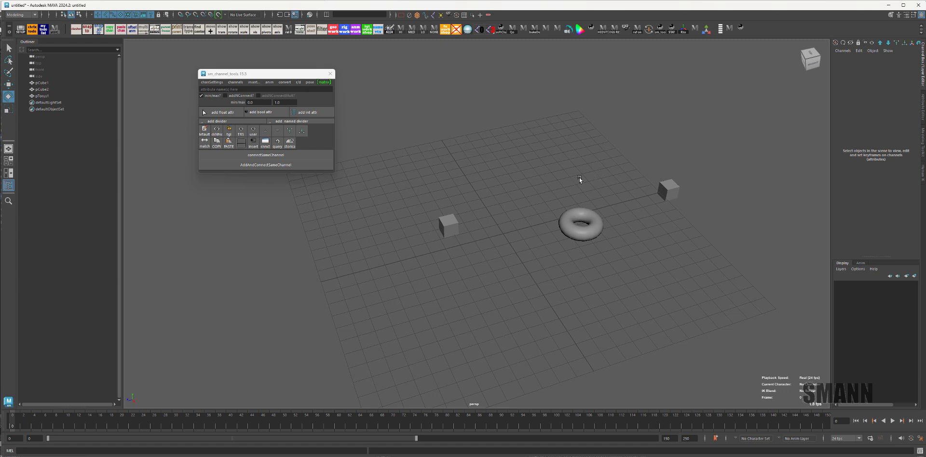
left_click_drag(580, 182, 609, 231, "alt")
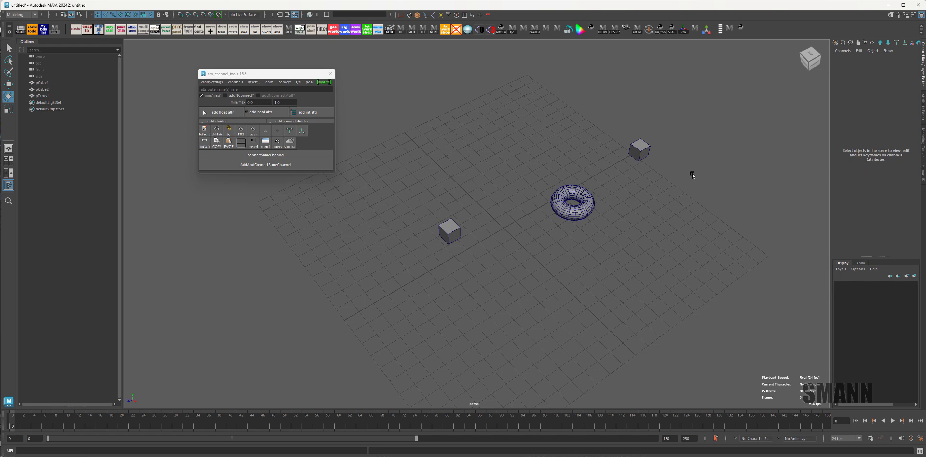
left_click_drag(488, 157, 494, 156, "alt")
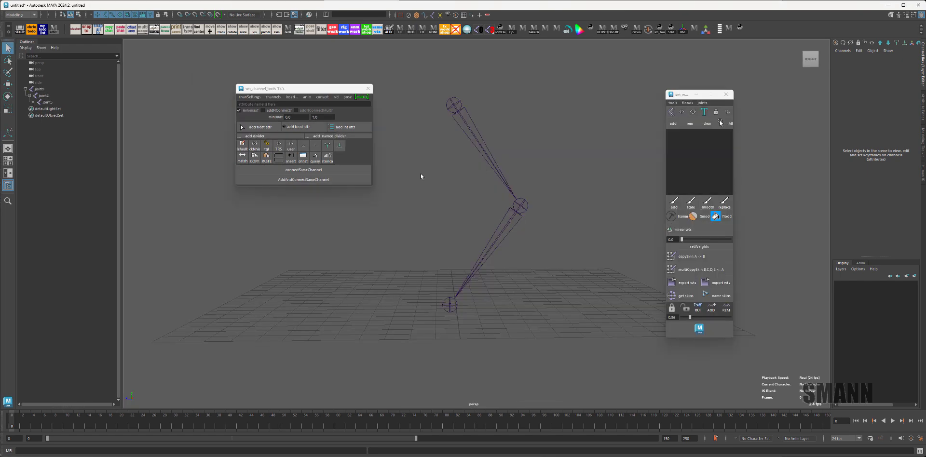
left_click(362, 97)
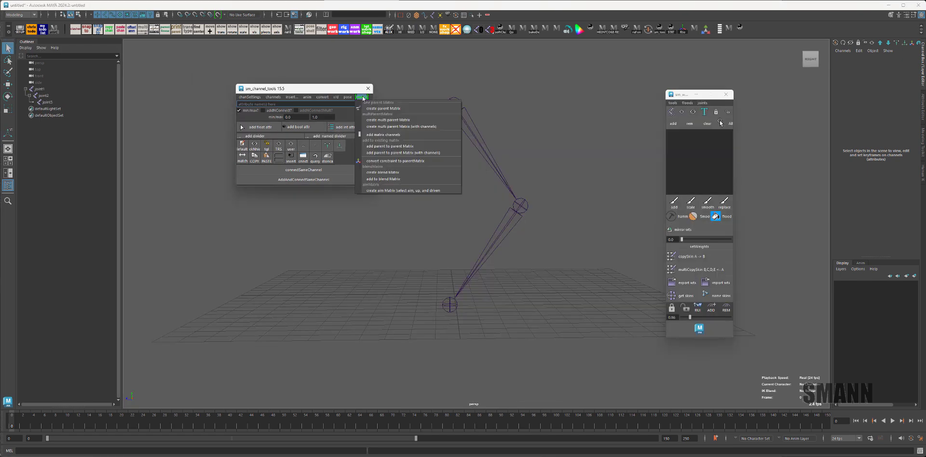
left_click(573, 149)
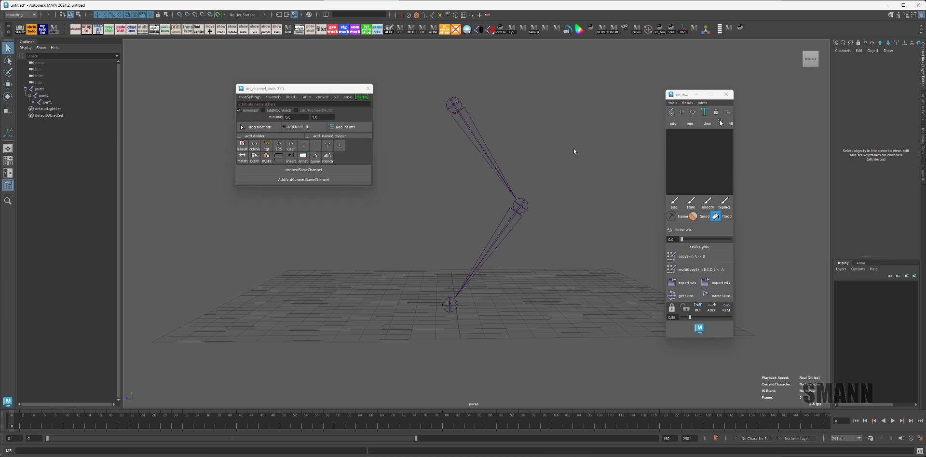
left_click_drag(574, 150, 455, 114, "alt")
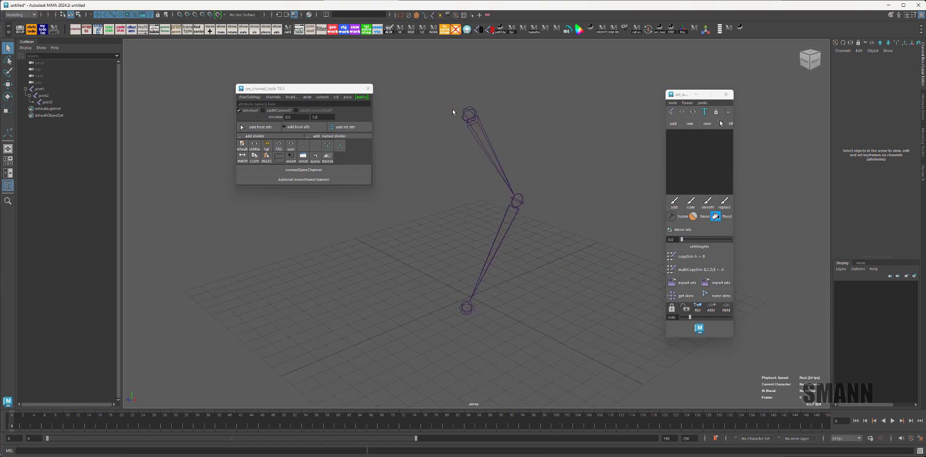
left_click_drag(506, 281, 527, 166, "alt")
Step: Create a locator at the origin of the joint chain scene and clear the selection
key("alt")
right_click_drag(533, 128, 603, 102)
key("w")
mouse_move(555, 273)
left_mouse_down("alt")
mouse_move(636, 261)
mouse_move(572, 269)
left_mouse_up("alt")
left_click(572, 268)
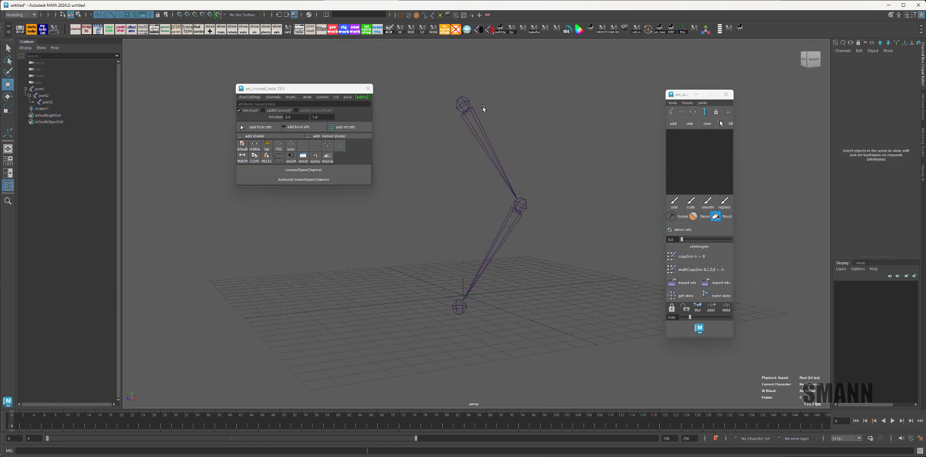
Step: Create a blend Matrix that drives locator1 from joint1, joint3 and joint2, selected in that order
left_click(472, 111)
left_click_drag(553, 134, 541, 157, "alt")
key("q")
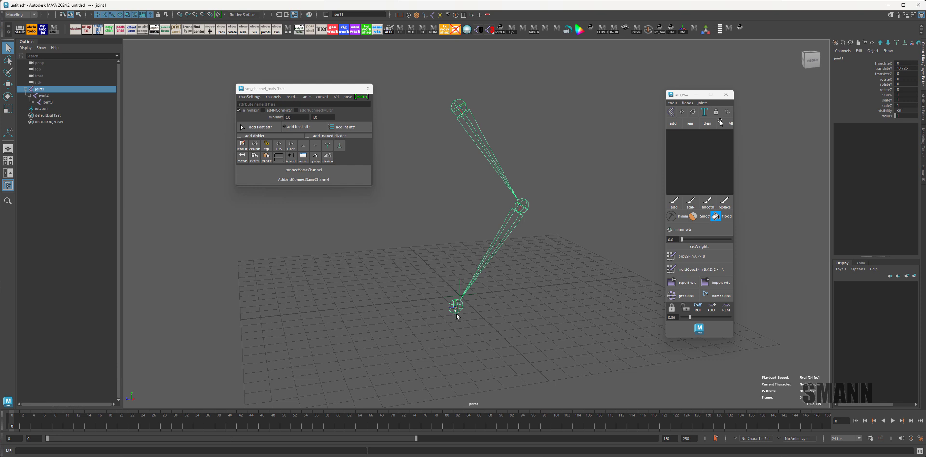
left_click(455, 305, "shift")
left_click_drag(549, 206, 512, 217, "shift")
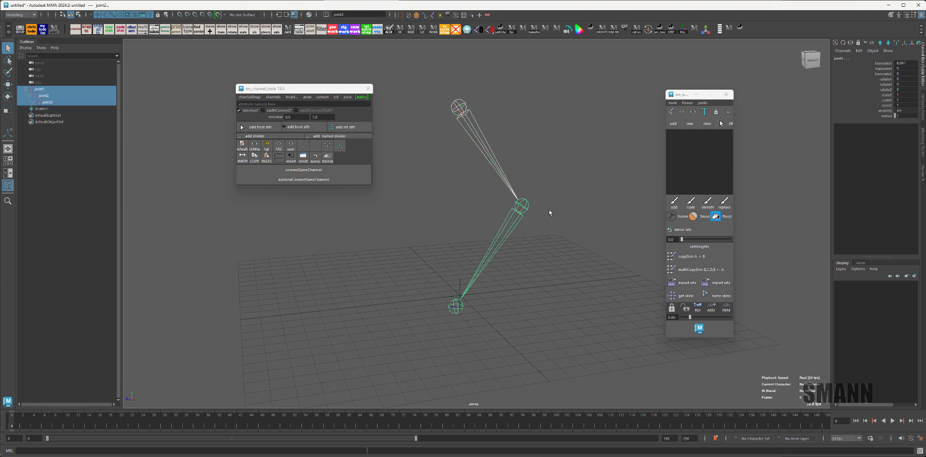
left_click(460, 281)
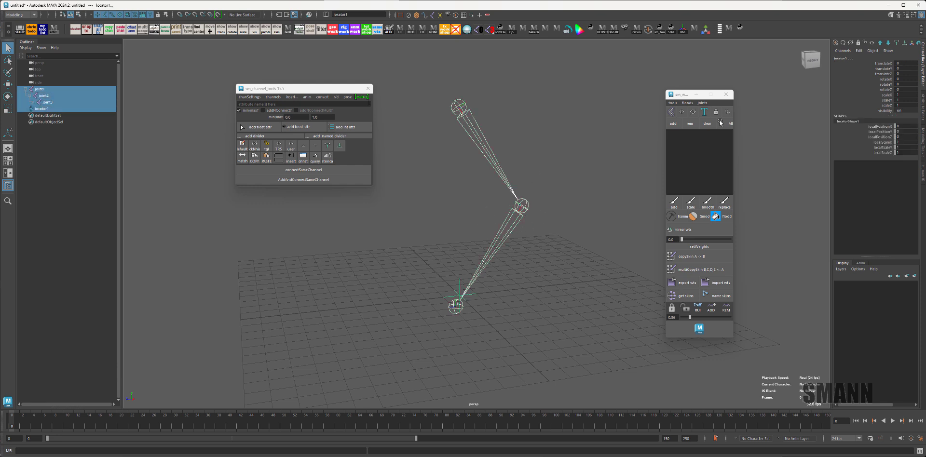
left_click(362, 97)
left_click(401, 176)
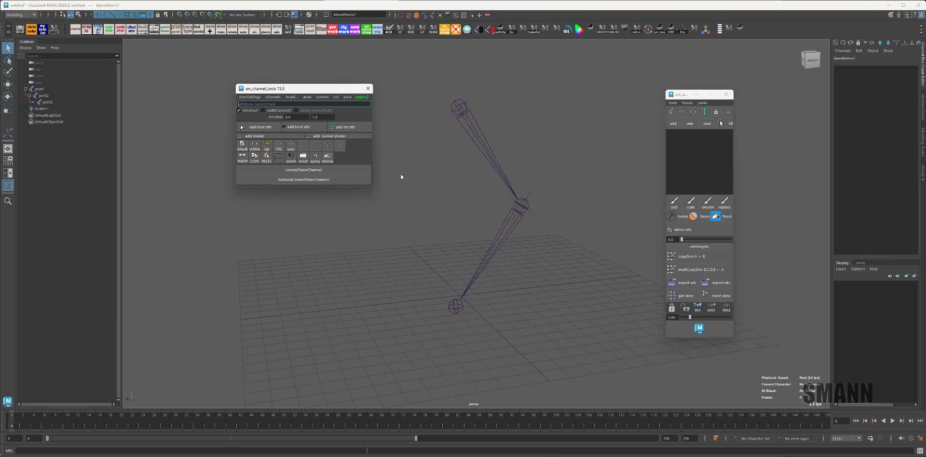
Step: Put away the skinning tool window and show the blendMatrix1 attributes of locator1
left_click(595, 195)
left_click(528, 195)
left_click_drag(578, 212, 562, 210, "alt")
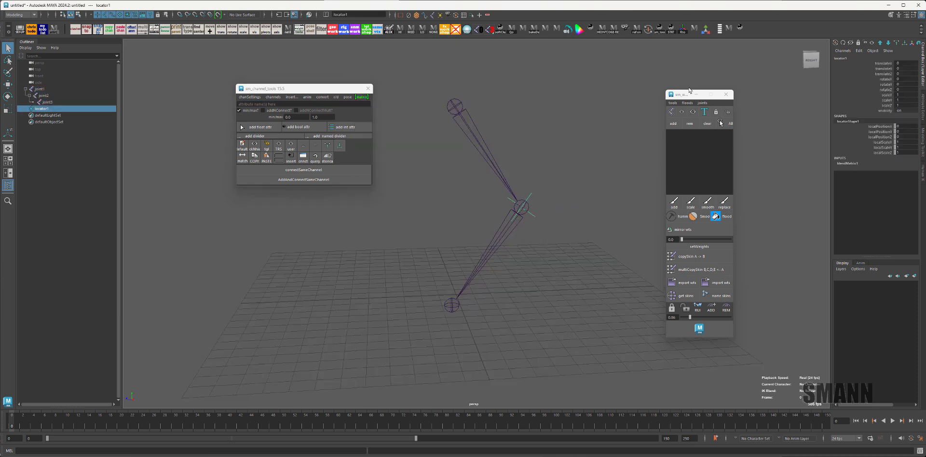
left_click_drag(682, 96, 672, 99)
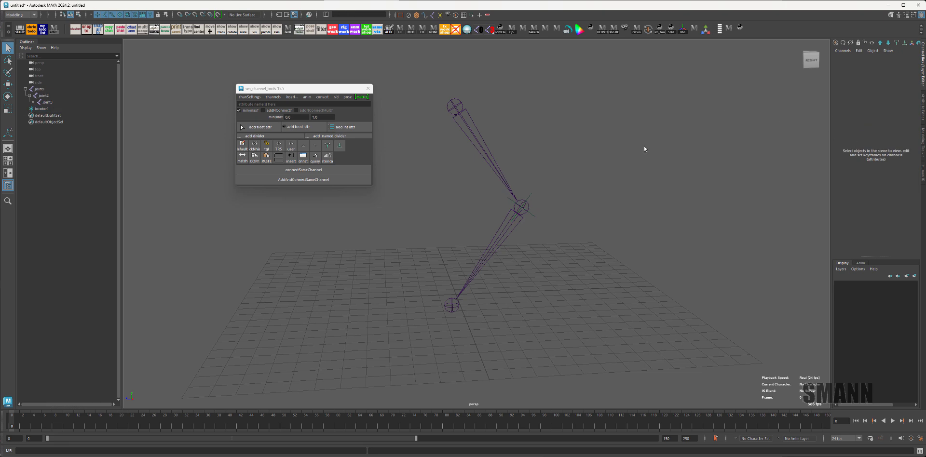
left_click_drag(571, 165, 520, 209)
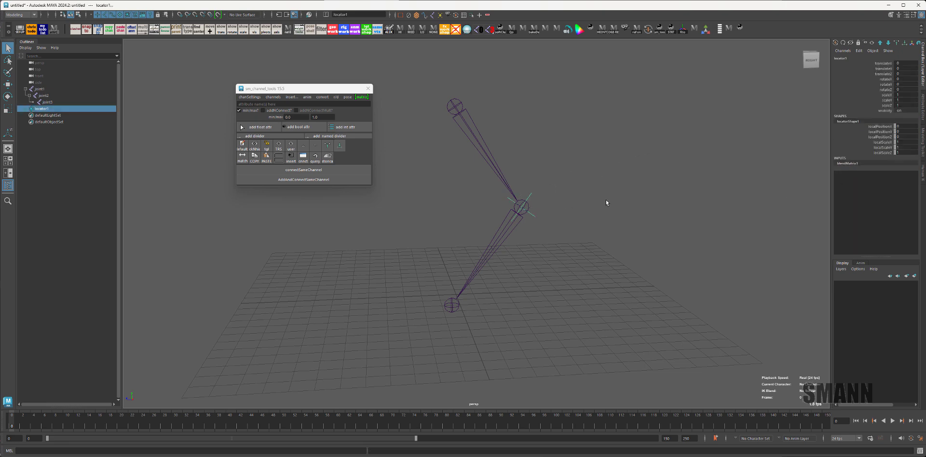
key("ctrl+a")
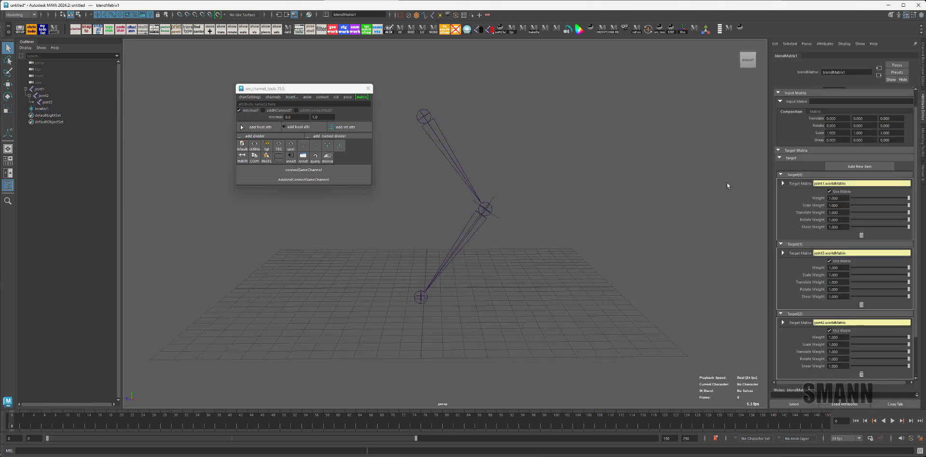
Step: Disable Use Matrix for the joint2 target of blendMatrix1 and set the joint3 target's Weight to 0.5
scroll(871, 200, "down", 3)
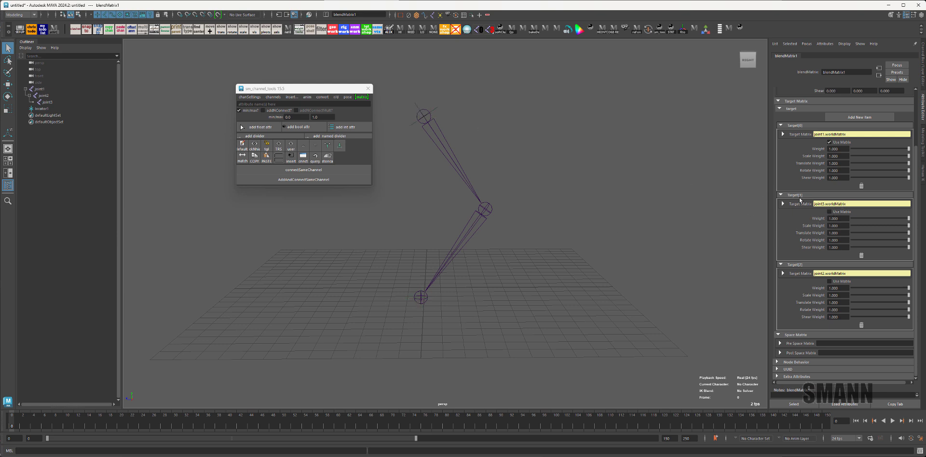
left_click_drag(909, 219, 890, 218)
Step: Test-rotate joint2 to check how the blended locator follows, undo the rotation and clear the selection
left_click_drag(436, 232, 547, 279)
key("e")
left_click_drag(496, 152, 598, 201)
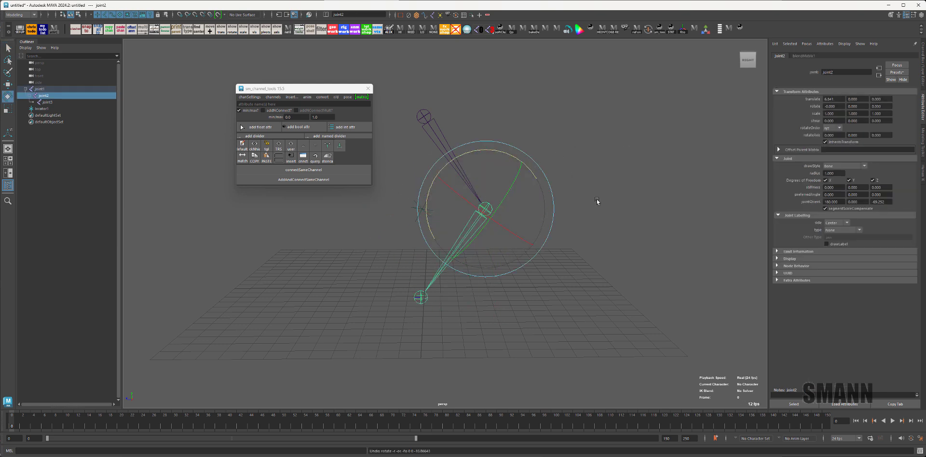
left_click(615, 190)
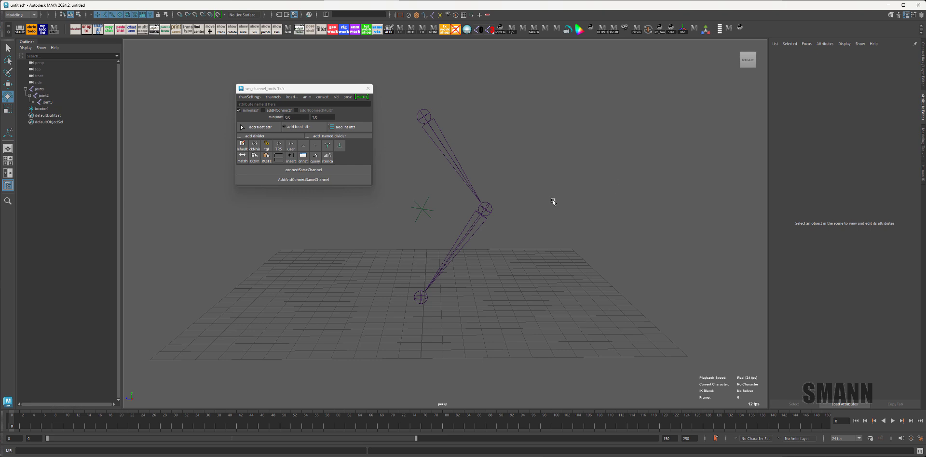
Step: Enable Use Matrix for the joint2 target of locator1's blendMatrix1 and set that target's Weight to 2
left_click(418, 216)
left_click_drag(562, 210, 557, 227, "alt")
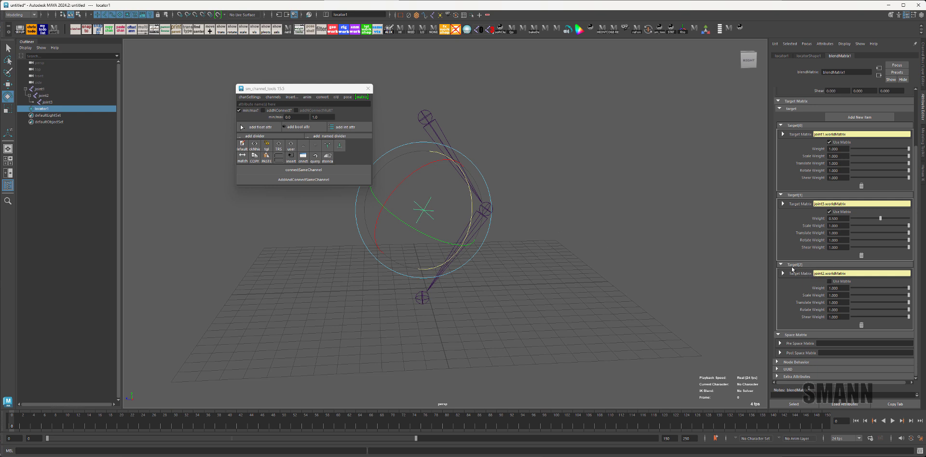
left_click(529, 212)
left_click(493, 208)
left_click_drag(581, 223, 609, 203, "alt")
left_click(533, 143)
left_click(418, 210)
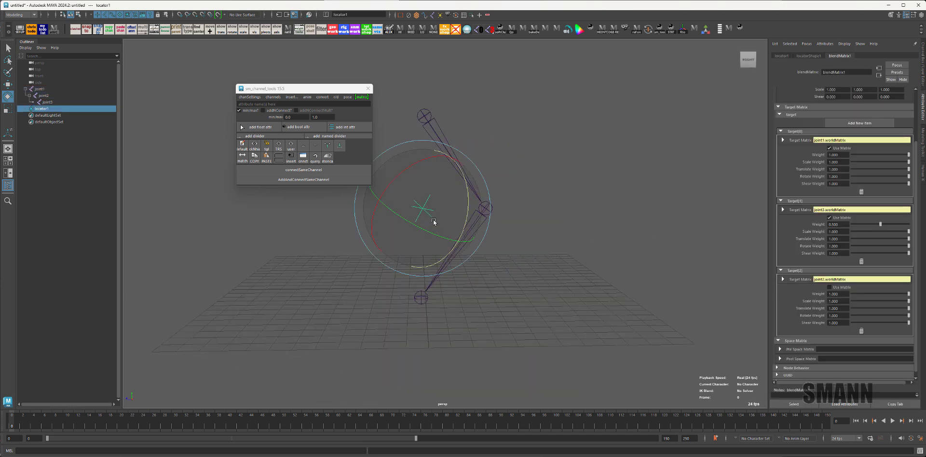
left_click(848, 287)
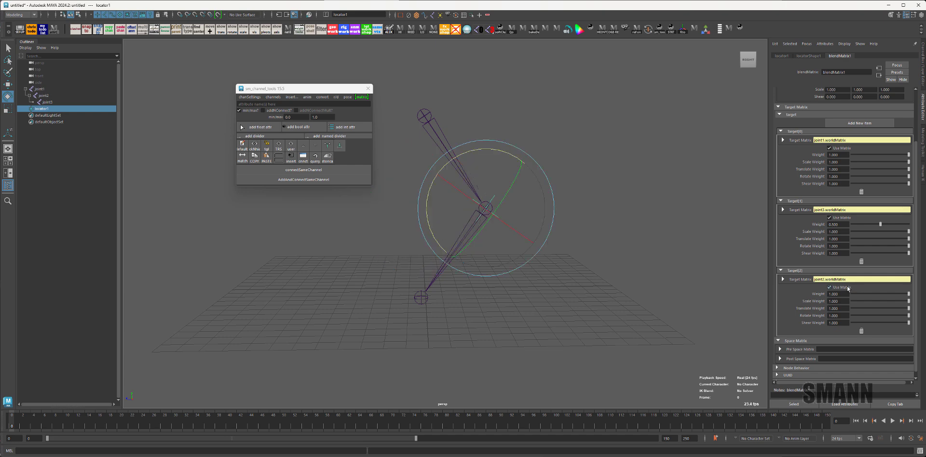
left_click_drag(621, 256, 627, 247, "alt")
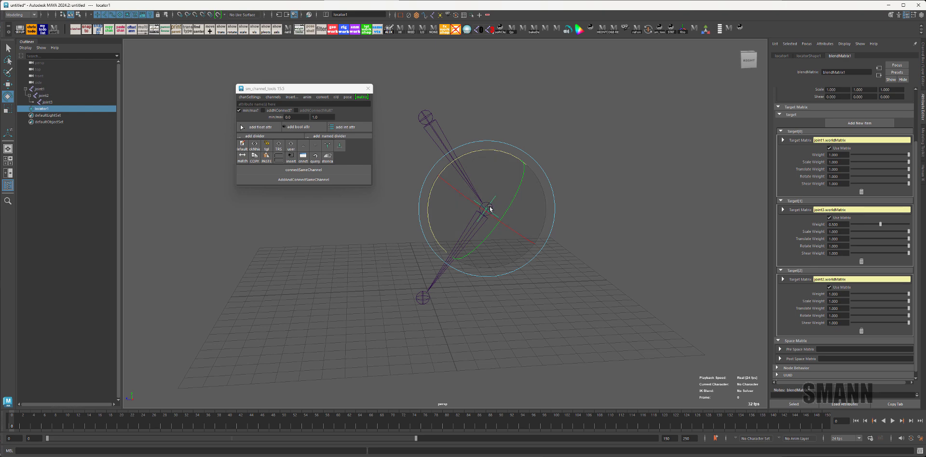
left_click_drag(844, 294, 804, 295)
type("2")
key("Return")
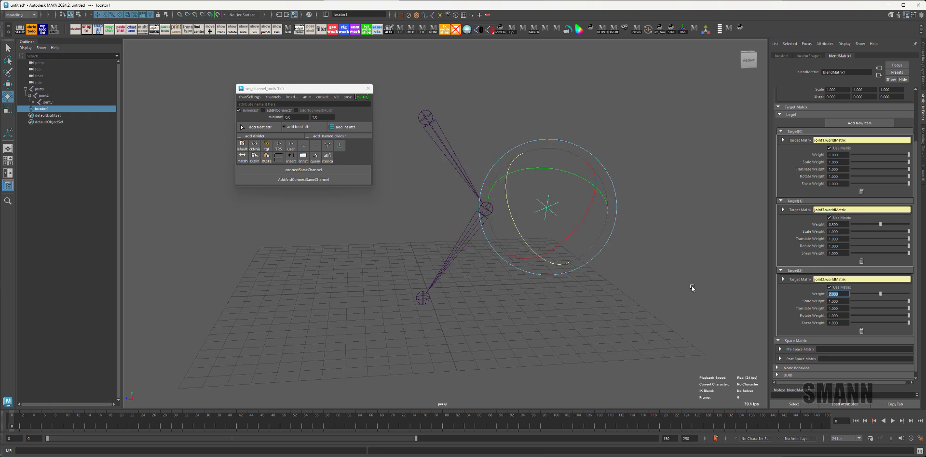
Step: Test-rotate joint2 to check how the blended locator follows from different angles, undoing each rotation
left_click_drag(713, 290, 694, 286, "alt")
left_click(460, 244)
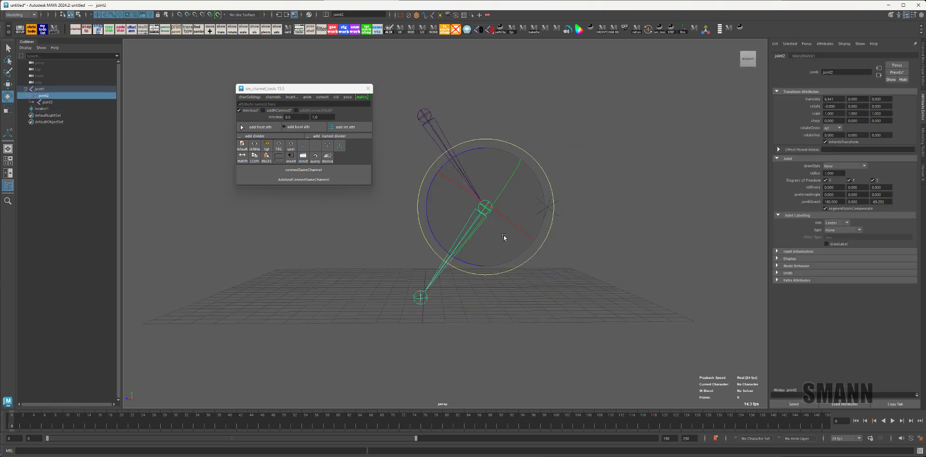
mouse_move(484, 148)
left_mouse_down()
mouse_move(506, 155)
mouse_move(490, 151)
left_mouse_up()
key("ctrl+z")
left_click_drag(639, 238, 565, 246, "alt")
left_click_drag(453, 238, 499, 234)
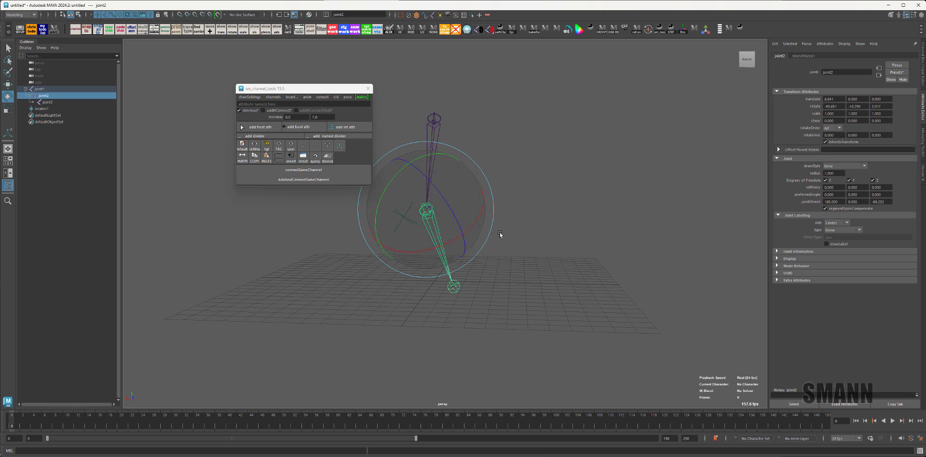
key("ctrl+z")
Step: Test-rotate joint1 to check how the locator follows the whole chain, undo the rotations and clear the selection
left_click_drag(572, 253, 616, 271, "alt")
left_click(561, 133)
left_click(441, 156)
left_click_drag(462, 136, 449, 175)
key("ctrl+z")
left_click_drag(546, 211, 569, 214, "alt")
left_click_drag(423, 161, 436, 160)
key("ctrl+z")
left_click(535, 224)
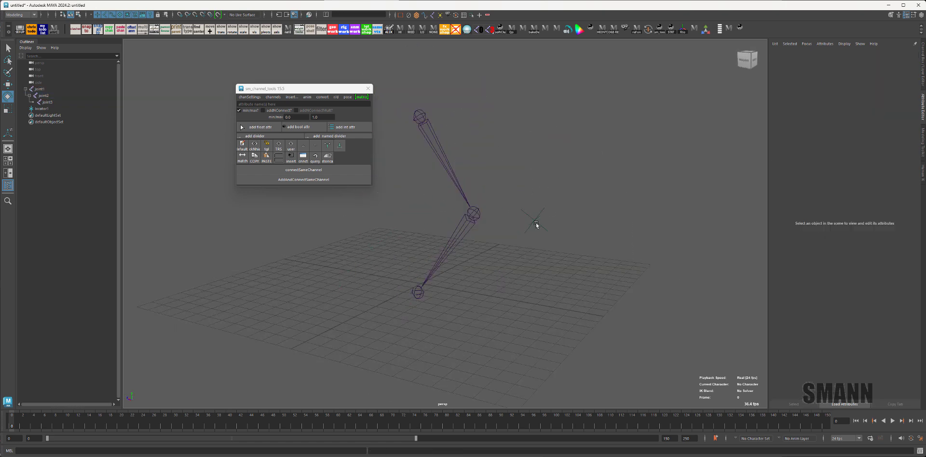
Step: Create an IK handle running from joint1 to the end joint, joint3
left_click_drag(536, 225, 467, 271, "alt")
left_click_drag(599, 233, 616, 248, "alt")
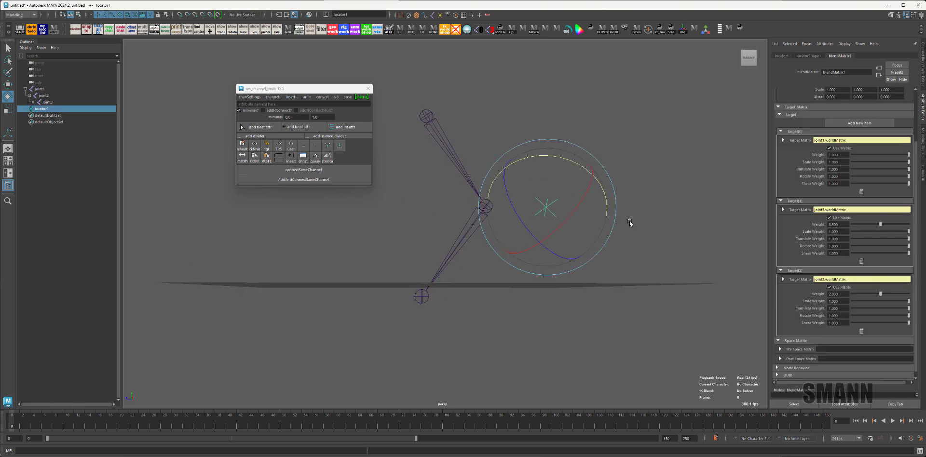
left_click_drag(637, 211, 647, 192, "alt")
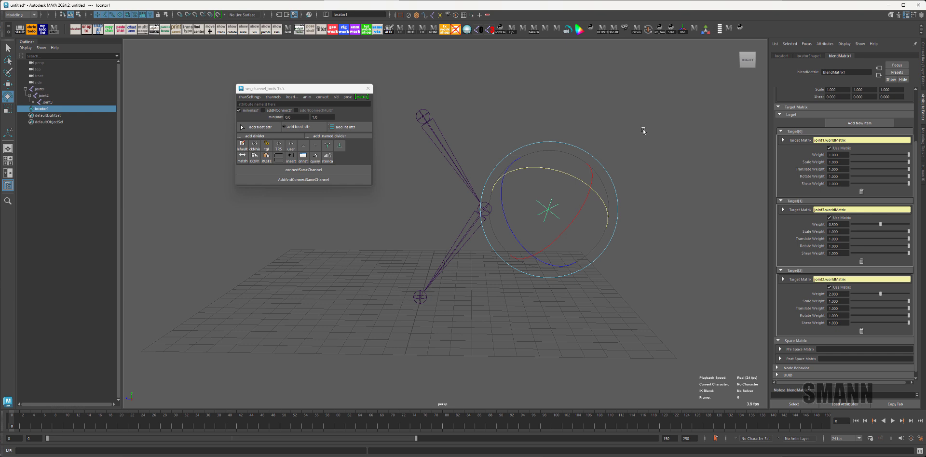
left_click(621, 114)
key("space")
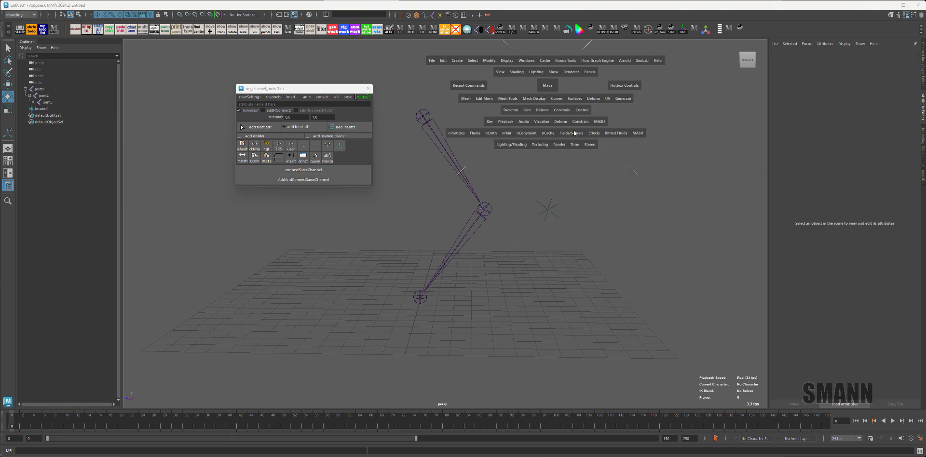
left_click(510, 109)
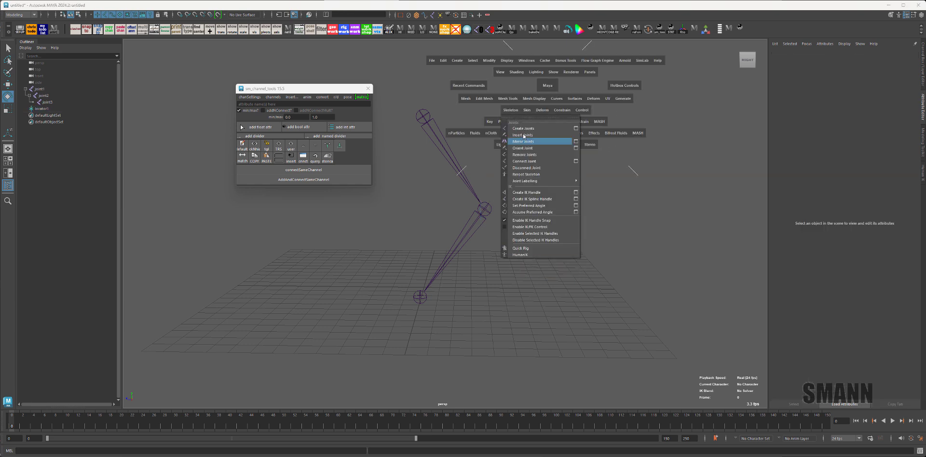
left_click(541, 193)
left_click(425, 116)
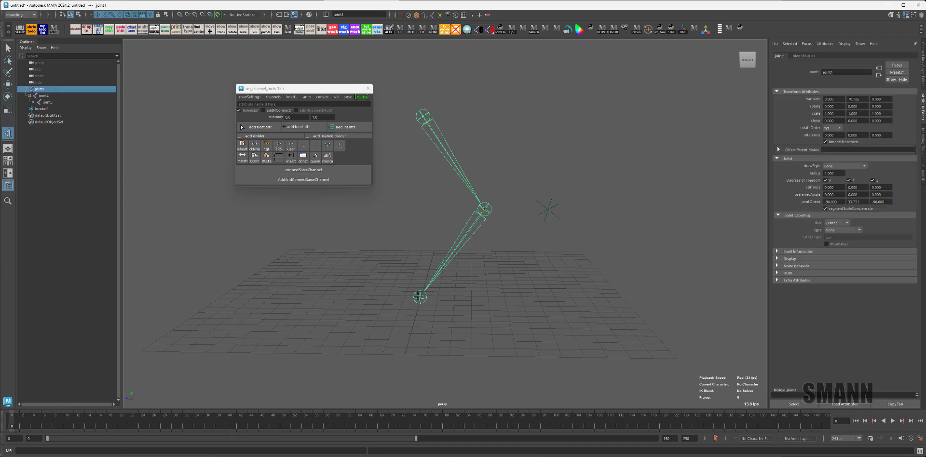
left_click(419, 295)
key("w")
left_click_drag(591, 320, 568, 325, "alt")
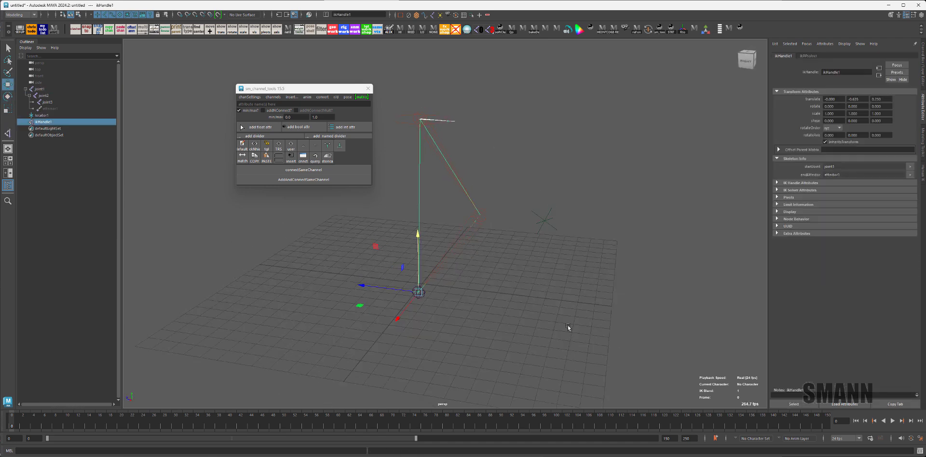
key("t")
Step: Duplicate locator1, hide the original locator and show the channels of the duplicate, locator2
left_click_drag(531, 285, 543, 214, "alt")
left_click(548, 213)
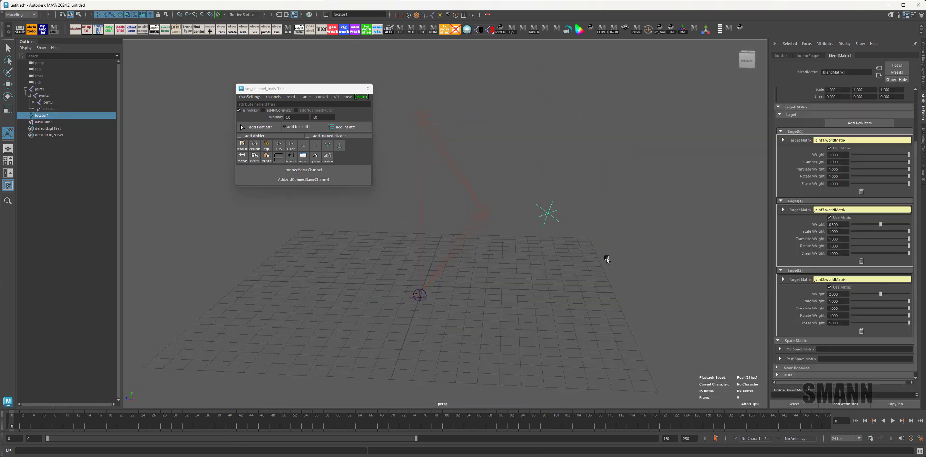
key("ctrl+d")
left_click(56, 115)
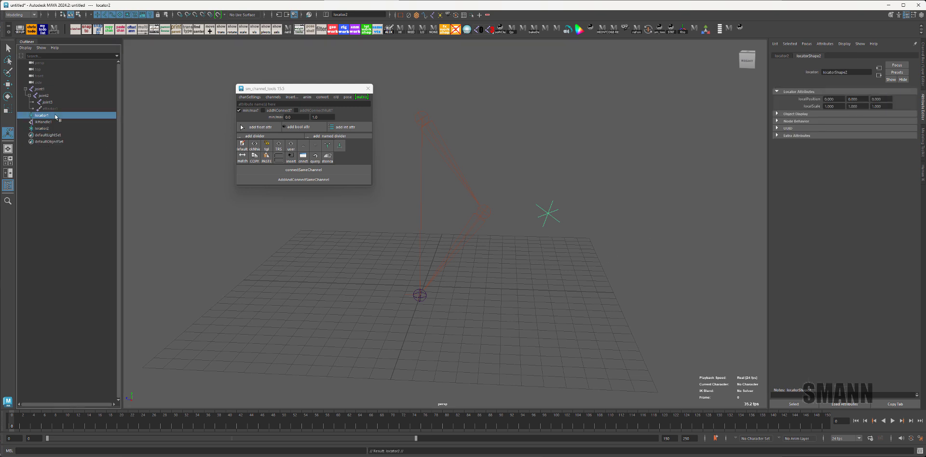
left_click(56, 116)
key("ctrl+h")
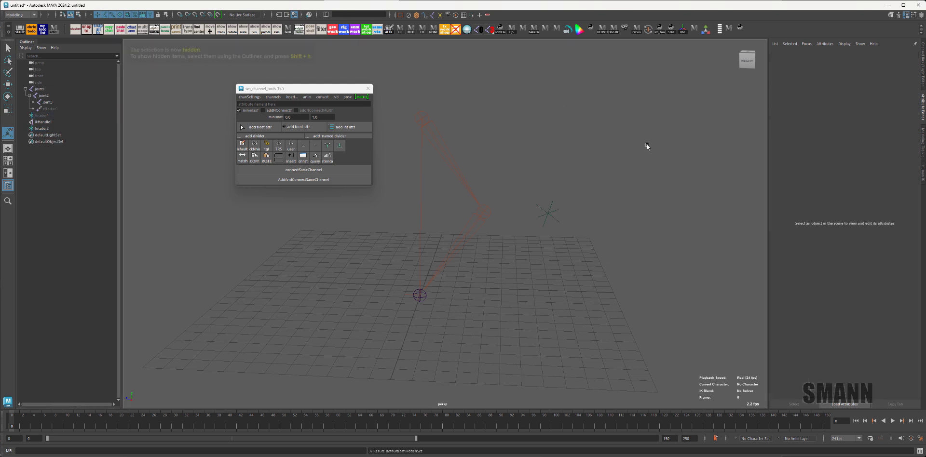
key("w")
key("ctrl+a")
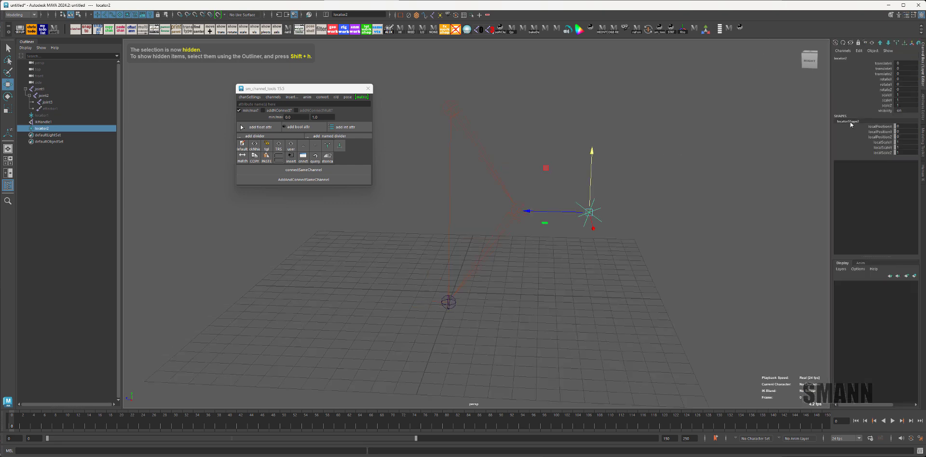
Step: Constrain ikHandle1 to locator2 with a Pole Vector constraint of weight 1 and close the constraint options
left_click_drag(817, 110, 527, 318, "alt")
left_click(482, 246, "shift")
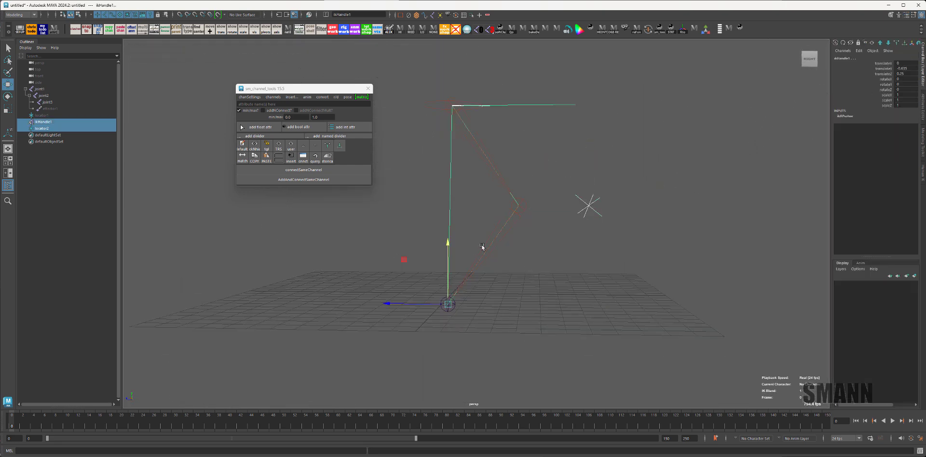
key("space")
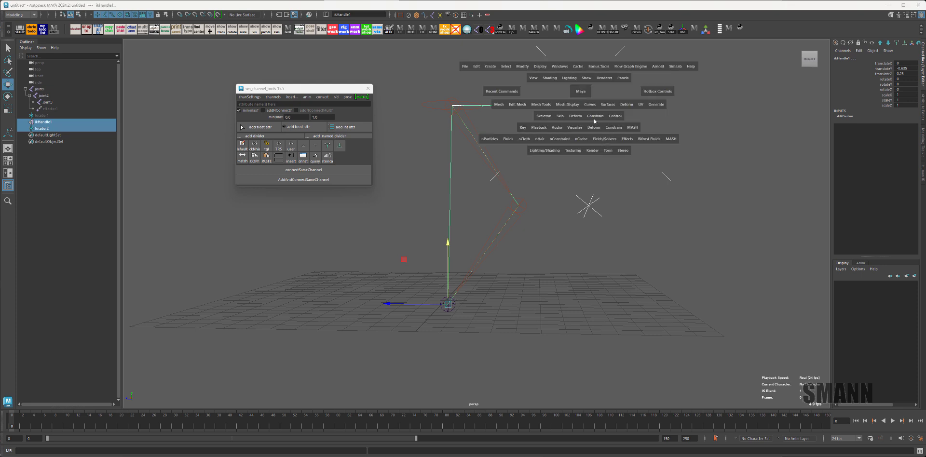
left_click(595, 120)
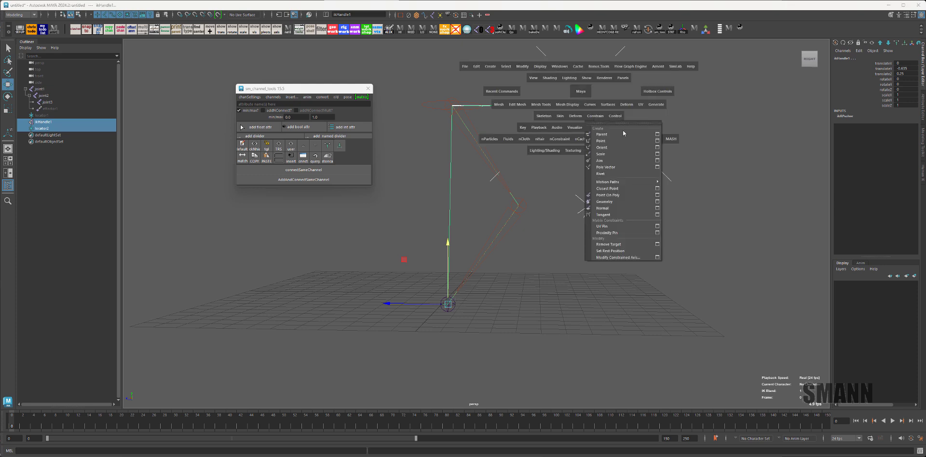
left_click(657, 167)
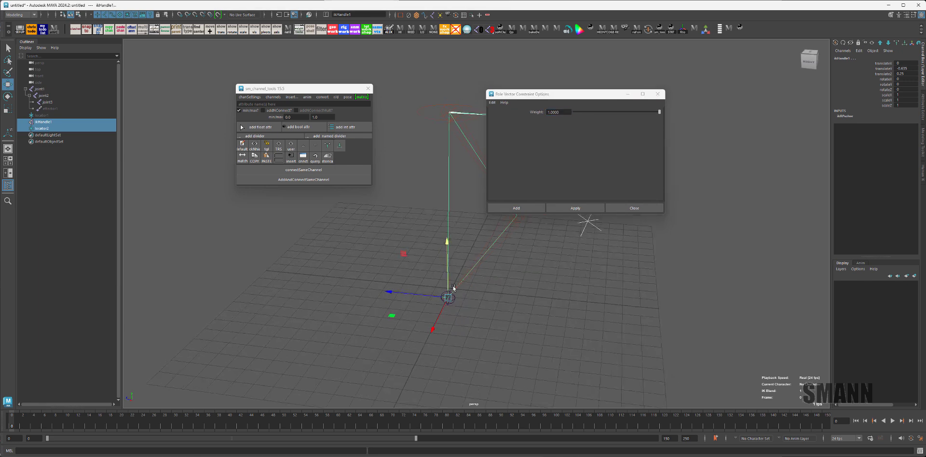
middle_click_drag(464, 303, 447, 340, "alt")
left_click_drag(447, 339, 494, 352, "alt")
middle_click_drag(494, 351, 460, 350, "alt")
left_click_drag(315, 88, 222, 91)
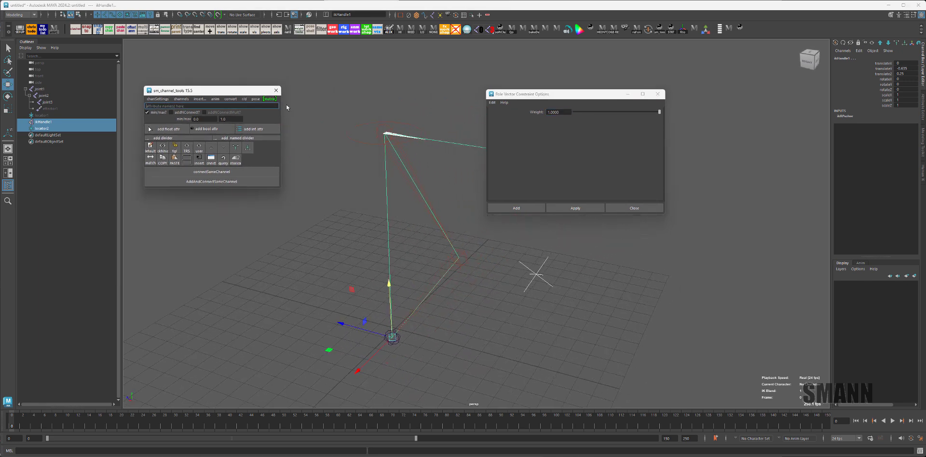
left_click_drag(523, 94, 599, 85)
left_click_drag(511, 227, 535, 215, "alt")
left_click(651, 199)
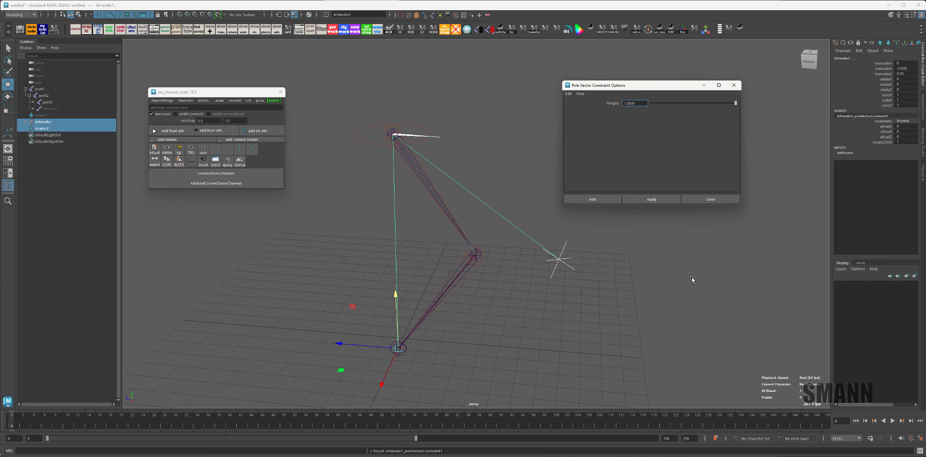
left_click_drag(690, 273, 642, 261, "alt")
left_click(726, 198)
Step: Test-rotate joint1 with the pole vector constraint in place and undo the rotation
mouse_move(717, 251)
left_mouse_down("alt")
mouse_move(713, 234)
mouse_move(716, 251)
left_mouse_up("alt")
left_click(717, 279)
left_click_drag(717, 279, 717, 291, "alt")
key("e")
left_click_drag(473, 167, 437, 231)
left_click_drag(392, 123, 390, 159)
key("z")
Step: Unhide locator1 and clear the selection
left_click(45, 115)
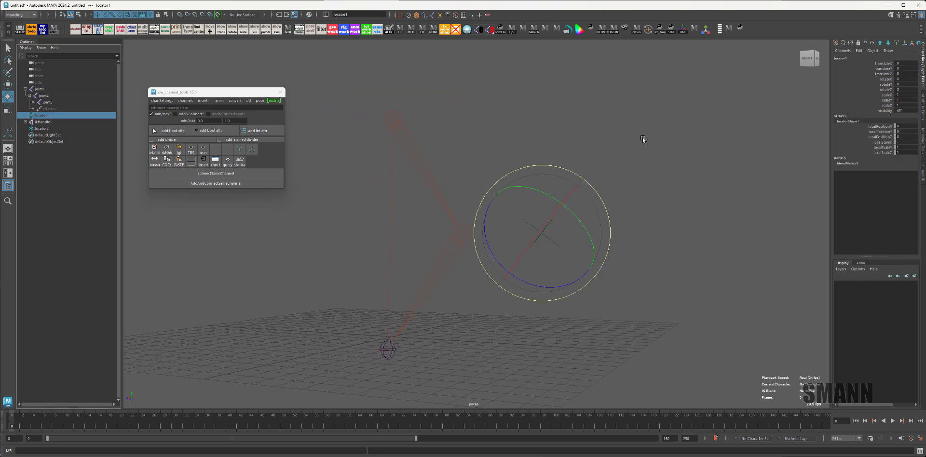
left_click_drag(705, 140, 681, 153, "alt")
left_click(682, 153)
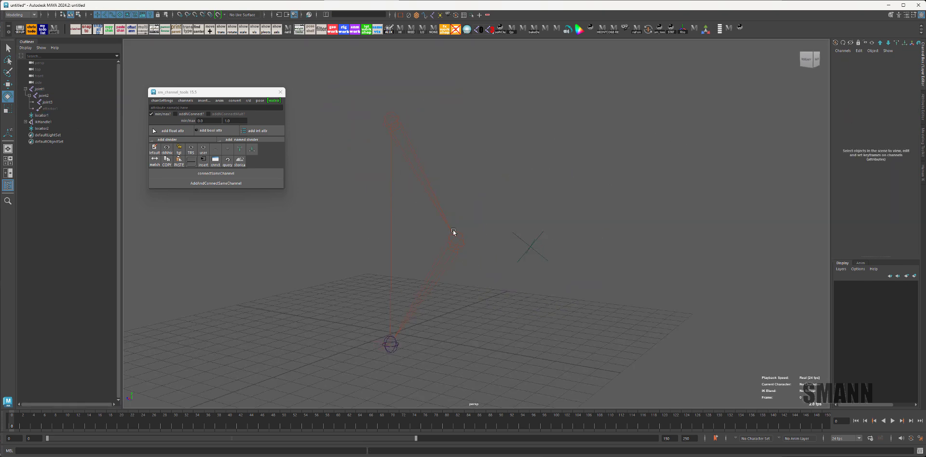
Step: Test-rotate joint1 with both locators shown and undo the rotation
left_click(430, 198)
left_click_drag(378, 172, 411, 172)
key("z")
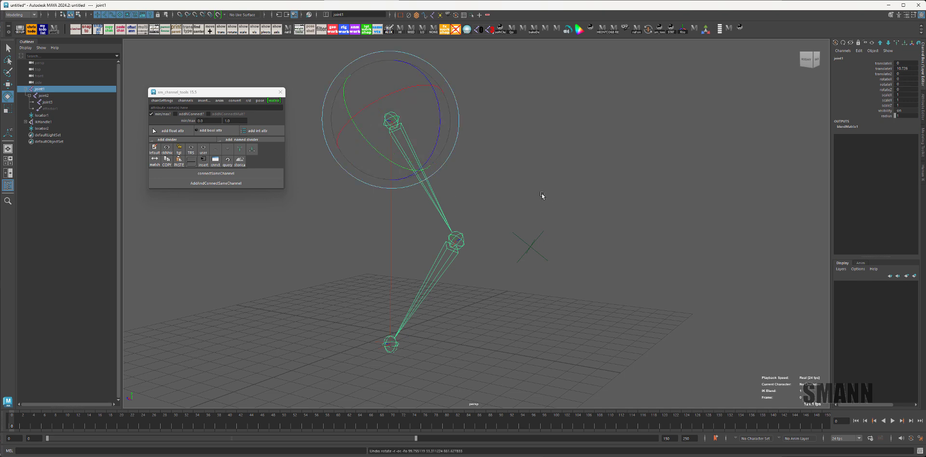
Step: Set the Ik Blend of ikHandle1 to 0 to switch the chain to FK
left_click(456, 363)
left_click_drag(362, 324, 415, 364)
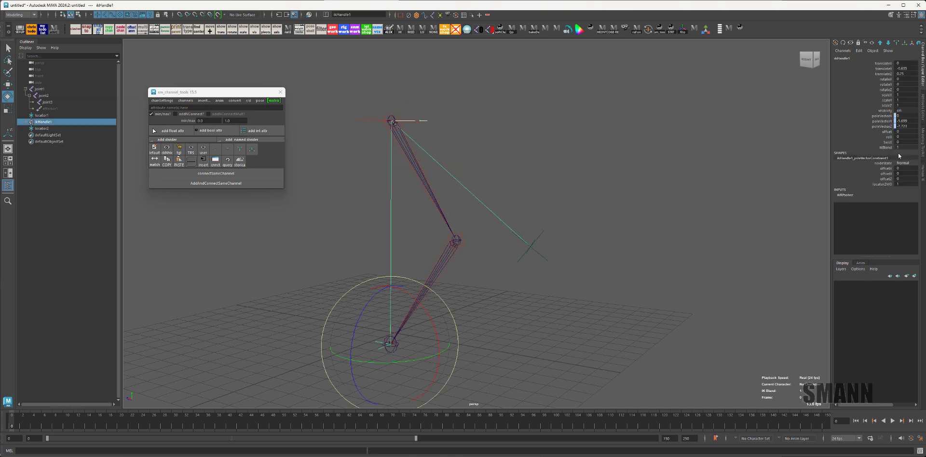
left_click(887, 142)
left_click(885, 148)
middle_click_drag(626, 140, 342, 132)
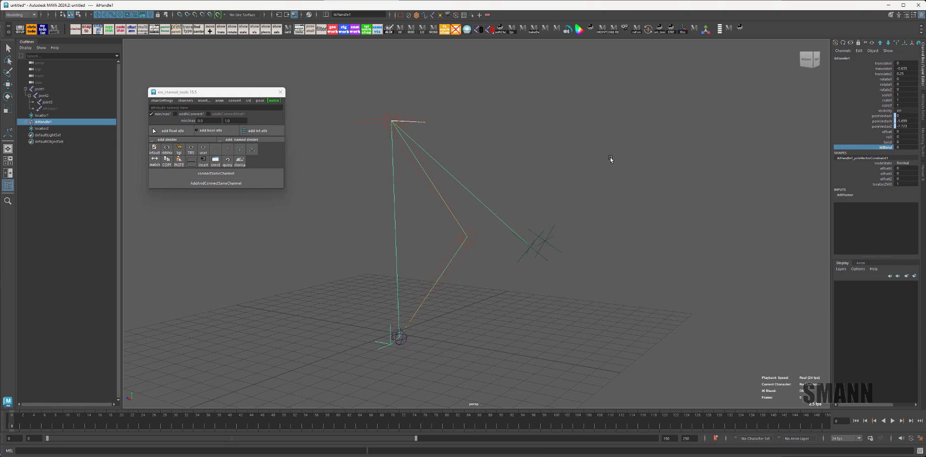
Step: Pose the chain in FK by rotating joint1 and bending joint2
left_click(607, 162)
left_click(452, 214)
key("e")
left_click_drag(487, 236, 429, 238, "alt")
left_click_drag(385, 172, 434, 165)
left_click_drag(437, 96, 457, 120)
left_click(523, 185)
left_click(501, 202)
left_click_drag(535, 161, 567, 205)
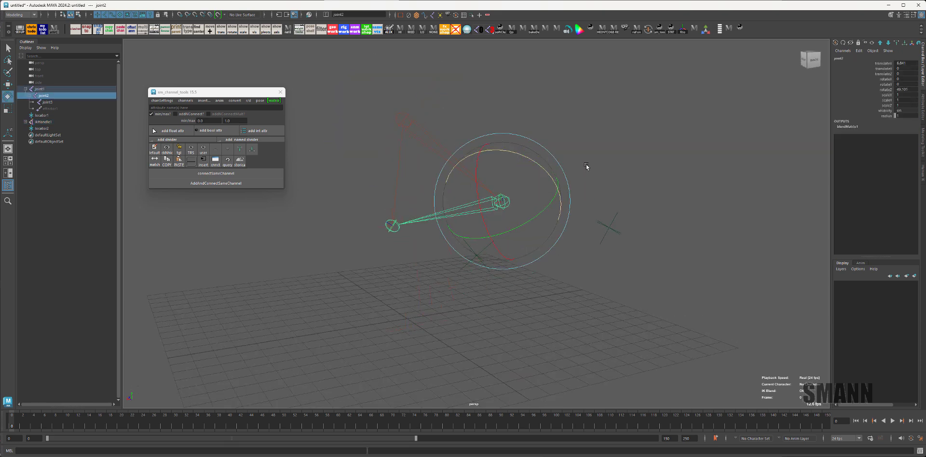
Step: Match the transformation of locator2 to locator1 so the pole vector sits at the blended locator
left_click(586, 167)
left_click_drag(586, 167, 458, 307, "alt")
key("q")
left_click_drag(568, 226, 631, 205, "shift")
key("space")
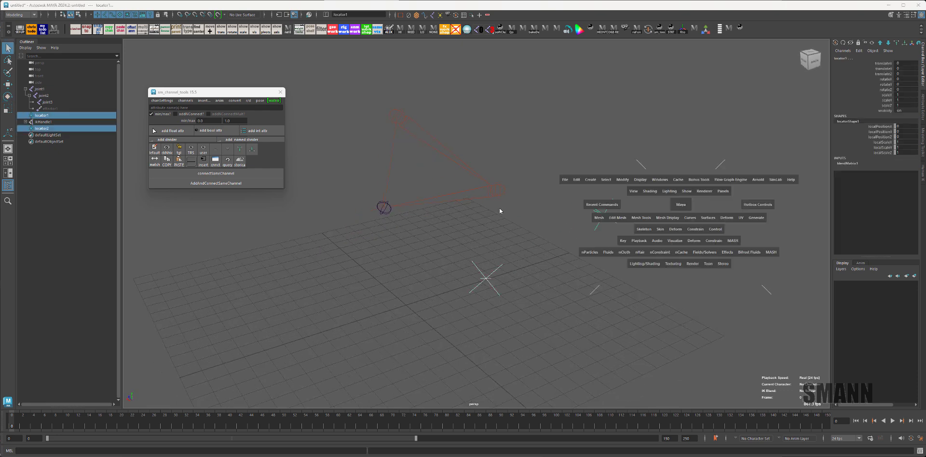
left_click_drag(500, 208, 725, 64)
left_click(725, 64)
left_click(42, 129)
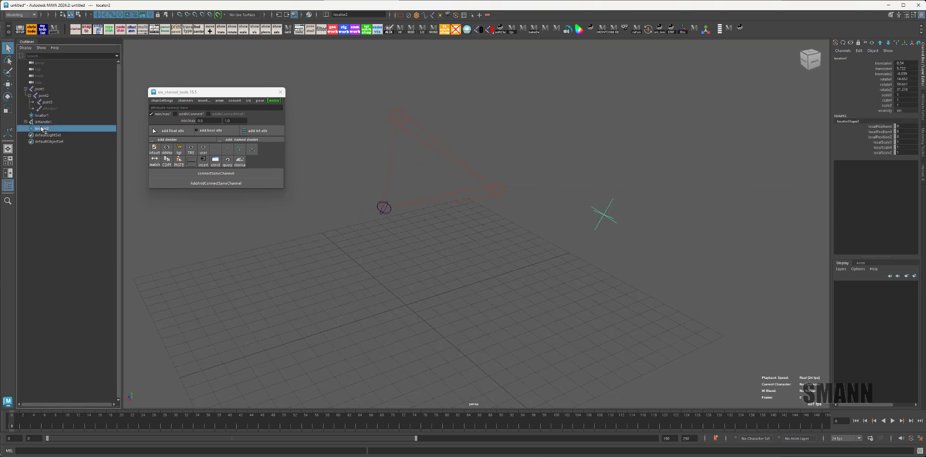
Step: Set the Ik Blend of ikHandle1 to 1 to return the chain to IK and select locator2
left_click(543, 77)
left_click_drag(429, 178, 314, 239)
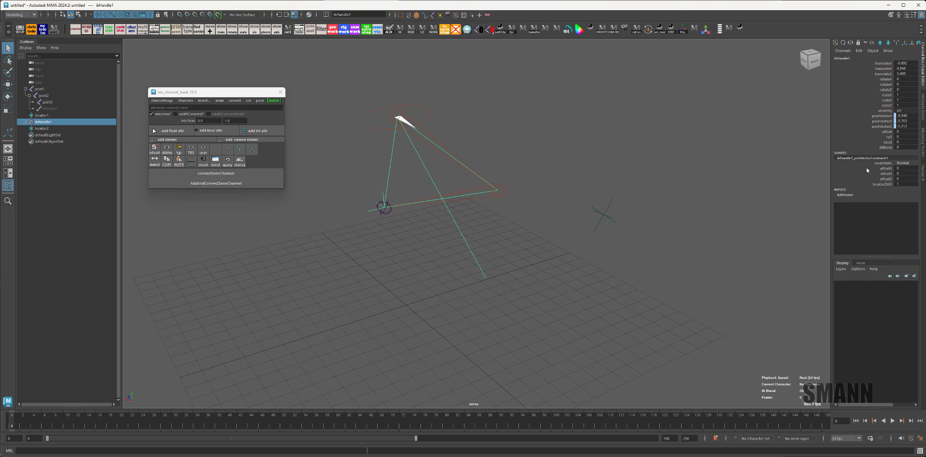
left_click(885, 147)
middle_click_drag(547, 135, 550, 134)
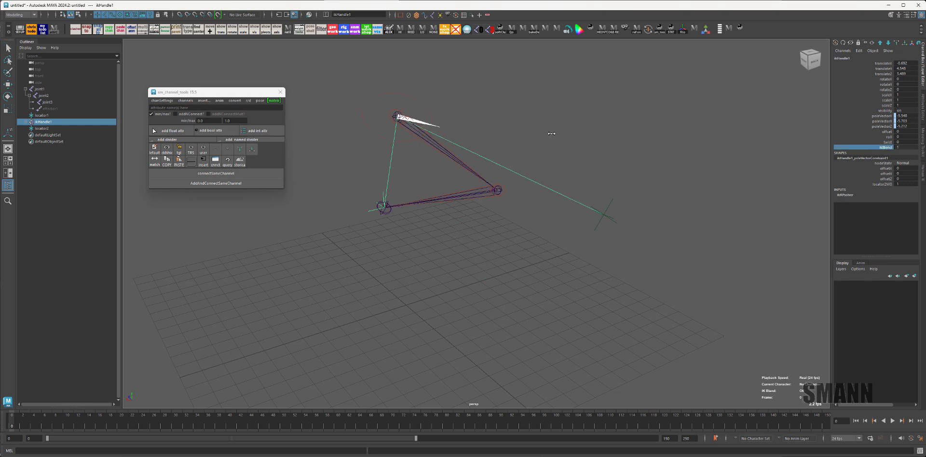
left_click_drag(694, 163, 647, 163, "alt")
left_click(647, 162)
left_click(67, 130)
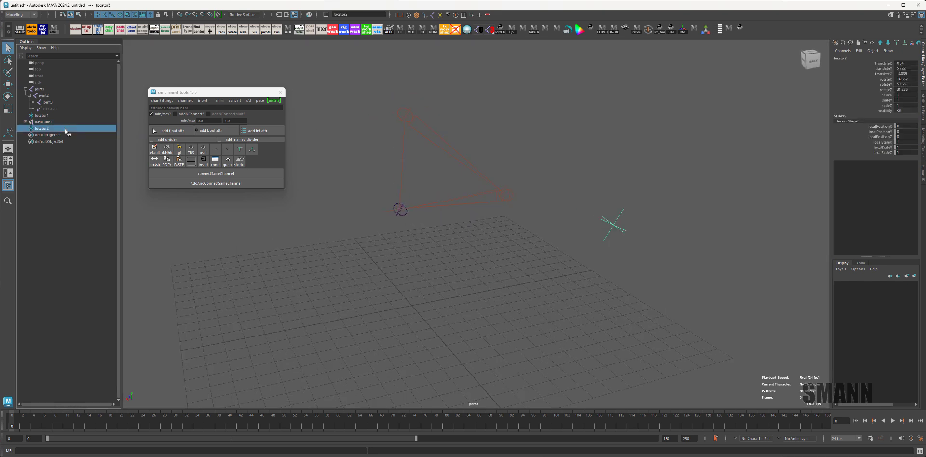
Step: Undo the last move of locator2
key("w")
key("ctrl+z")
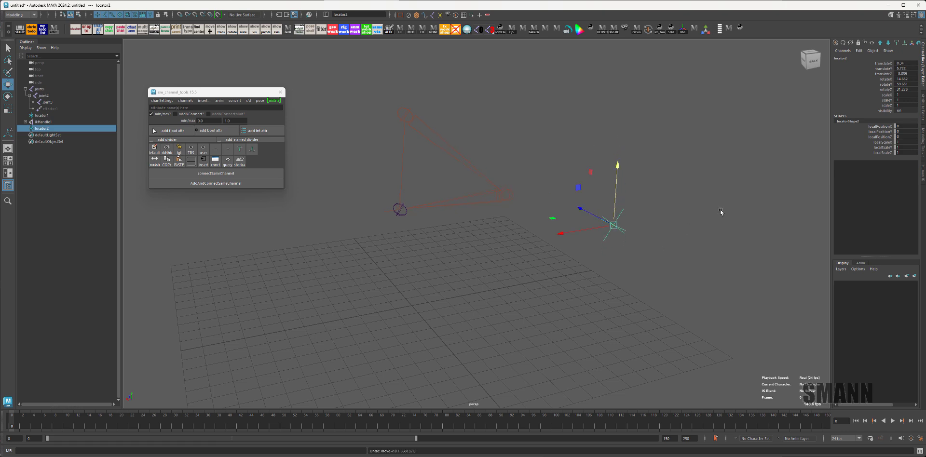
key("ctrl+z")
key("ctrl+z")
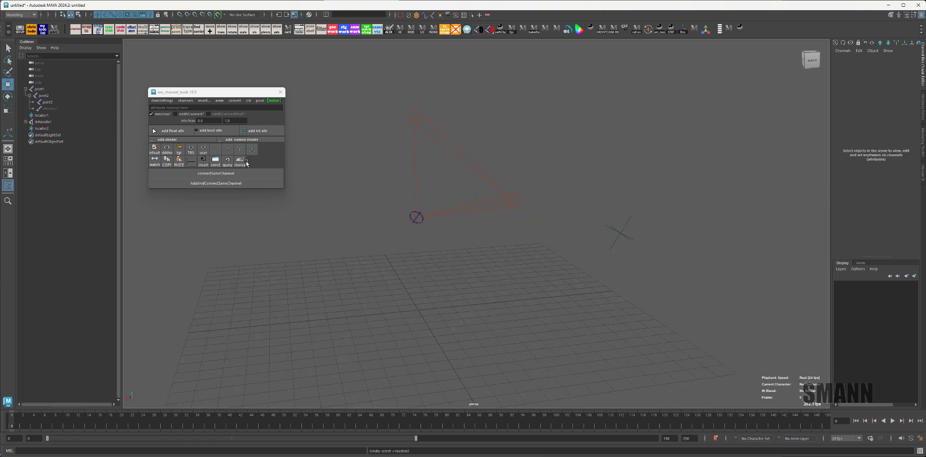
Step: Set the Ik Blend of ikHandle1 to 0 to switch the chain back to FK
left_click(50, 123)
left_click(877, 147)
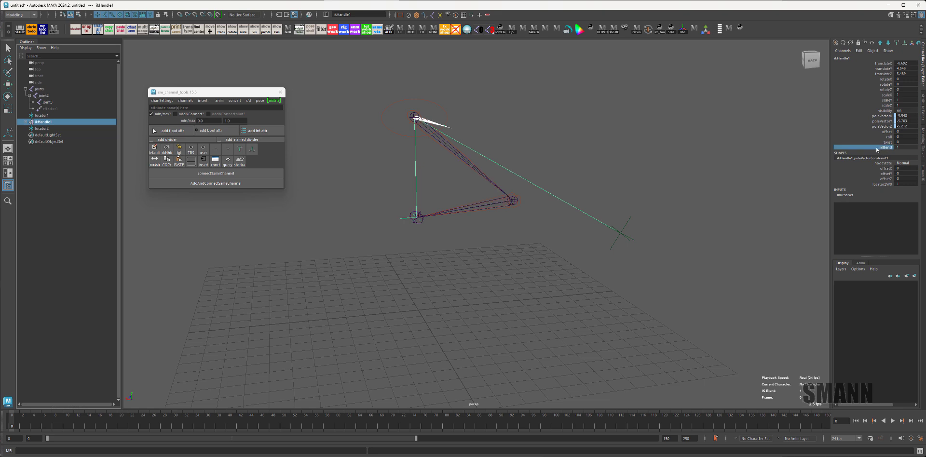
middle_click_drag(501, 117, 482, 117)
middle_click_drag(599, 128, 575, 128)
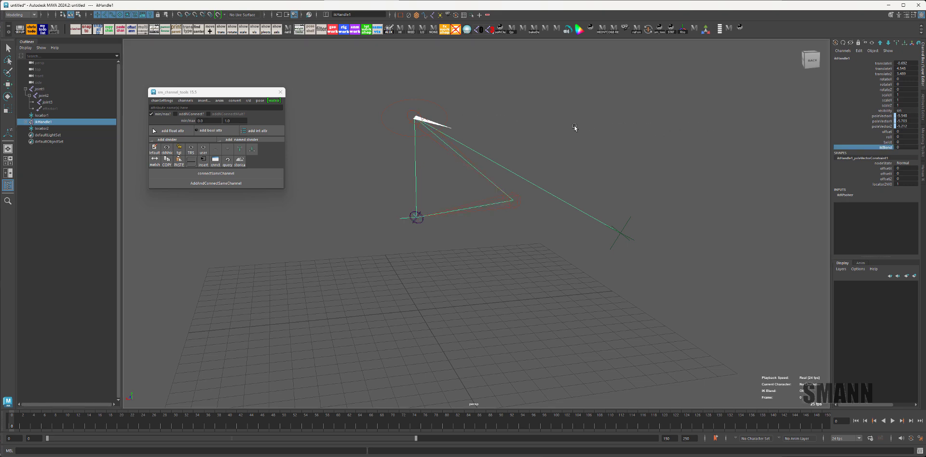
mouse_move(574, 127)
left_mouse_down("alt")
mouse_move(679, 127)
mouse_move(573, 130)
left_mouse_up("alt")
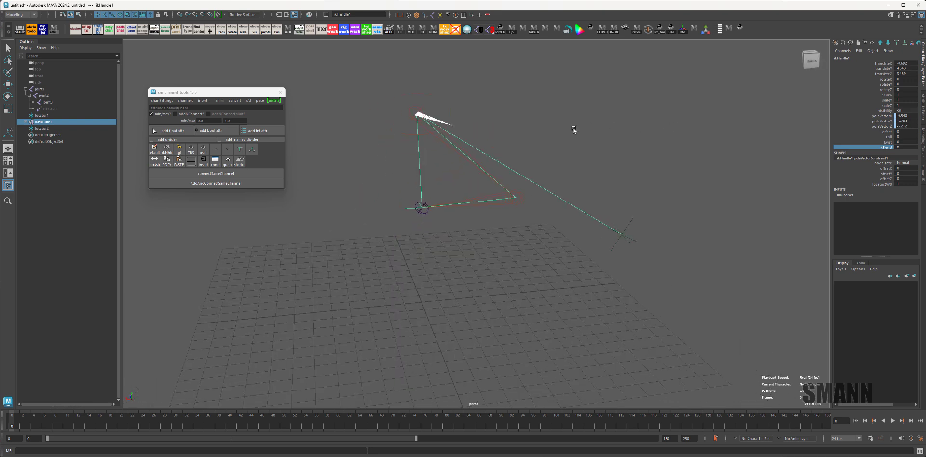
Step: Select both locators and examine the target matrices and input matrix of the blendMatrix1 node
left_click(273, 101)
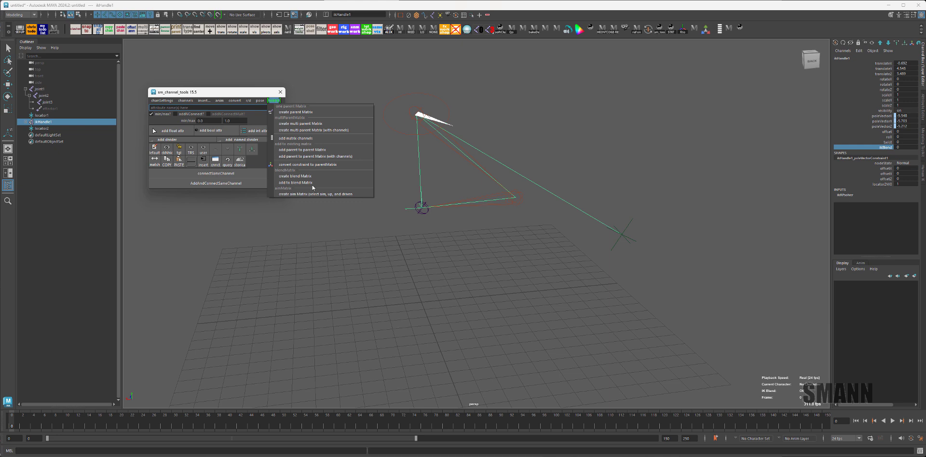
left_click(581, 153)
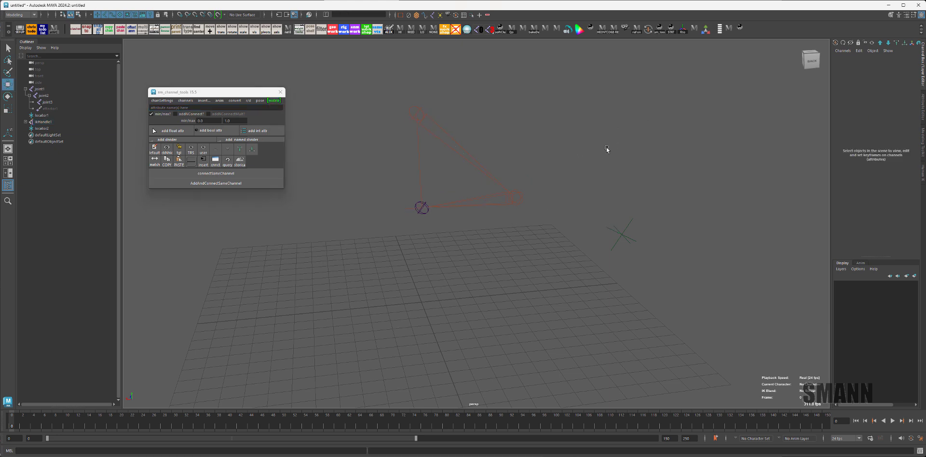
left_click_drag(607, 150, 657, 256)
key("ctrl+a")
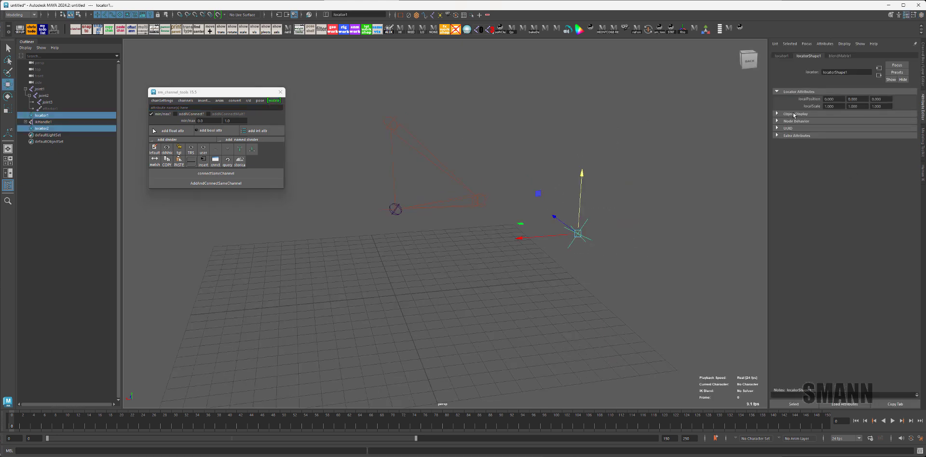
left_click(839, 56)
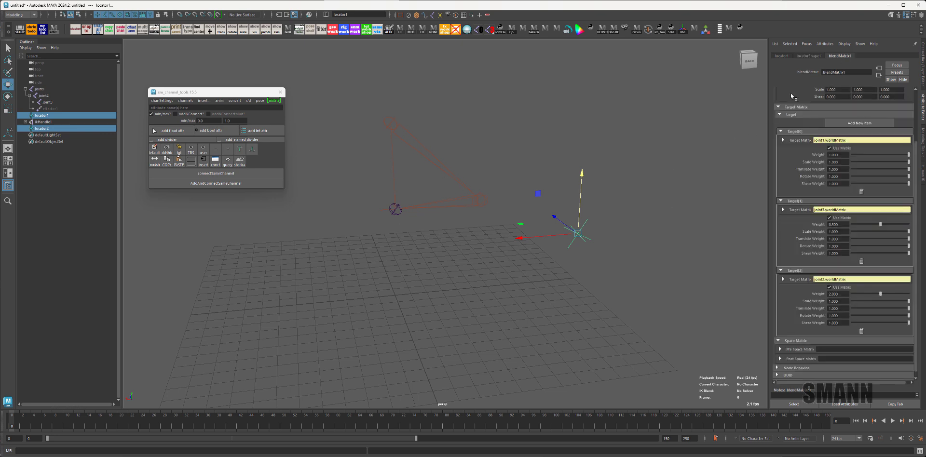
left_click(790, 106)
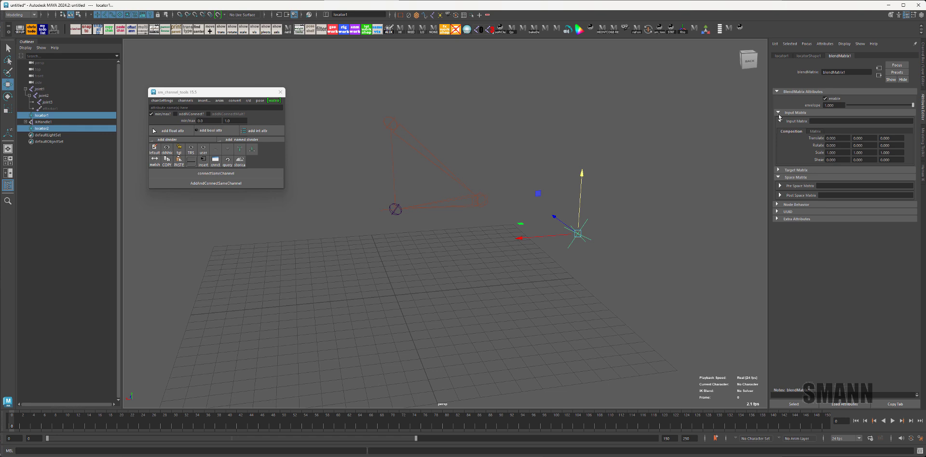
left_click(693, 144)
left_click_drag(682, 238, 699, 215, "alt")
left_click_drag(560, 186, 703, 283)
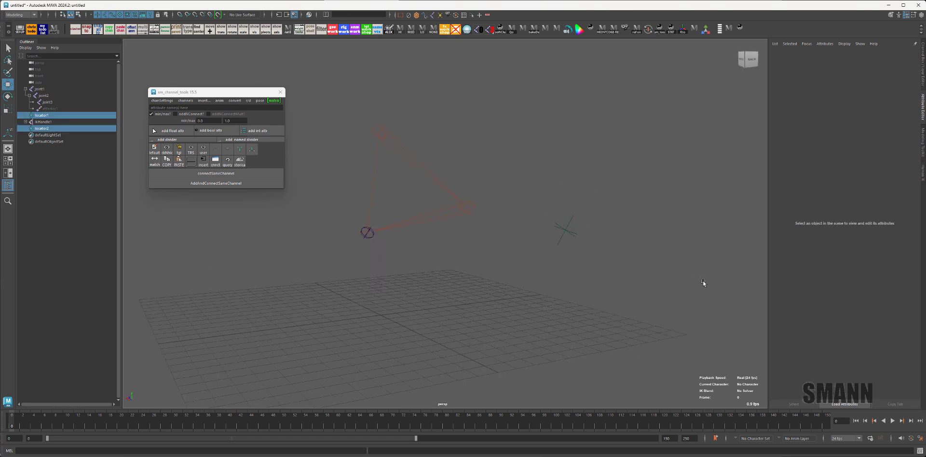
left_click(651, 173)
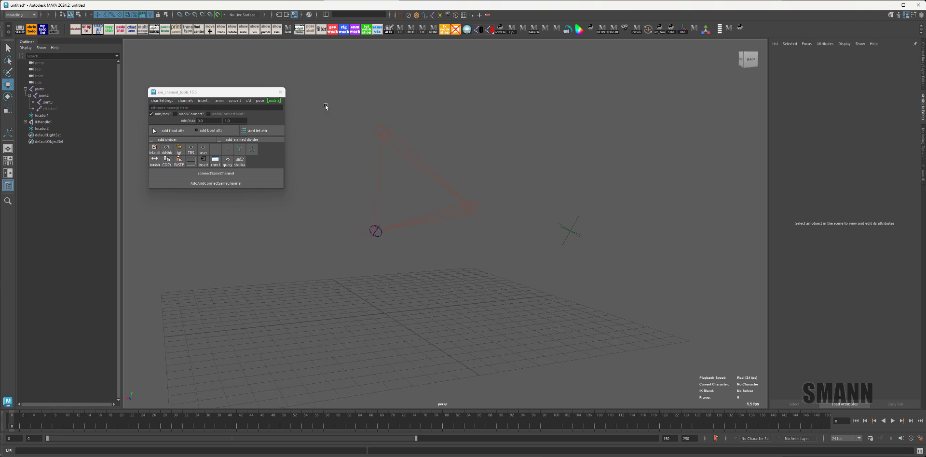
left_click(273, 100)
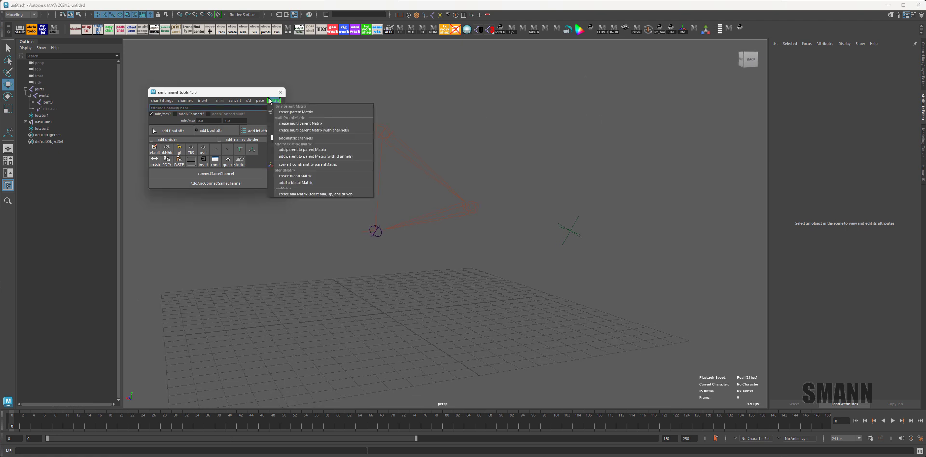
left_click(303, 194)
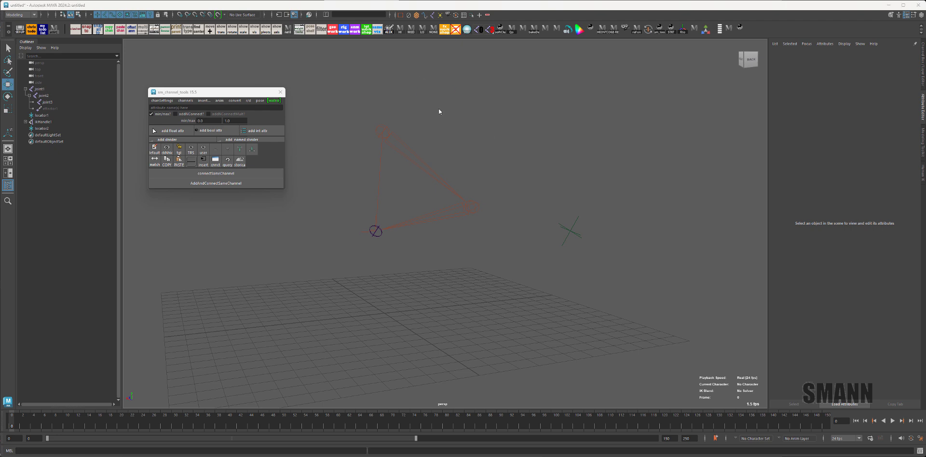
Step: Start a new scene without saving the current one and draw a two-joint chain in the side view
key("ctrl+n")
left_click(359, 233)
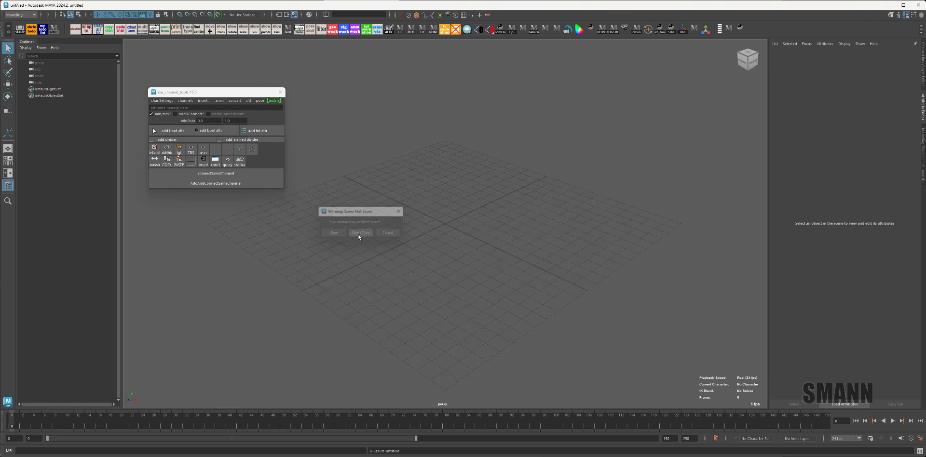
right_click(461, 112, "shift")
left_click(461, 92)
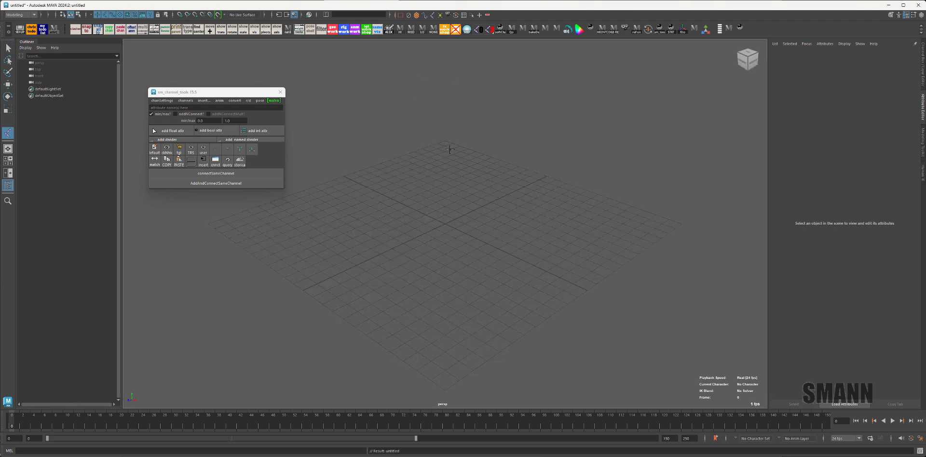
left_click(408, 122)
left_click(537, 219)
key("Return")
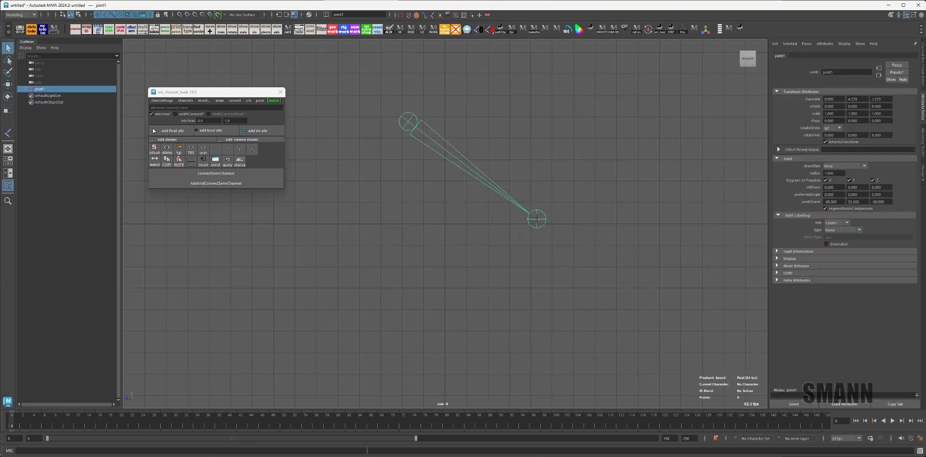
Step: Create a locator and place it beyond the end joint of the chain in the side view
key("w")
left_click(550, 150)
right_click(573, 135, "shift")
right_click_drag(573, 135, 605, 125, "shift")
middle_click_drag(465, 260, 666, 195)
left_click(666, 195)
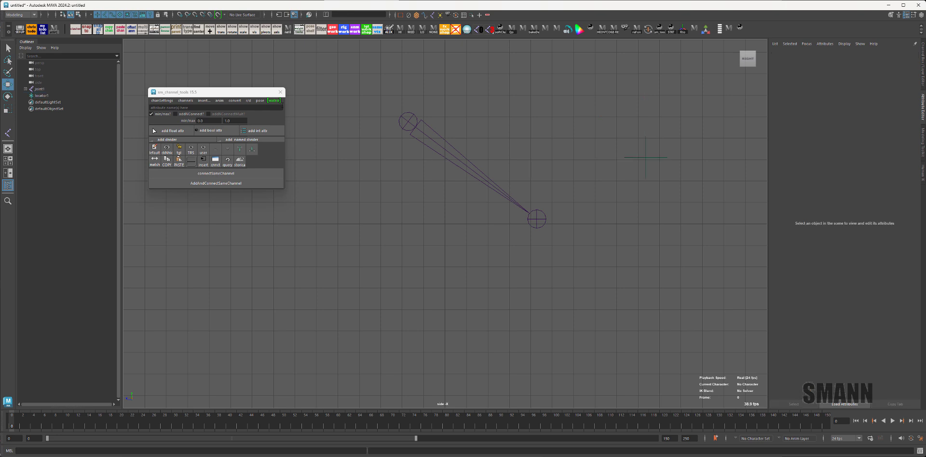
Step: Duplicate the locator in the perspective view and move the copy above the joint chain
left_click(273, 100)
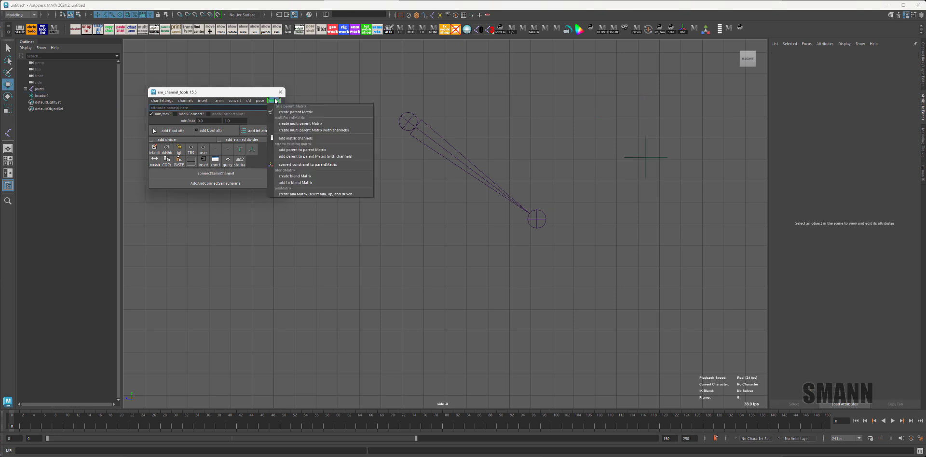
left_click(346, 195)
left_click(645, 157)
left_click_drag(660, 165, 675, 170, "alt")
key("space")
left_click_drag(615, 193, 612, 159)
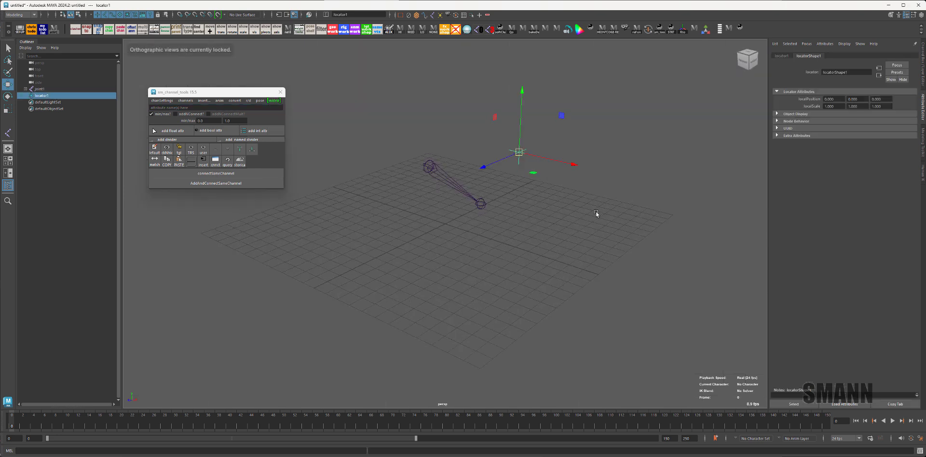
key("ctrl+d")
left_click_drag(595, 211, 528, 190, "alt")
left_click_drag(531, 134, 471, 72)
Step: Create an aim Matrix with locator1 as the aim, locator2 as the up object and joint1 as the driven object
left_click(600, 182)
left_click(440, 175, "shift")
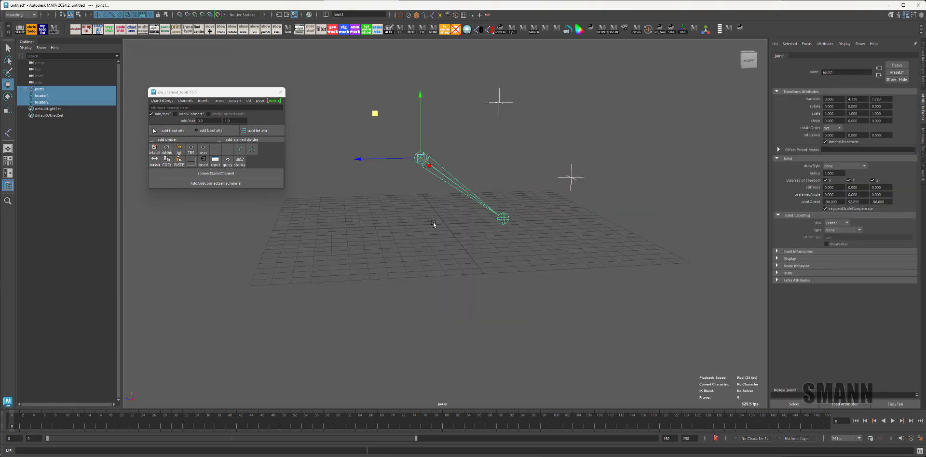
left_click_drag(528, 172, 458, 177, "alt")
left_click(271, 101)
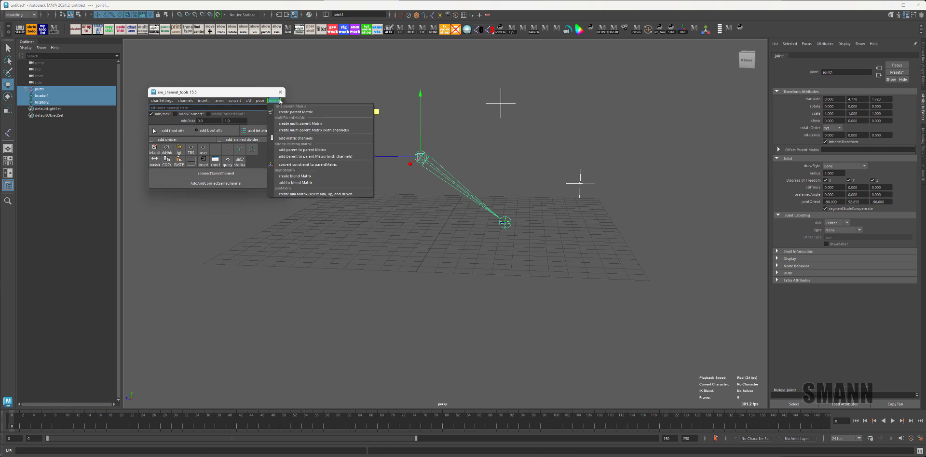
left_click(317, 195)
mouse_move(569, 200)
left_mouse_down("alt")
mouse_move(632, 203)
mouse_move(585, 205)
left_mouse_up("alt")
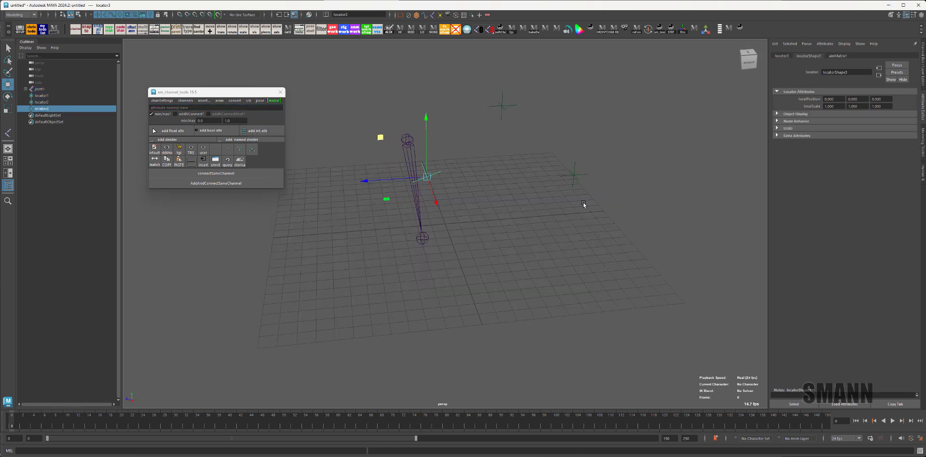
Step: Set all three Joint Orient values of joint1 to 0
left_click(584, 205)
left_click_drag(372, 144, 419, 139)
left_click(419, 140)
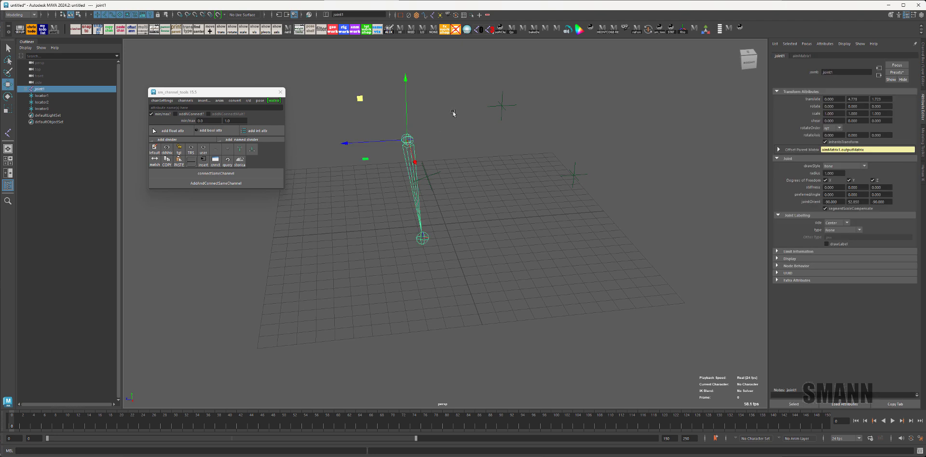
left_click(837, 202)
type("0")
key("Tab")
type("0")
key("Tab")
type("0")
left_click(653, 212)
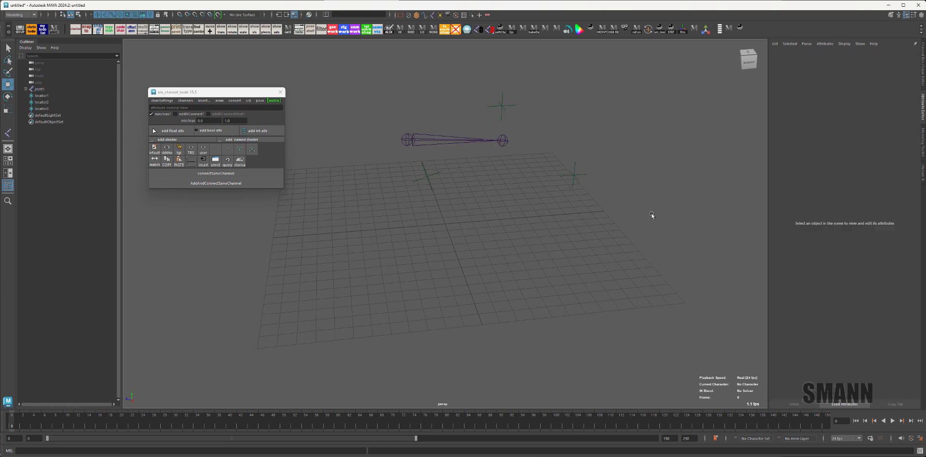
Step: Set the Translate values of joint1 to 0 to remove its offset from locator3
left_click_drag(653, 213, 676, 224, "alt")
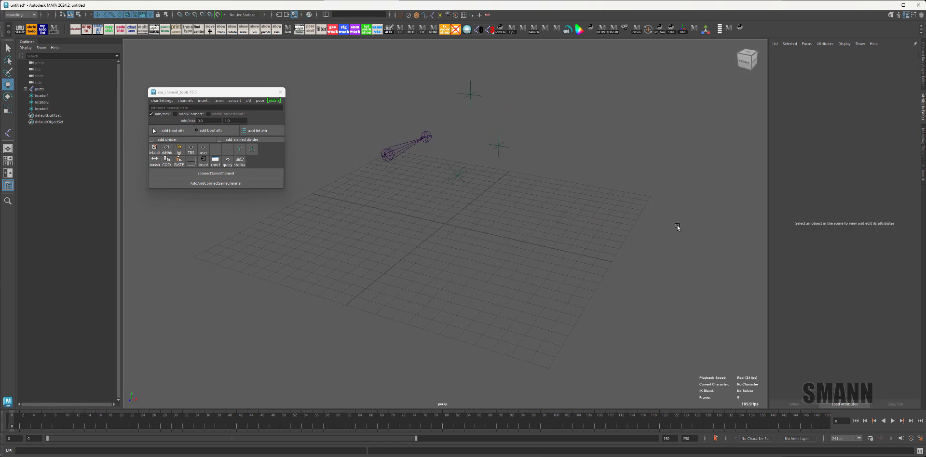
left_click_drag(446, 164, 479, 169, "alt")
left_click(471, 183)
left_click_drag(579, 236, 598, 268, "alt")
middle_click_drag(598, 268, 560, 237)
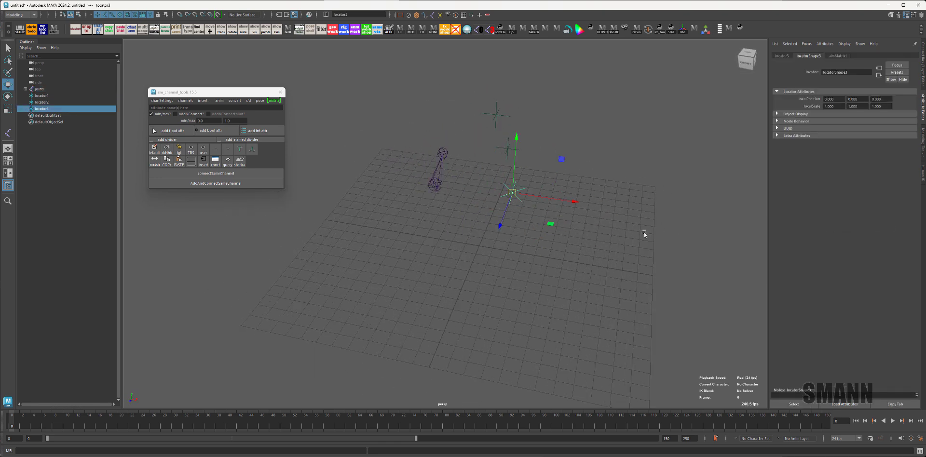
left_click(439, 170)
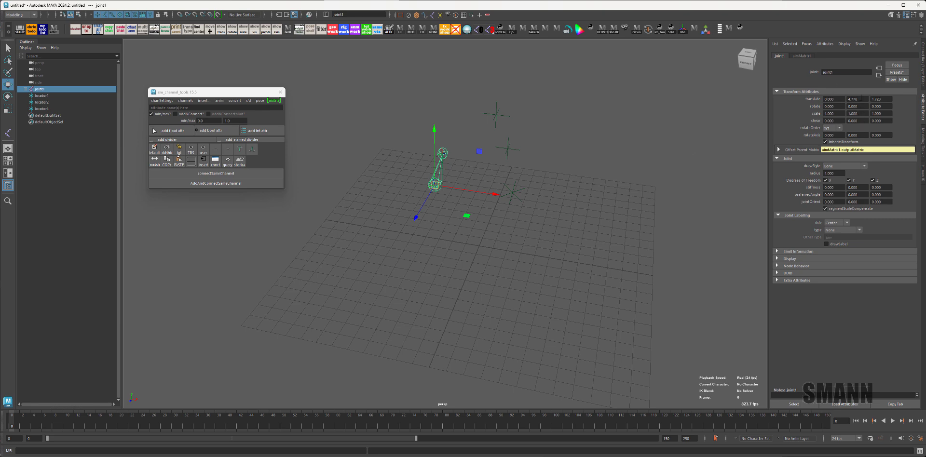
type("0")
key("Tab")
type("0")
key("Return")
Step: Select locator1, locator2 and locator3 in turn to identify the objects driving joint1
left_click(668, 186)
left_click_drag(668, 185, 546, 168, "alt")
right_click_drag(547, 167, 611, 199, "alt")
left_click(43, 96)
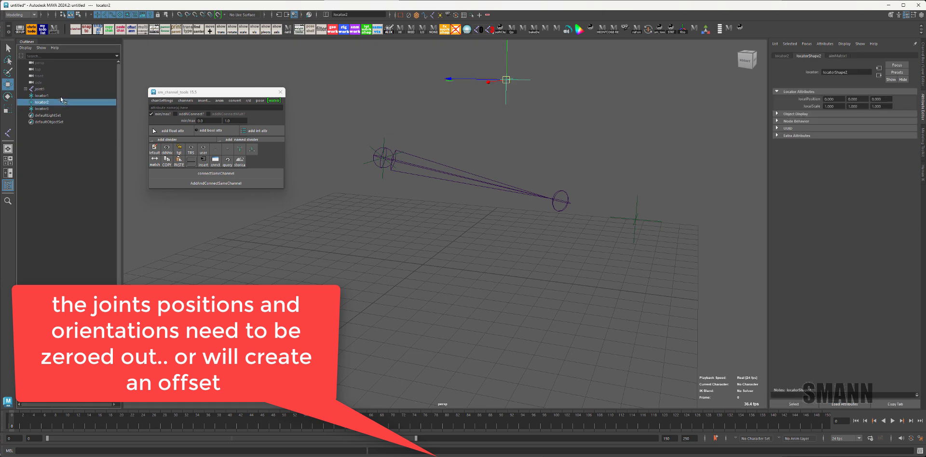
left_click(50, 102)
left_click(49, 109)
left_click_drag(499, 218, 587, 188, "alt")
key("ctrl+z")
Step: Move locator1 to test how joint1 aims at it, and undo the move
left_click_drag(598, 227, 689, 341)
left_click_drag(689, 340, 619, 342, "alt")
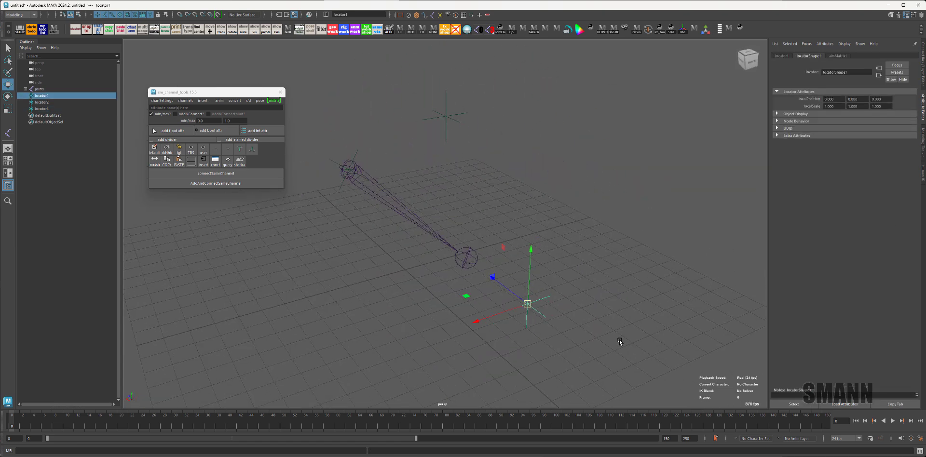
middle_click_drag(619, 341, 469, 298)
key("ctrl+z")
left_click_drag(471, 290, 489, 282, "alt")
Step: Move locator2 to test the up direction of joint1, and undo the move
left_click_drag(500, 120, 453, 145)
left_click_drag(564, 210, 517, 192, "alt")
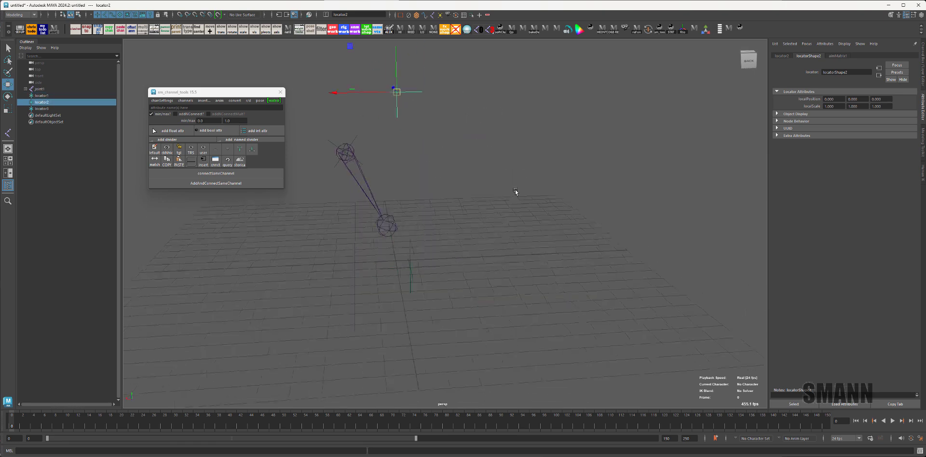
middle_click_drag(516, 192, 559, 195, "alt")
key("ctrl+z")
key("ctrl+z")
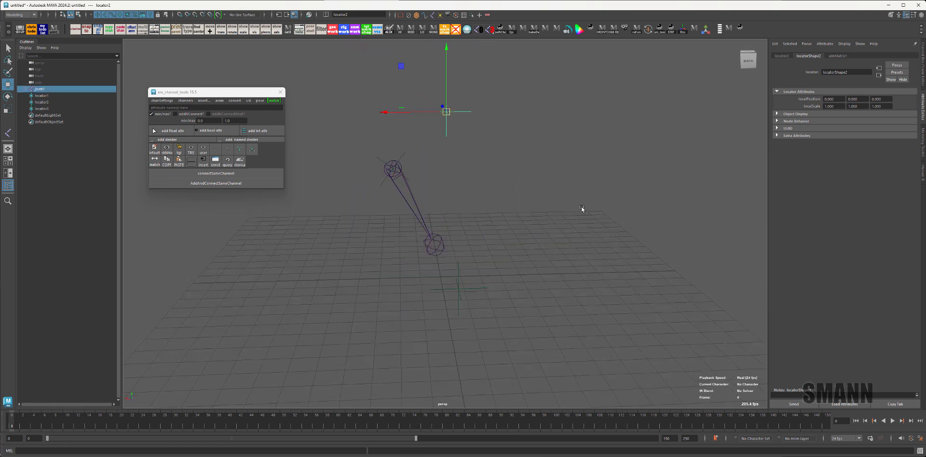
Step: Select joint1 and inspect its transform and joint attributes
left_click(581, 207)
left_click_drag(528, 196, 545, 147, "alt")
left_click(476, 208)
key("space")
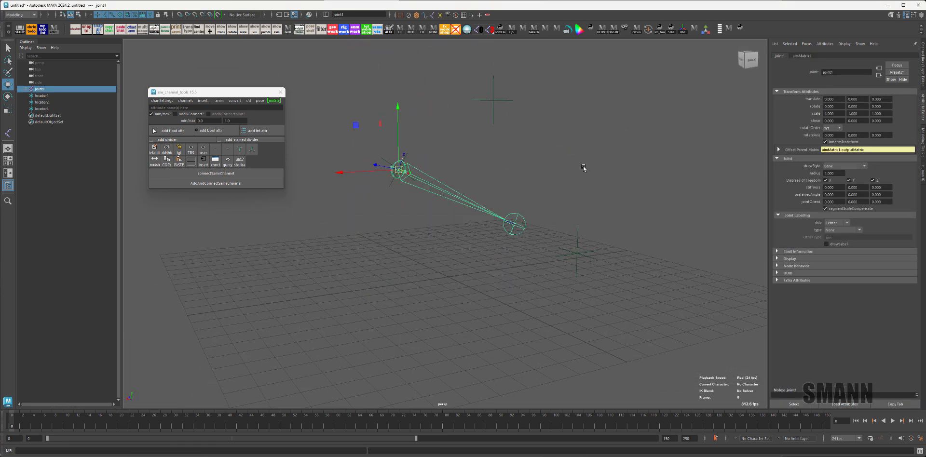
Step: Move locator2 along its Z axis to test how the up object rolls joint1
left_click(583, 169)
left_click_drag(518, 210, 433, 164, "alt")
left_click(442, 99)
left_click_drag(446, 102, 592, 132, "alt")
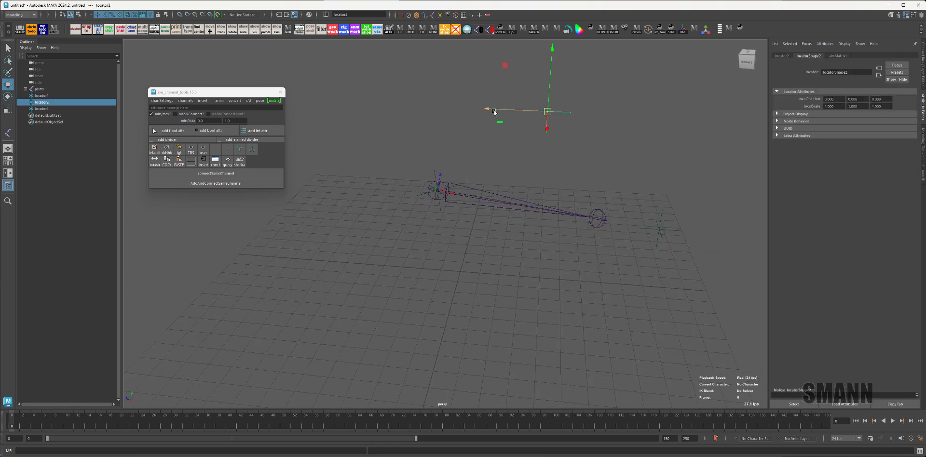
left_click_drag(494, 112, 628, 172, "alt")
Step: Test the aim target locator1, and move locator3 to reposition the base of joint1
left_click(661, 229)
left_click_drag(699, 270, 634, 250, "alt")
left_click(482, 164)
left_click(466, 153)
middle_click_drag(508, 189, 477, 253)
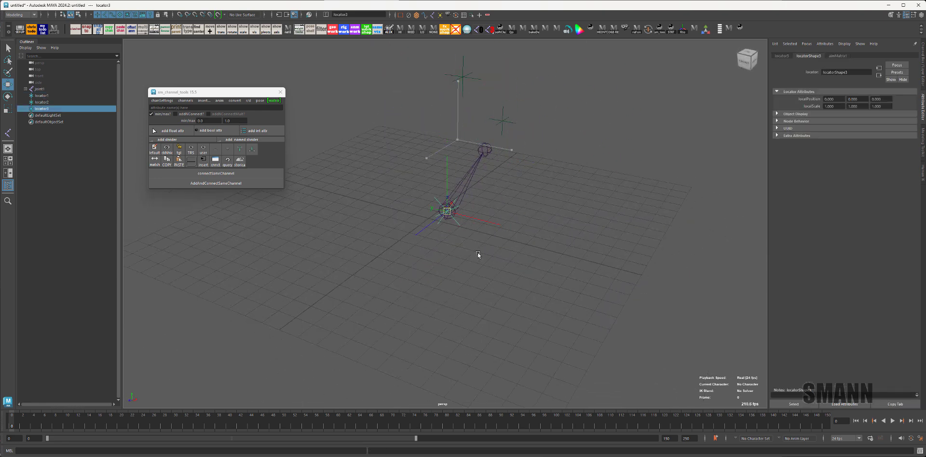
Step: Dismiss the clock alarm notification and deselect locator3
left_click_drag(477, 253, 528, 154, "alt")
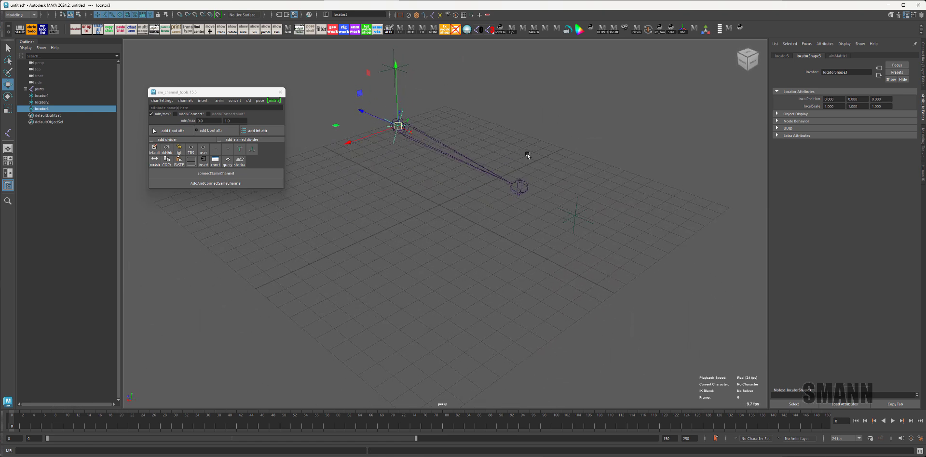
left_click(888, 441)
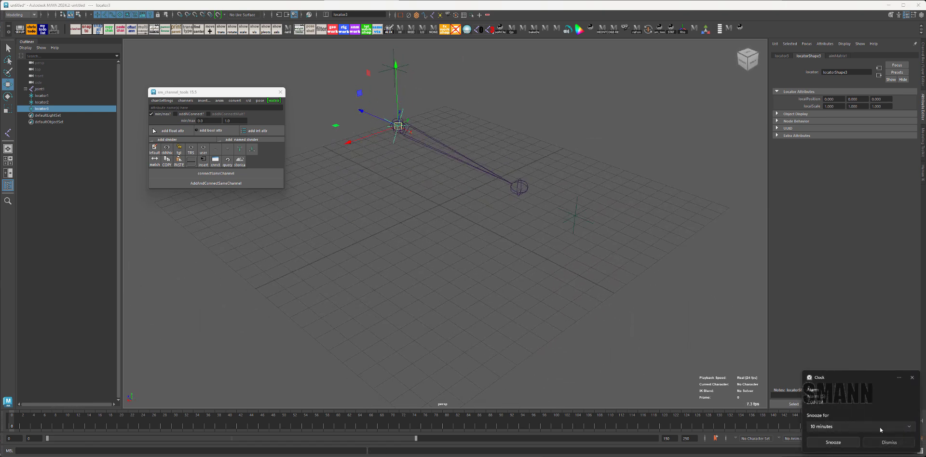
middle_click_drag(541, 209, 589, 262, "alt")
scroll(589, 263, "up", 2)
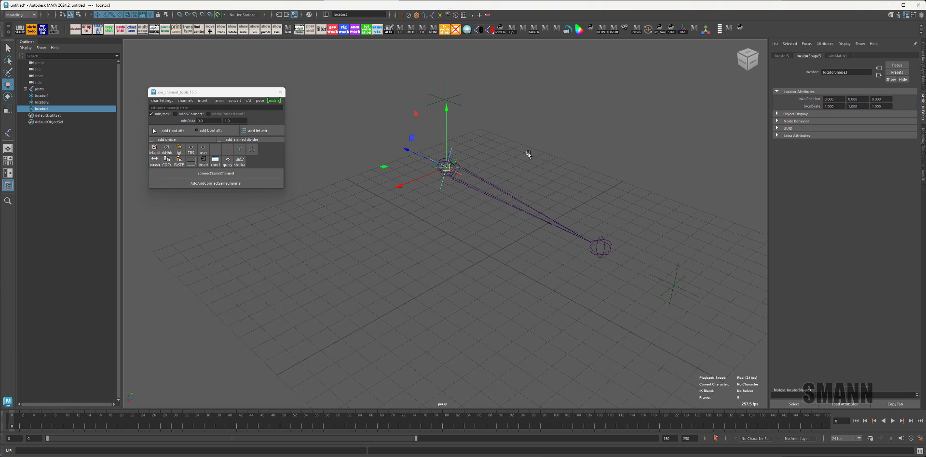
left_click_drag(529, 151, 561, 164, "alt")
left_click(543, 175)
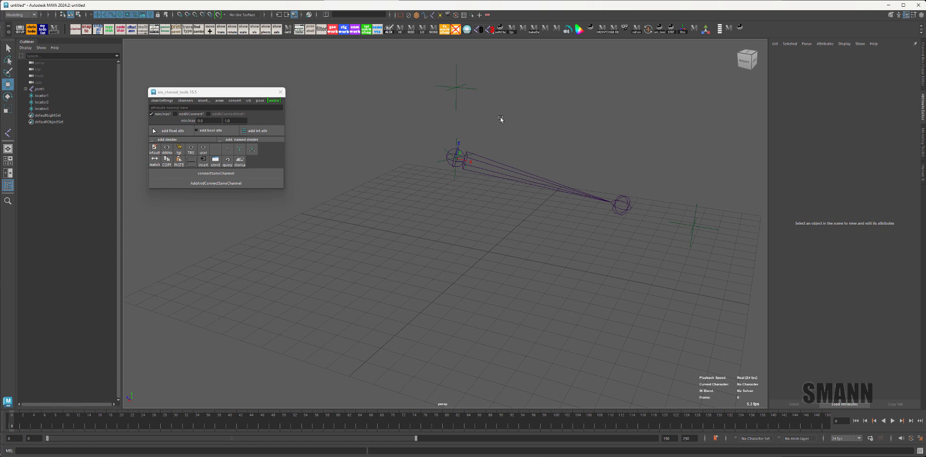
Step: Review the create aim Matrix command and examine the primary and secondary target settings of joint1's aimMatrix1 node
left_click(274, 101)
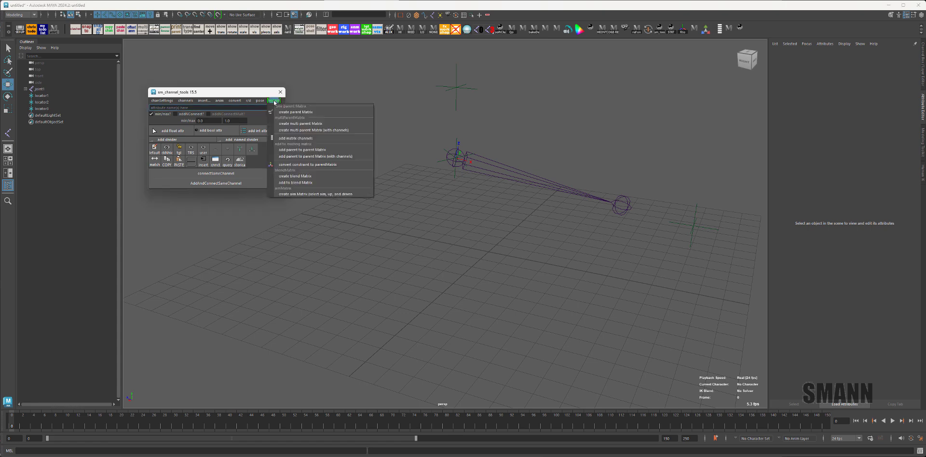
left_click(325, 194)
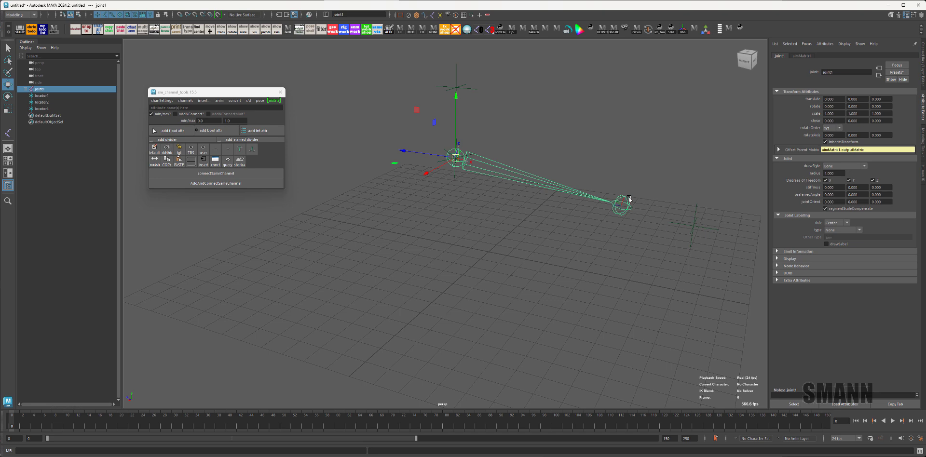
middle_click_drag(676, 159, 661, 172, "alt")
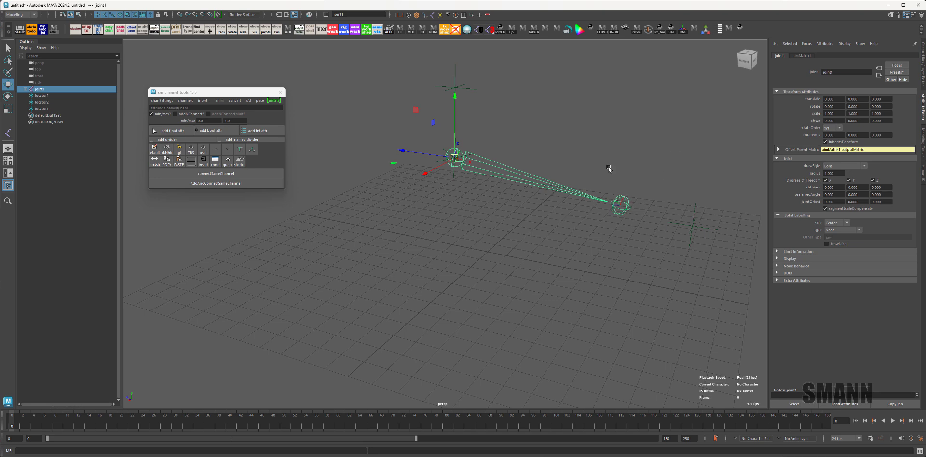
left_click(802, 56)
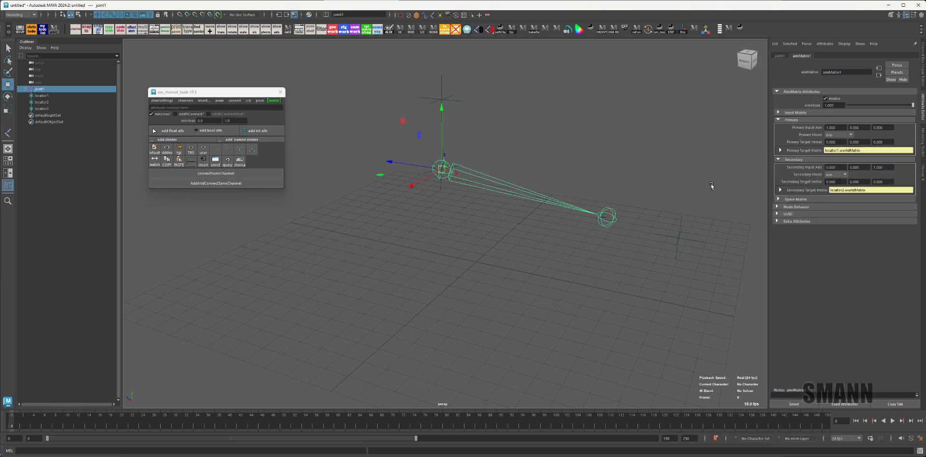
left_click(630, 163)
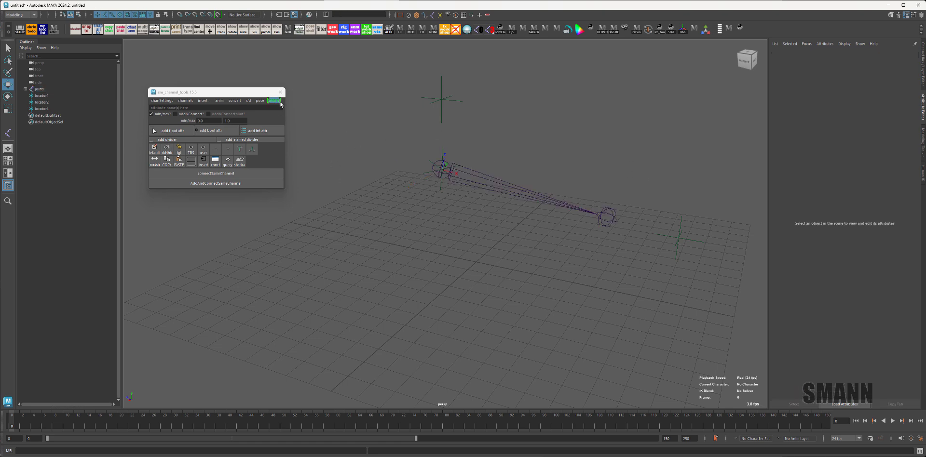
left_click(279, 101)
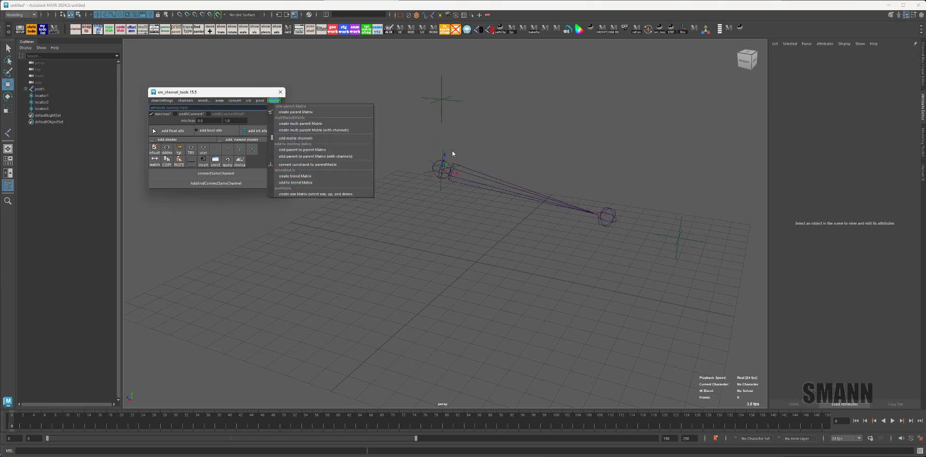